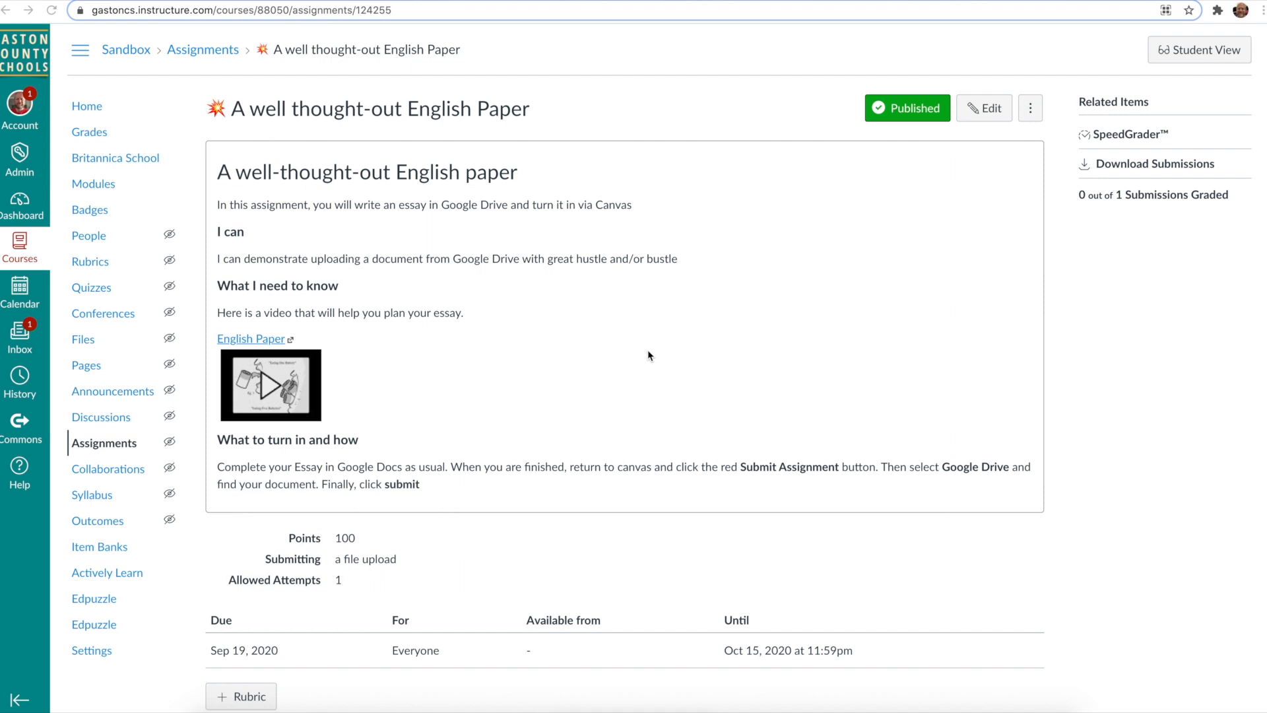
Step: Open the English Paper assignment for editing, enlarge the rich content editor and switch it to fullscreen
left_click(1004, 109)
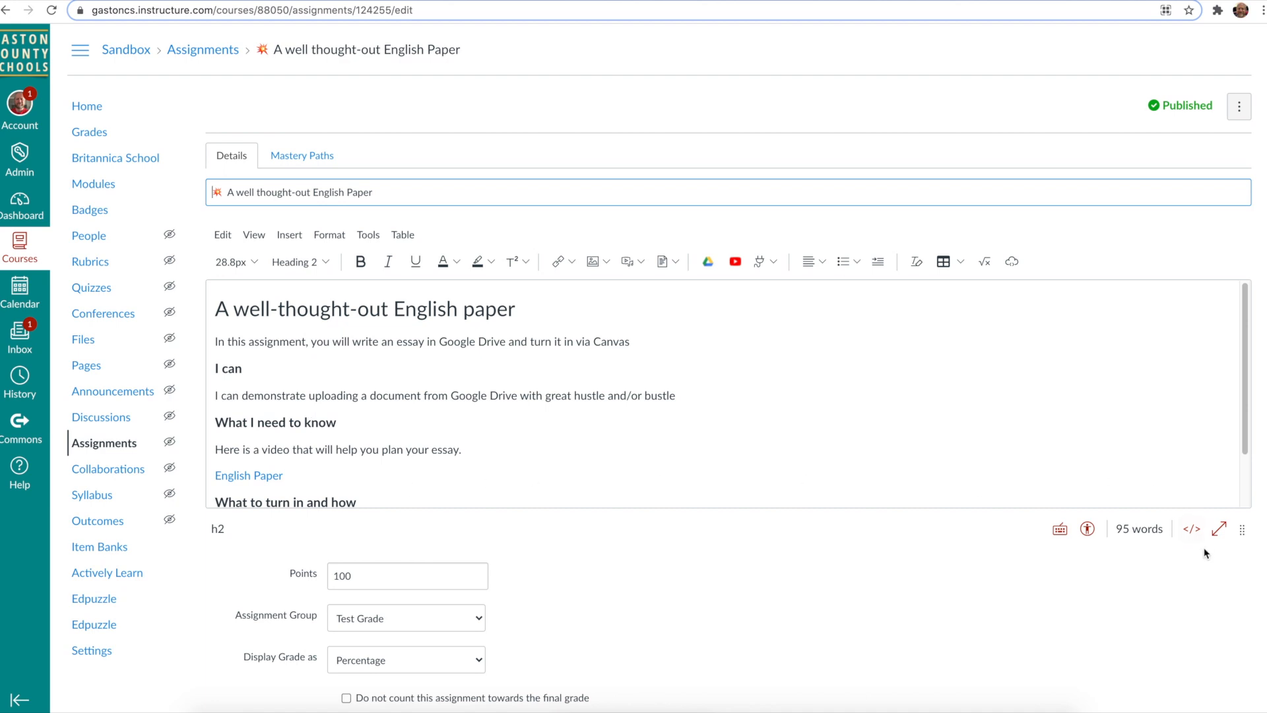
left_click_drag(1242, 530, 1242, 667)
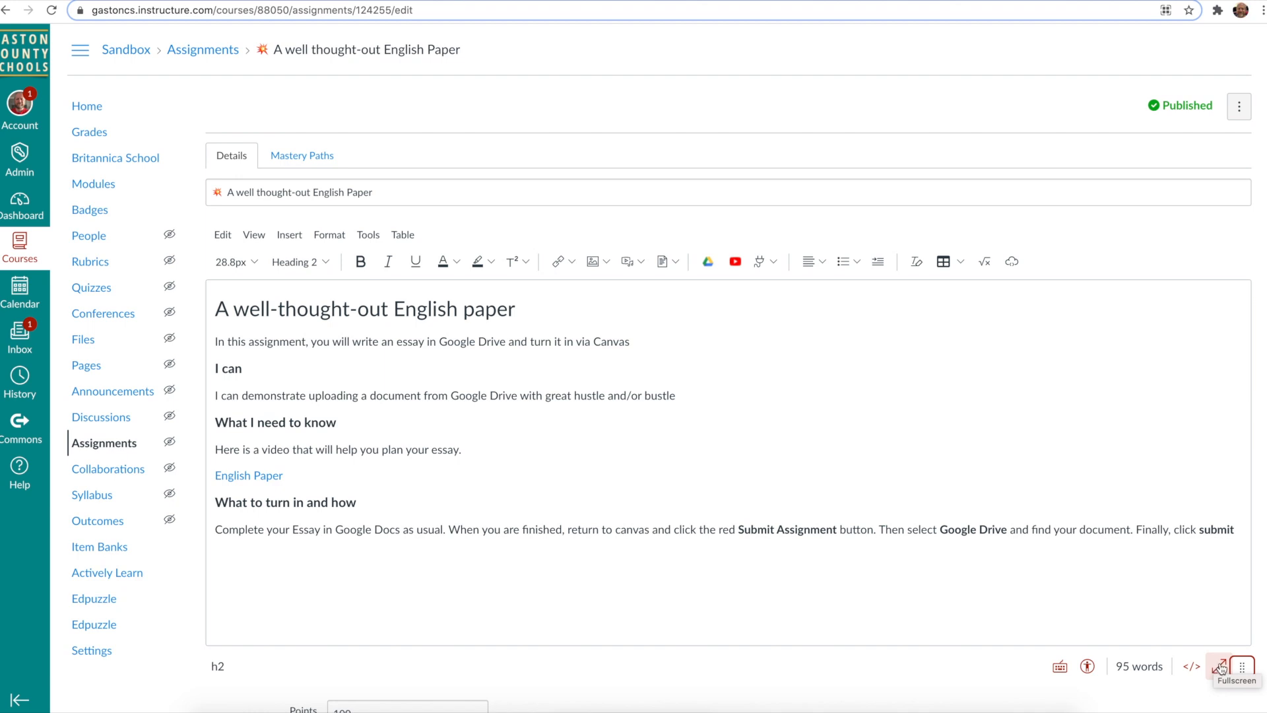
left_click(1221, 668)
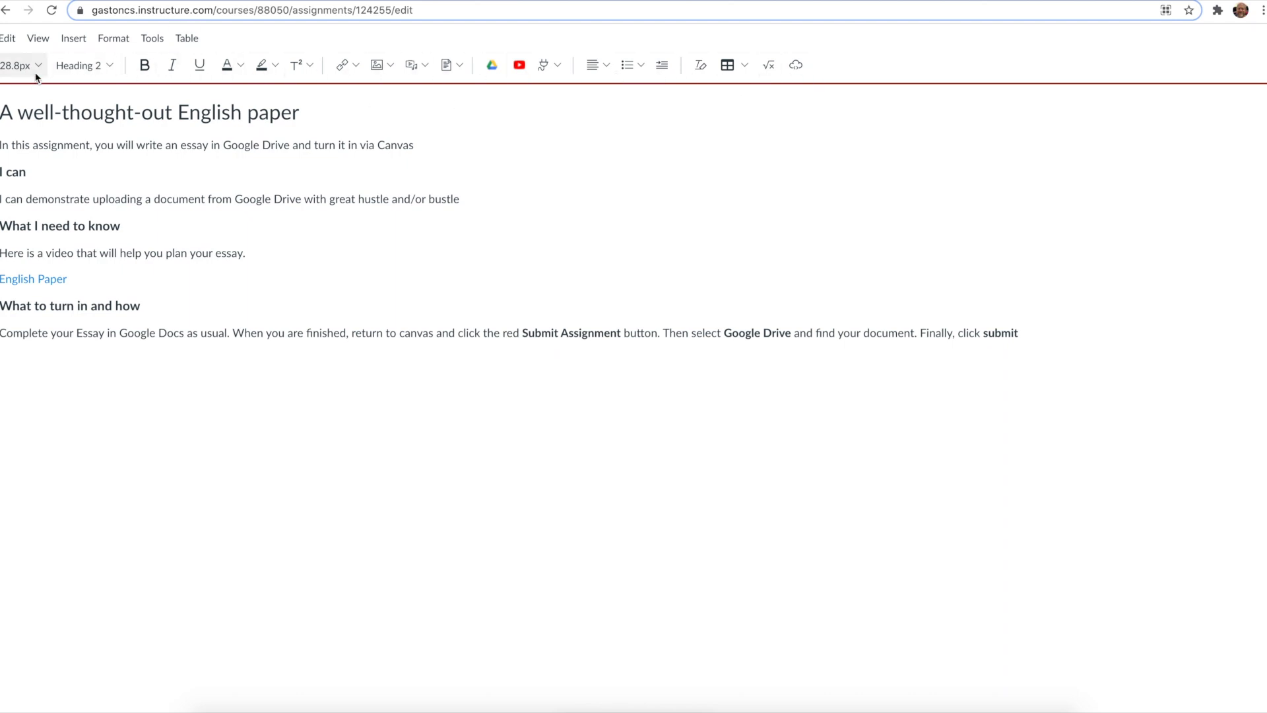
Step: Set the introductory sentence about writing an essay in Google Drive to 24pt
left_click_drag(3, 145, 423, 145)
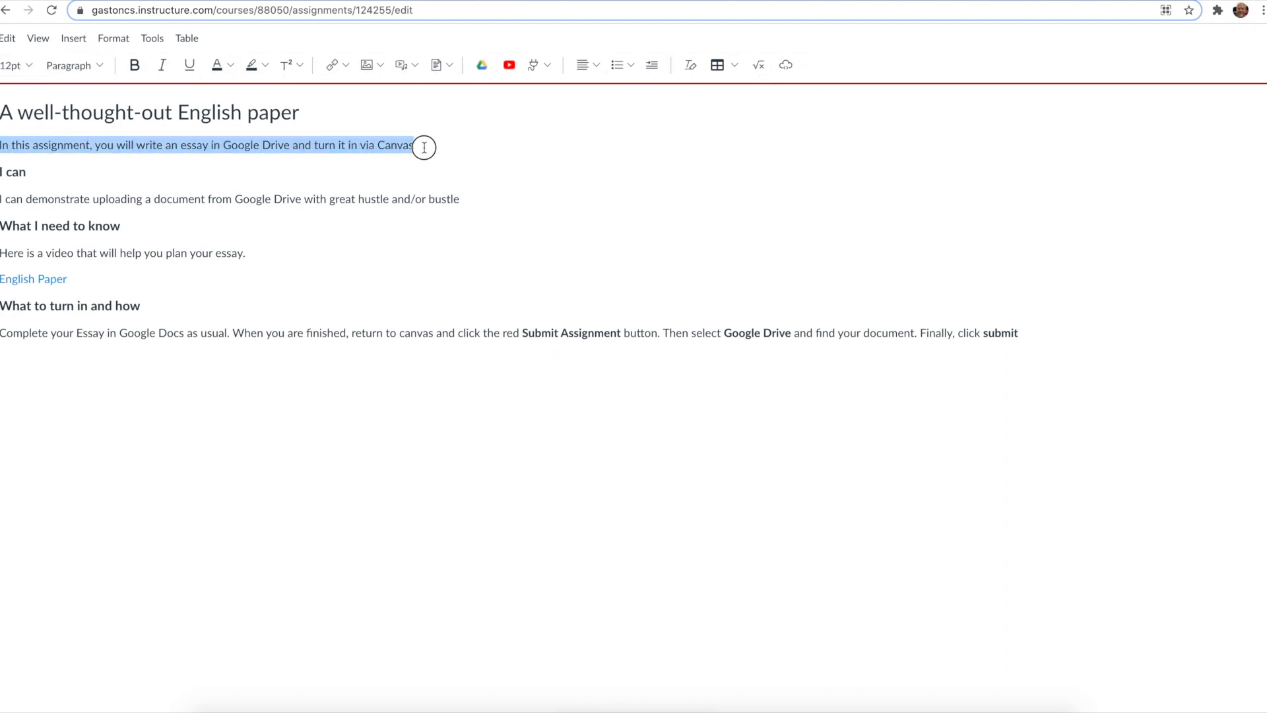
left_click(29, 69)
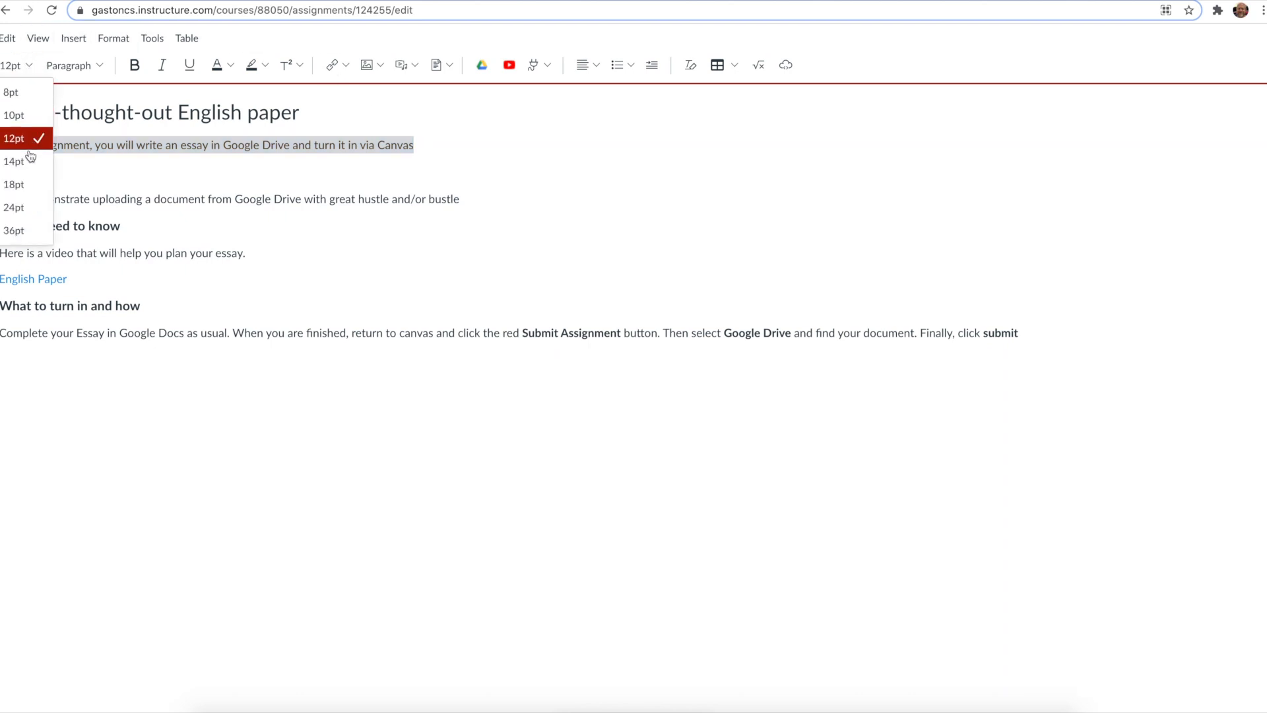
left_click(23, 206)
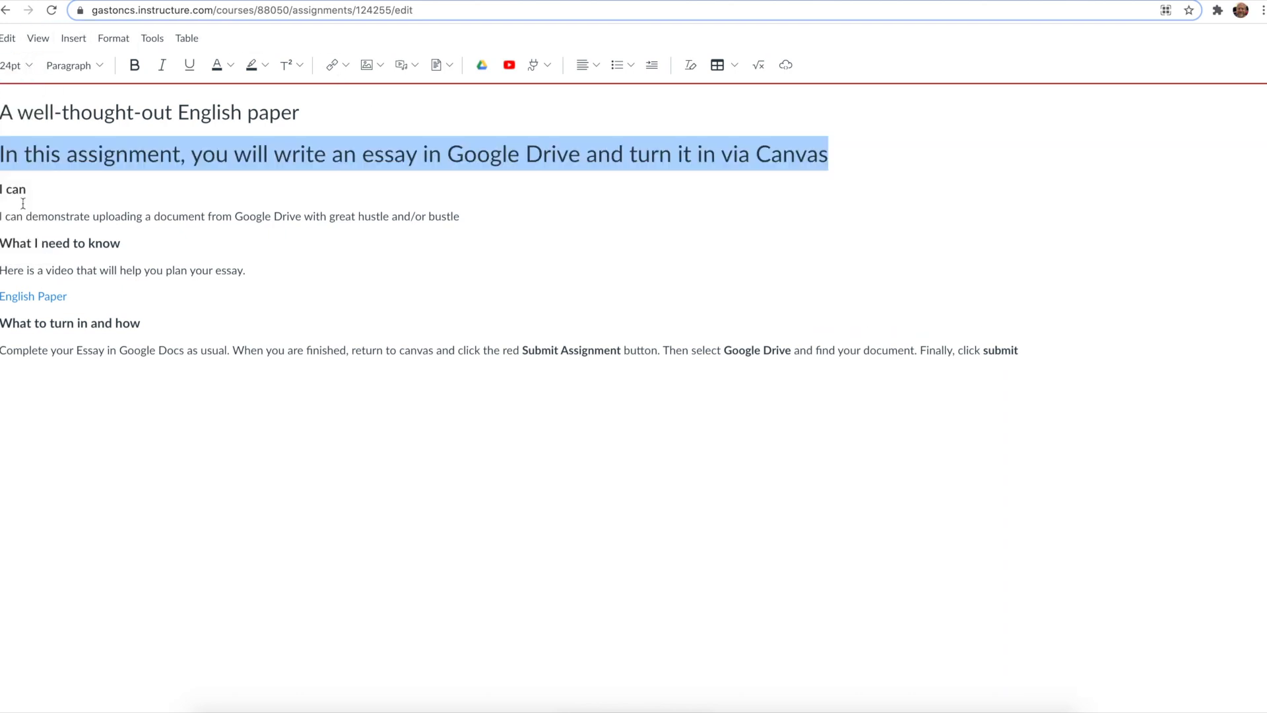
Step: Format the 'I can demonstrate uploading a document...' sentence as Heading 2
left_click(21, 69)
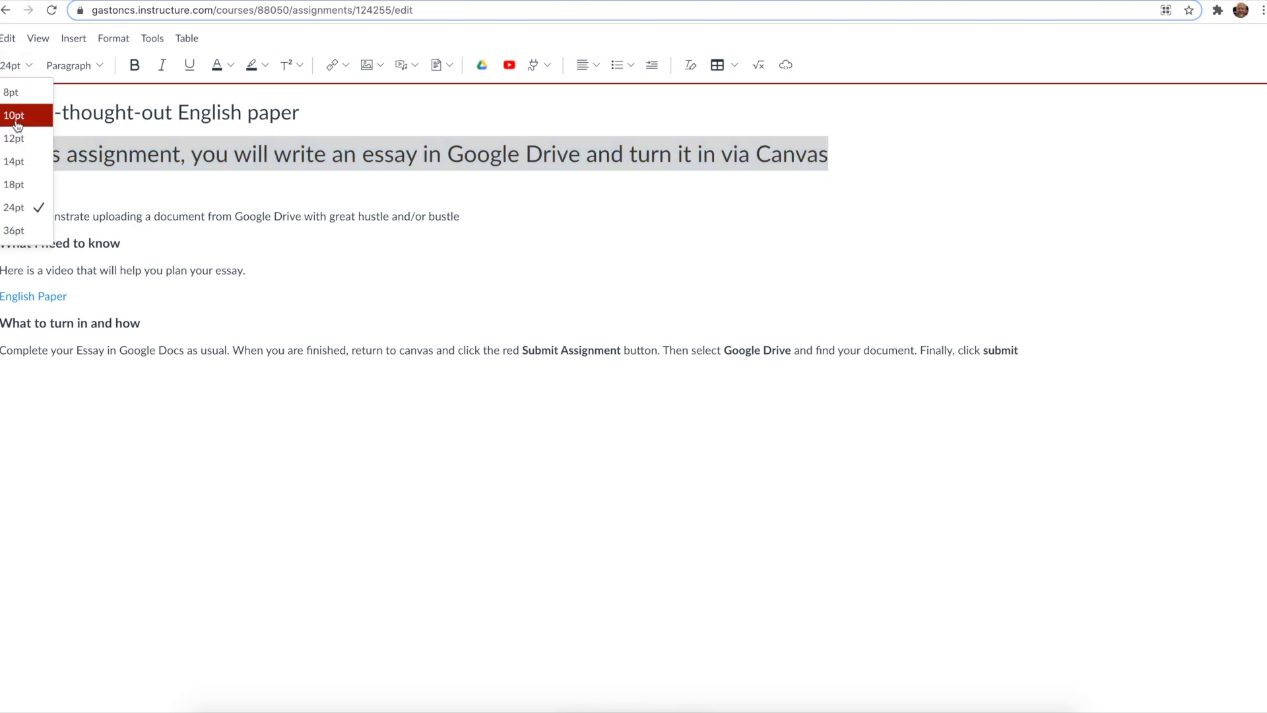
left_click(84, 67)
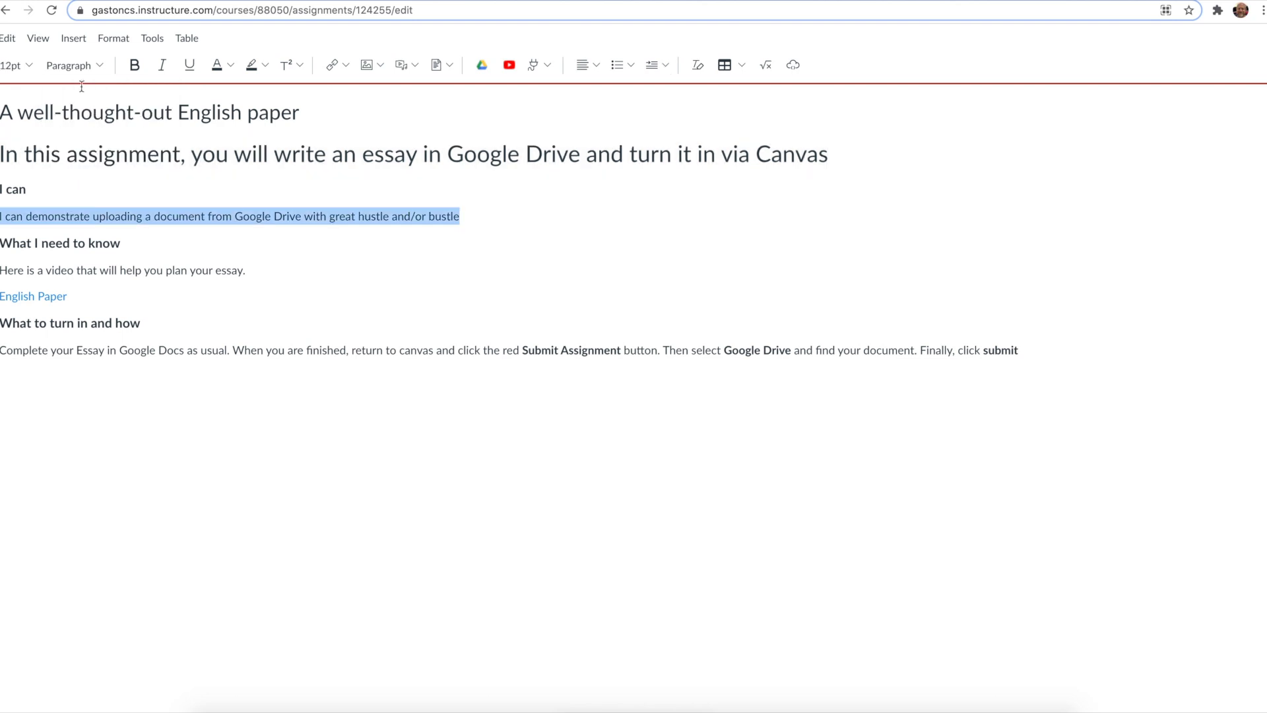
left_click(100, 65)
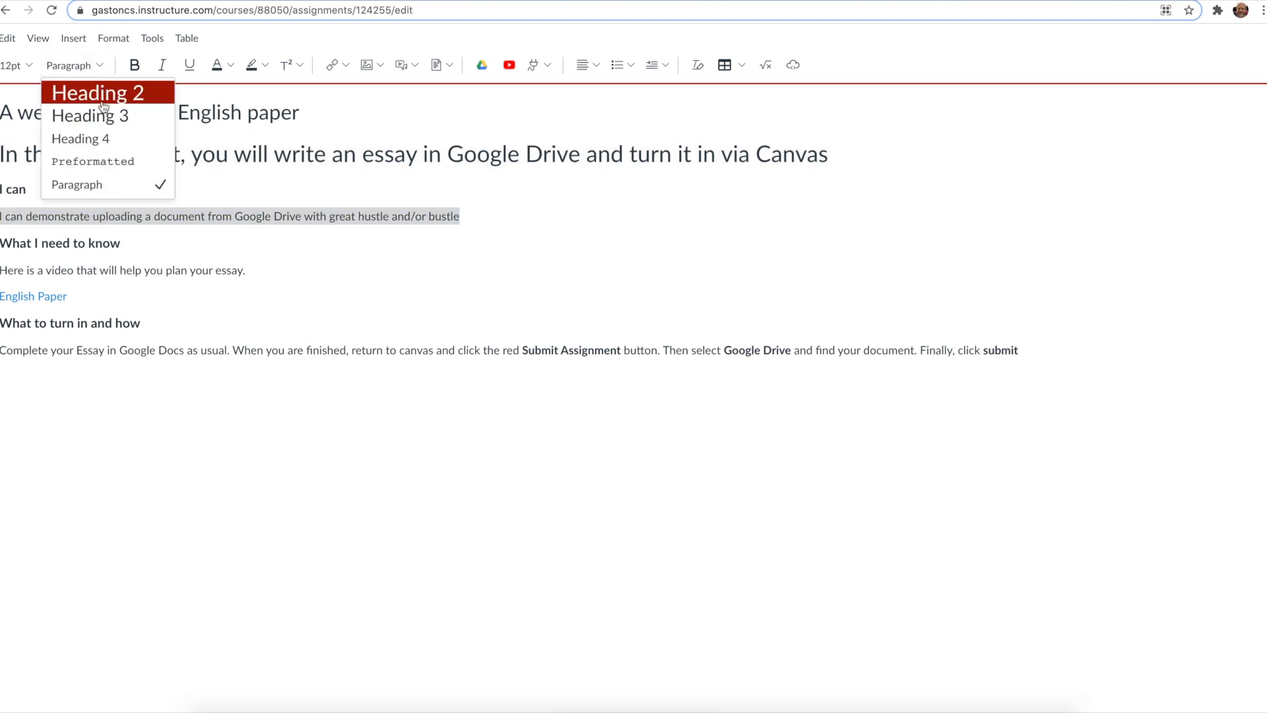
left_click(101, 112)
left_click(95, 63)
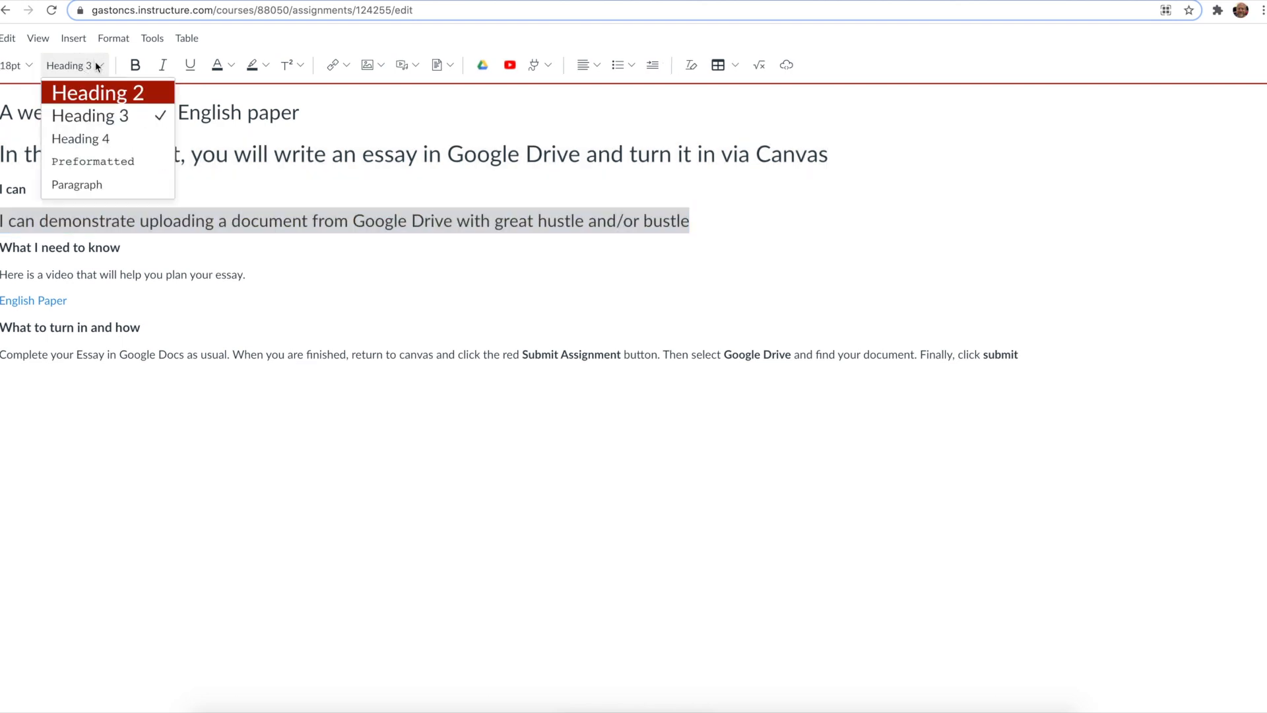
left_click(100, 92)
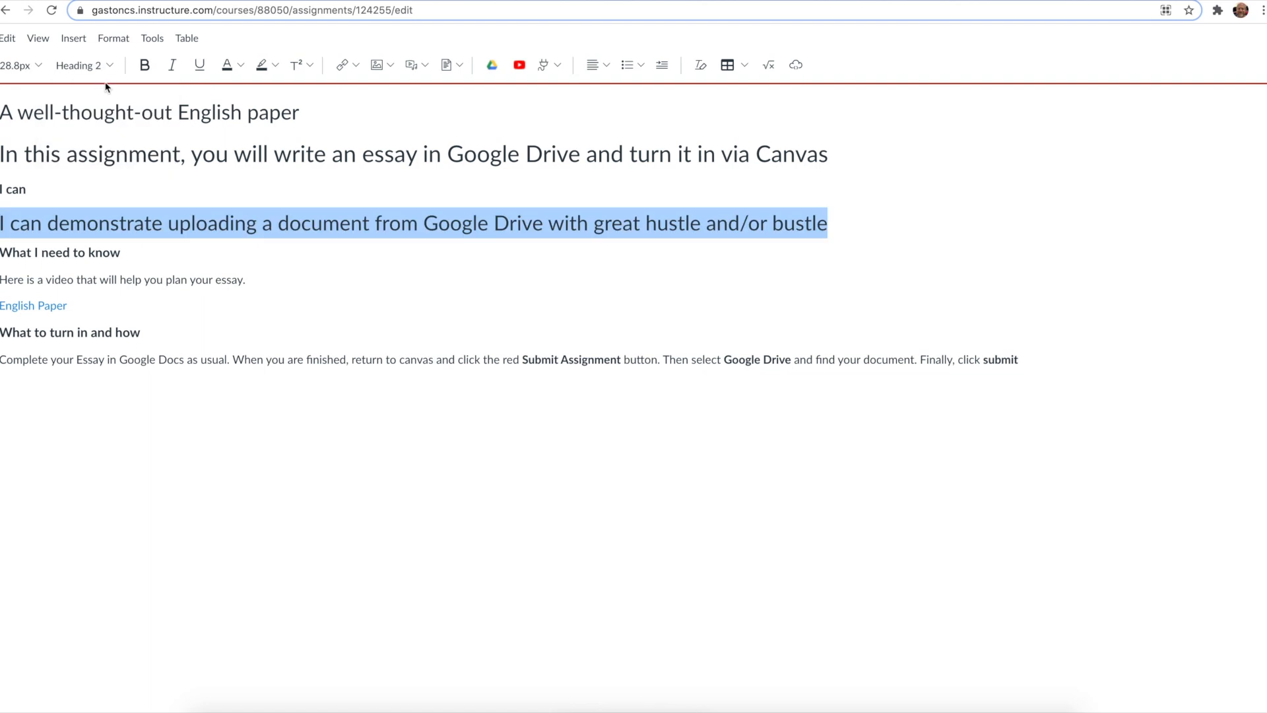
Step: Apply and then remove bold, italic and underline on the 'Here is a video that will help you plan your essay.' line
left_click(104, 64)
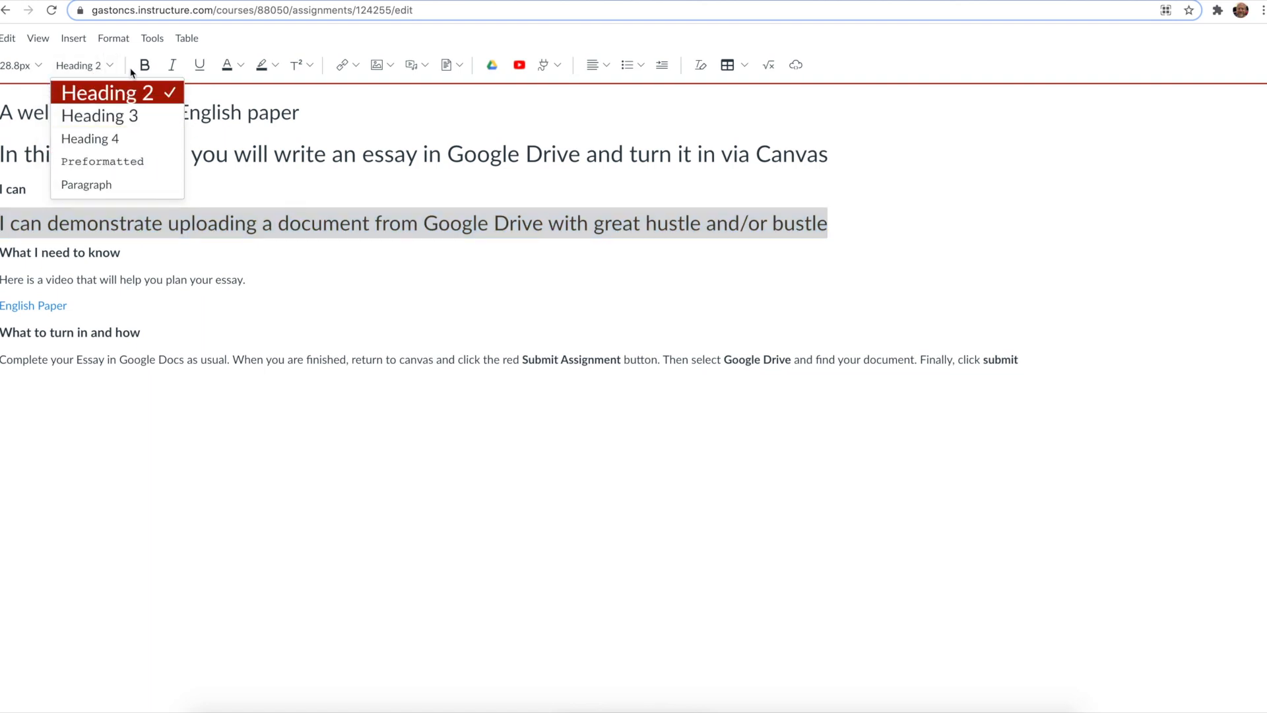
left_click(172, 279)
triple_click(173, 280)
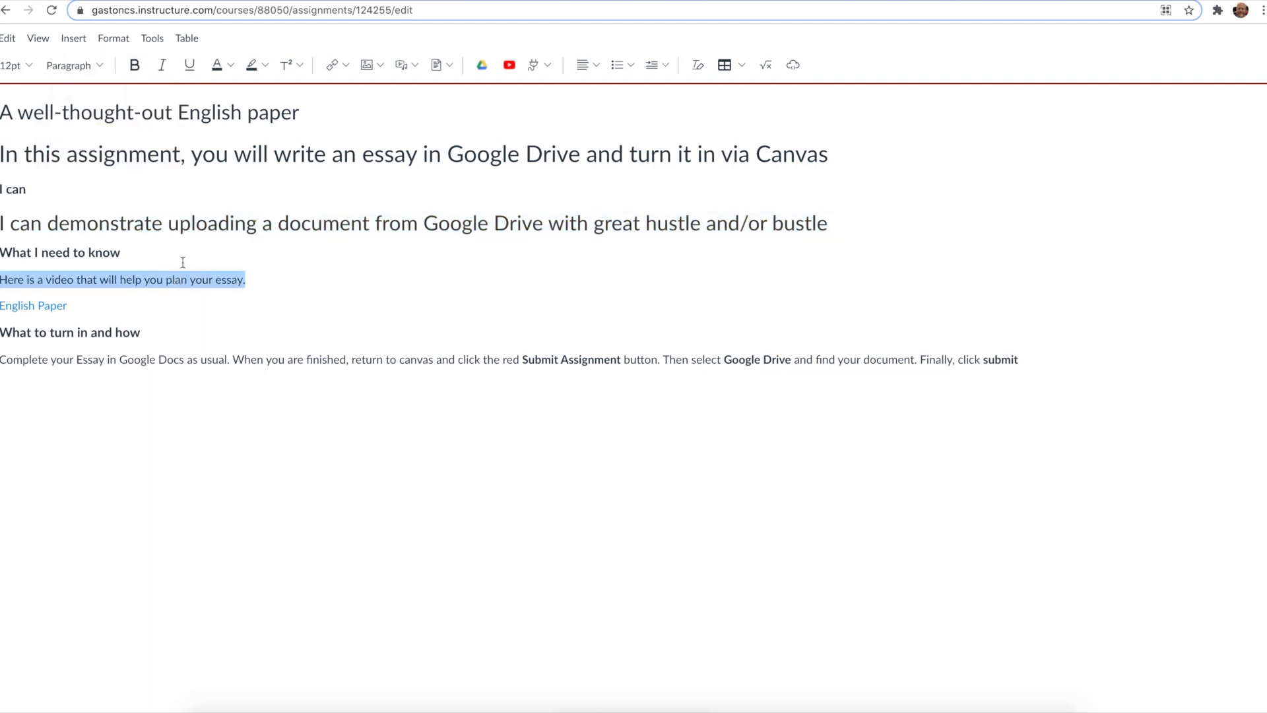
left_click(134, 71)
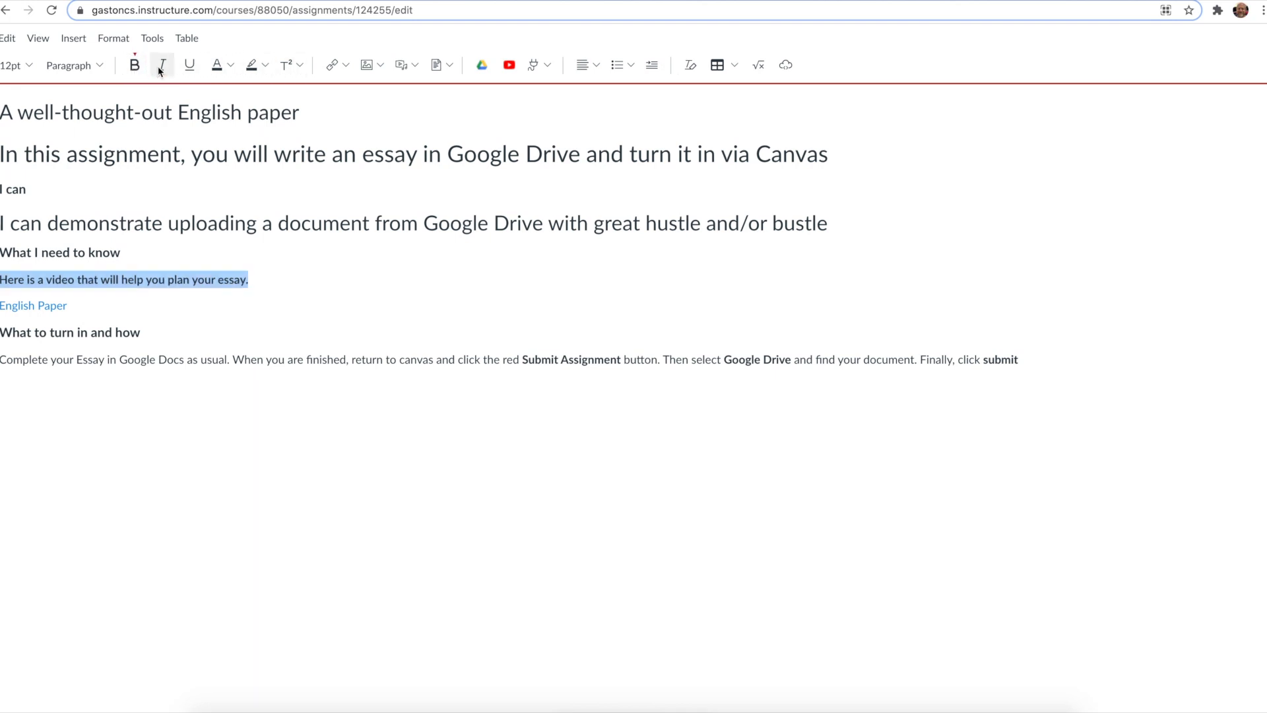
left_click(162, 70)
left_click(185, 71)
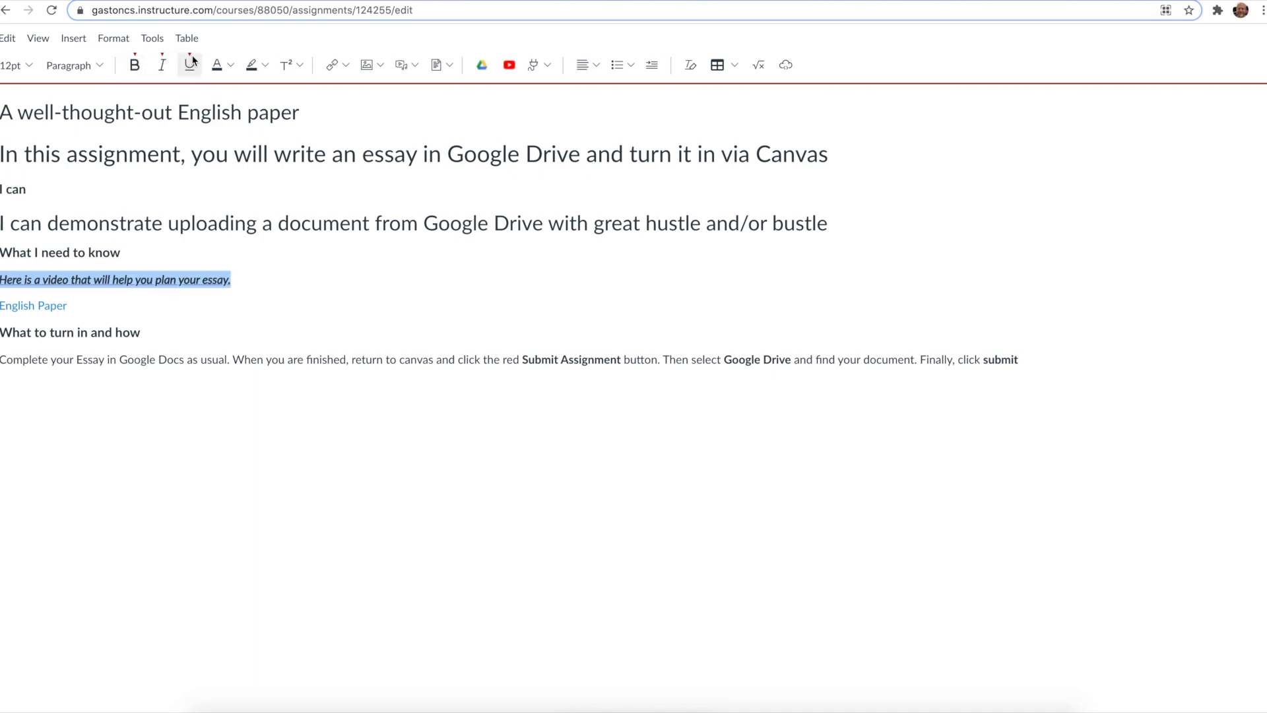
left_click(135, 68)
left_click(162, 68)
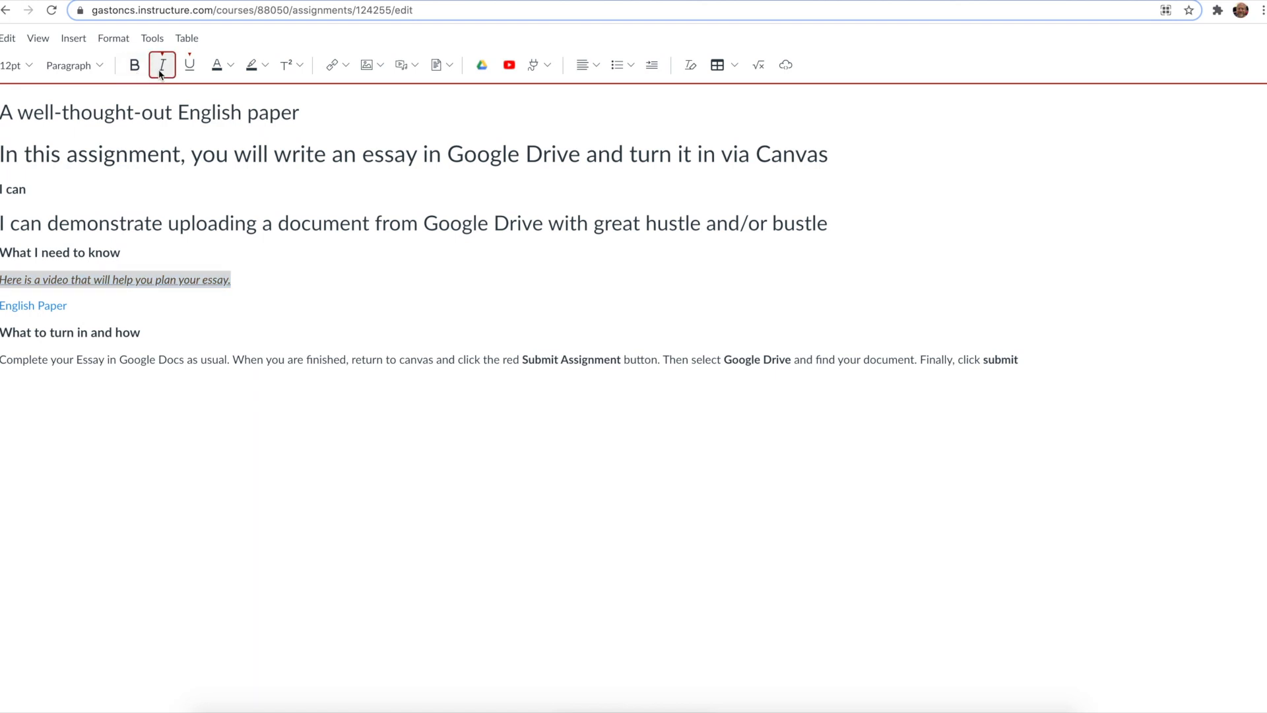
left_click(189, 71)
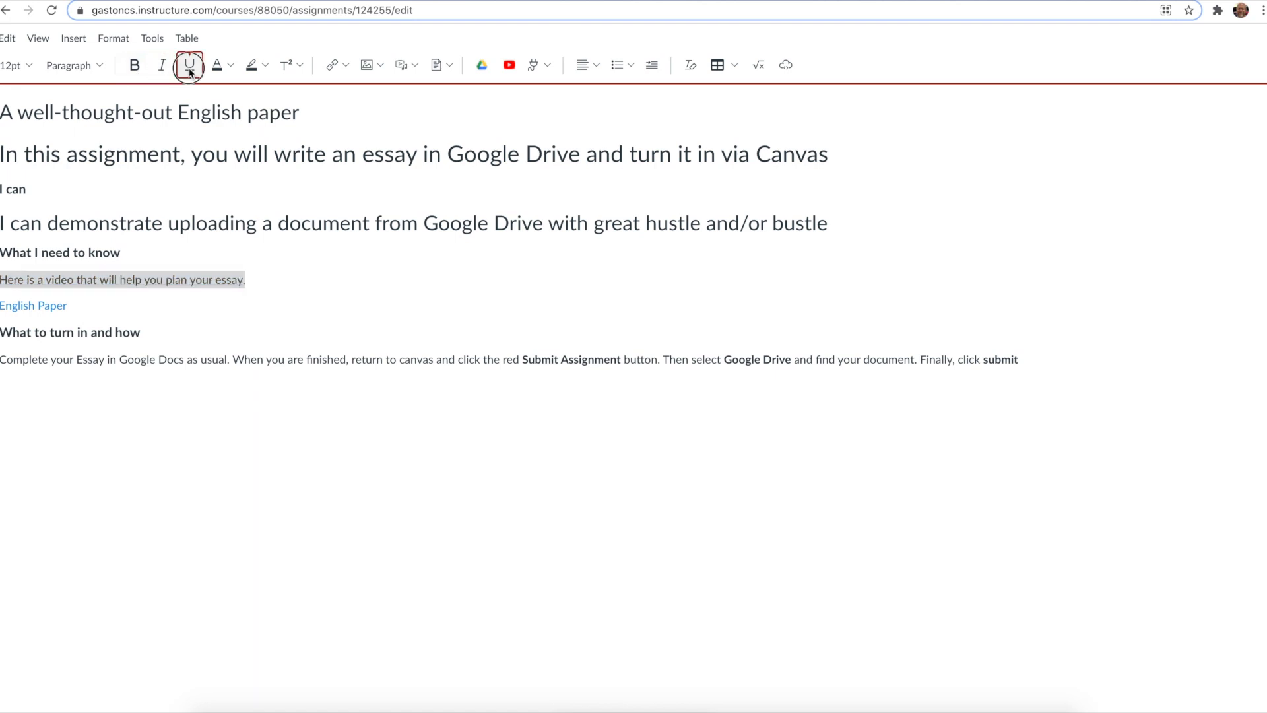
Step: Color the video line green, then remove the text color again
left_click(229, 67)
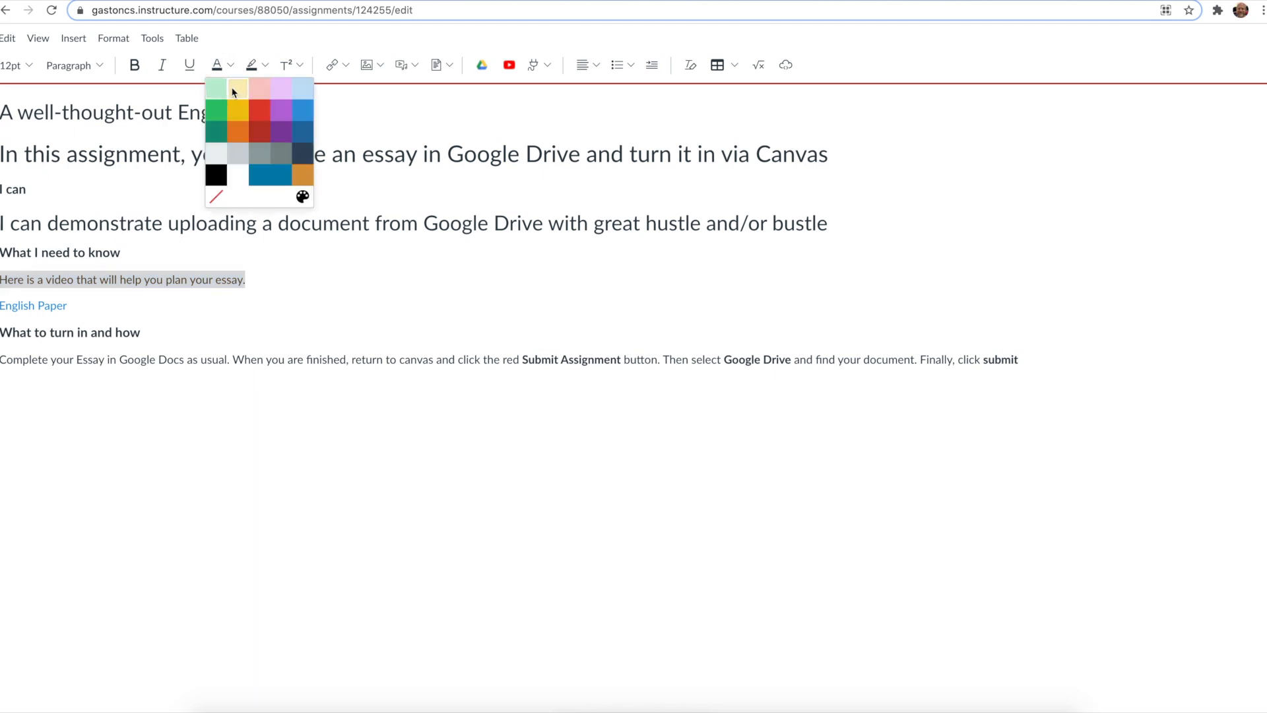
left_click(217, 111)
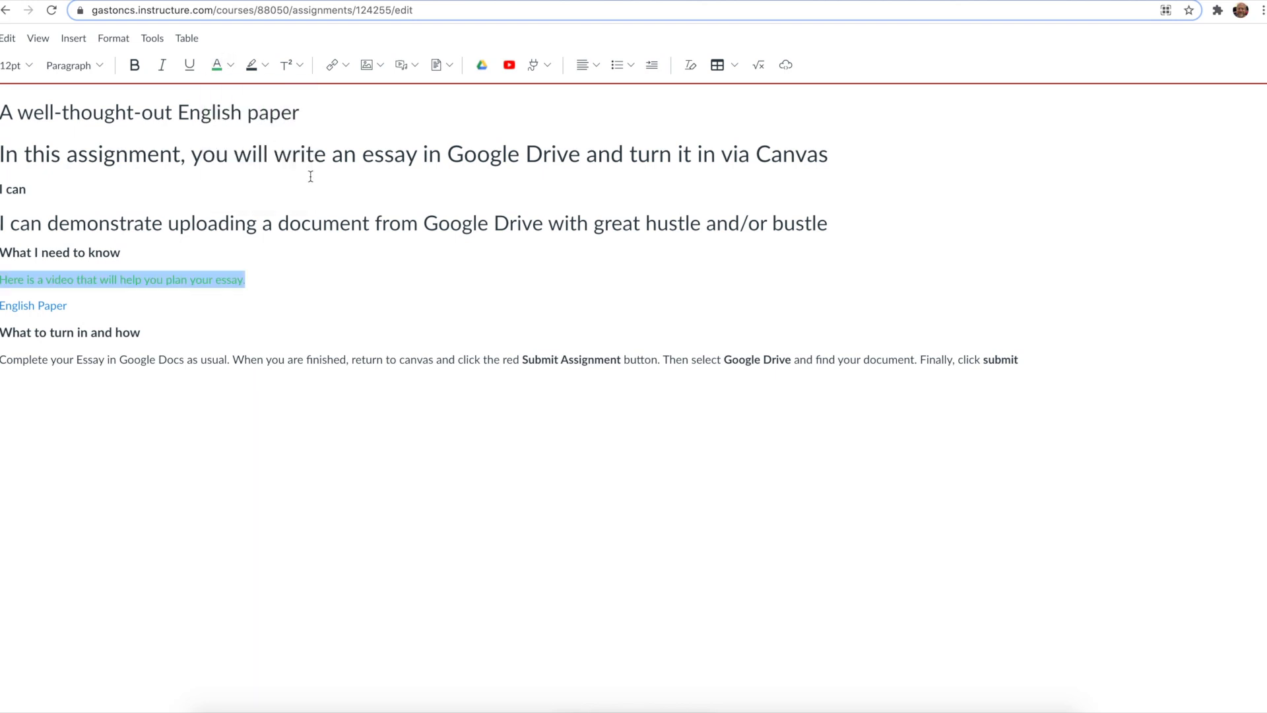
left_click(229, 66)
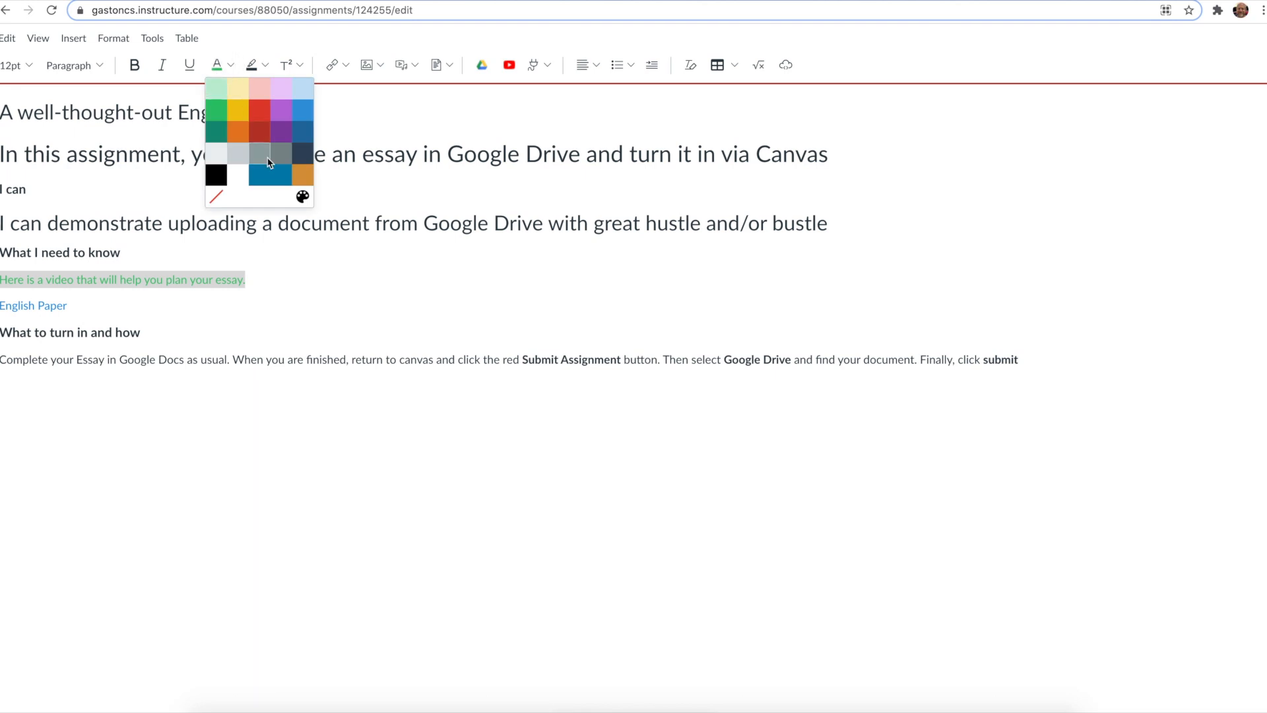
left_click(216, 199)
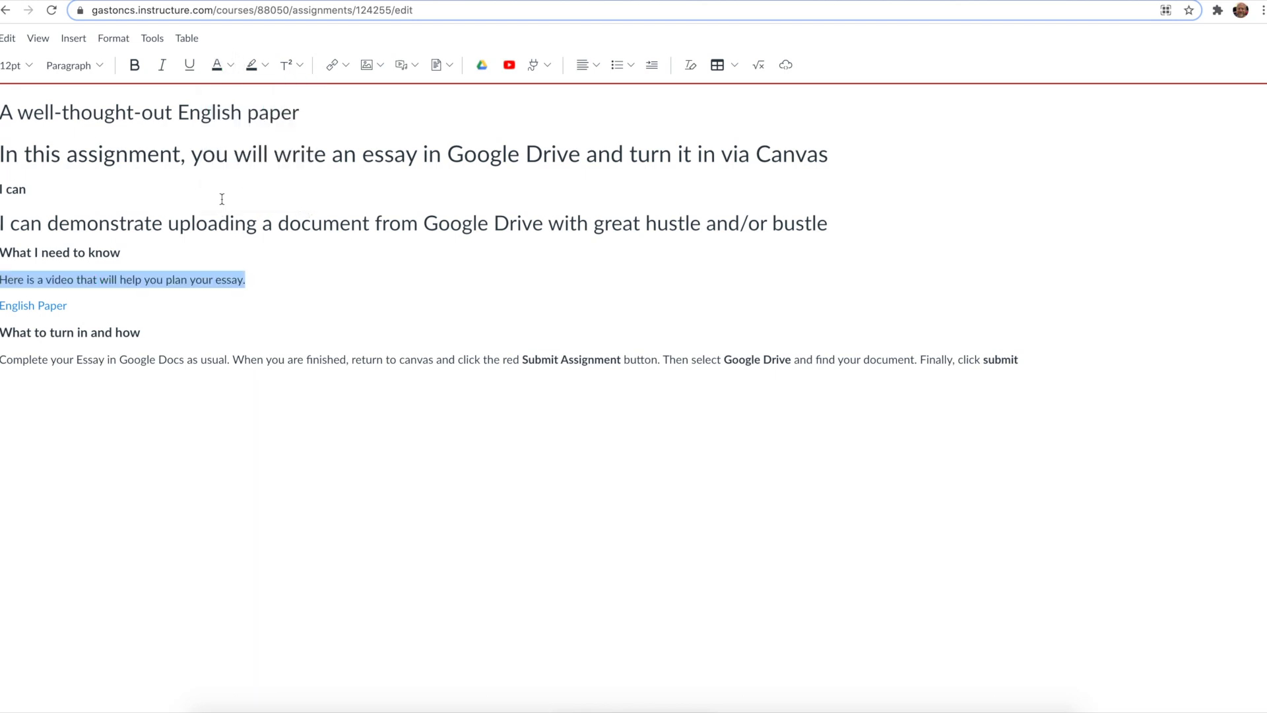
Step: Give the video line a custom text color with hex code 0081af using the color picker
left_click(230, 65)
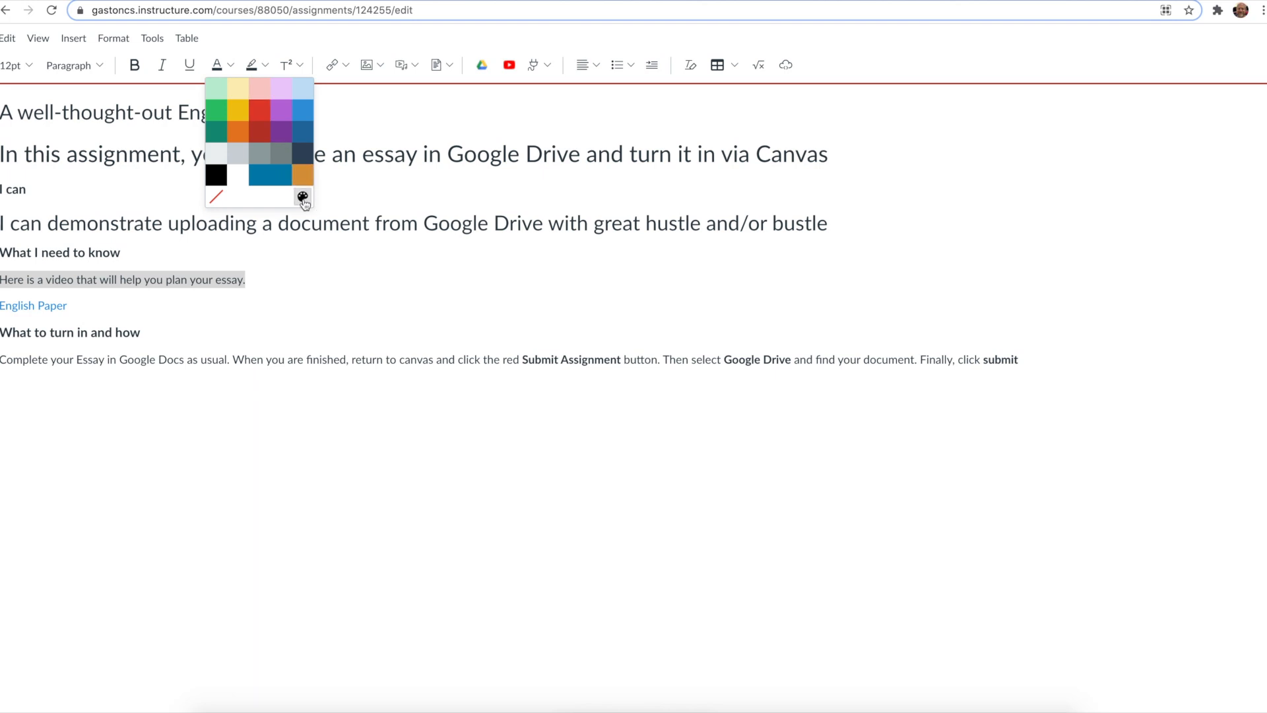
left_click(303, 197)
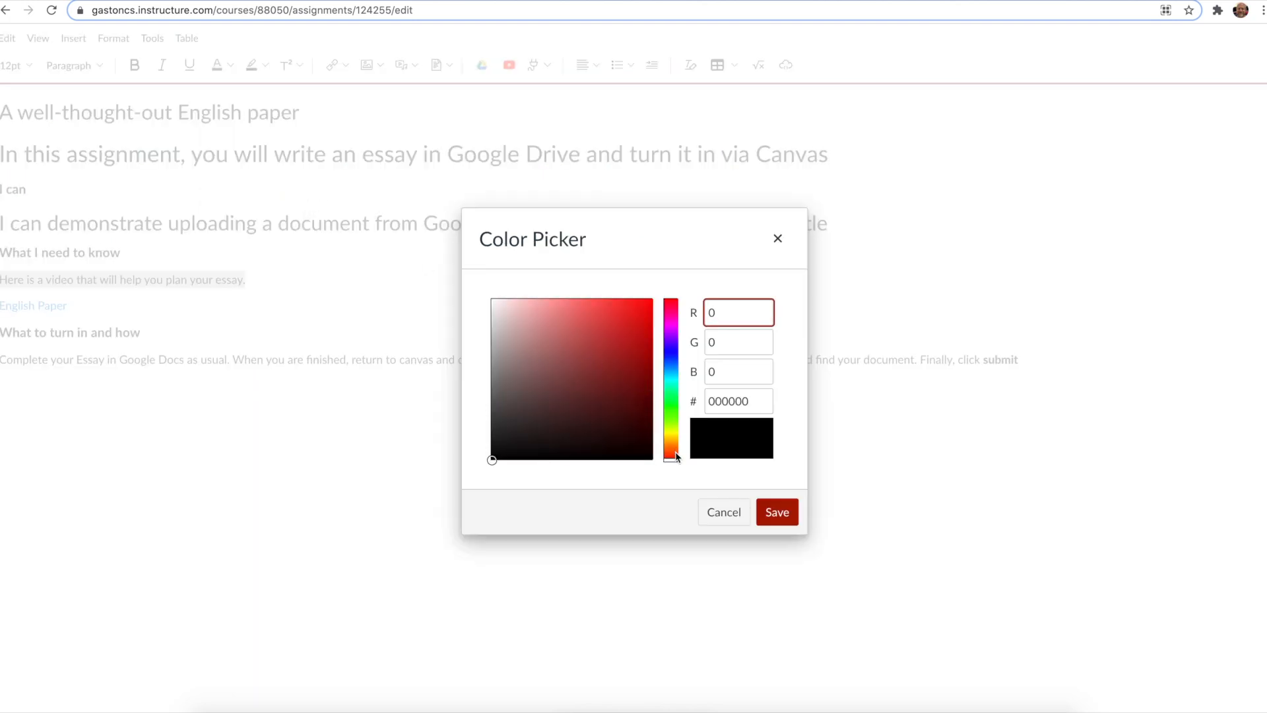
left_click_drag(676, 456, 639, 365)
left_click(559, 343)
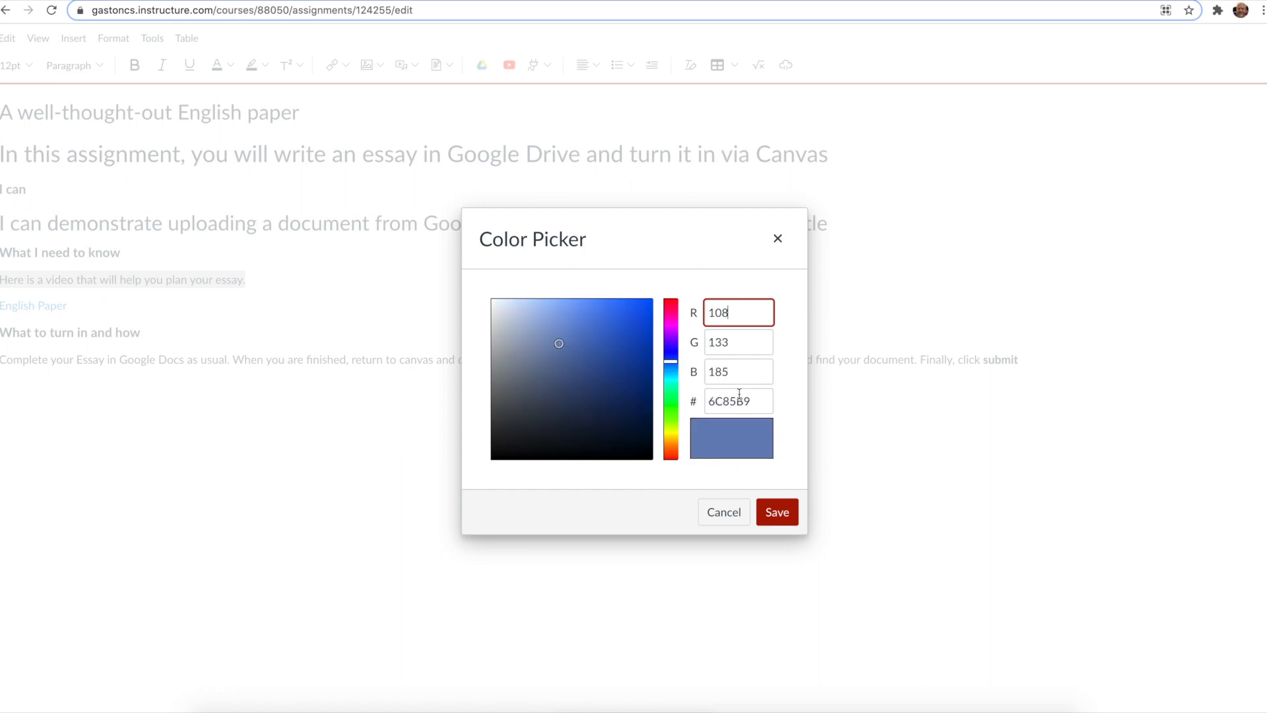
left_click_drag(751, 400, 716, 402)
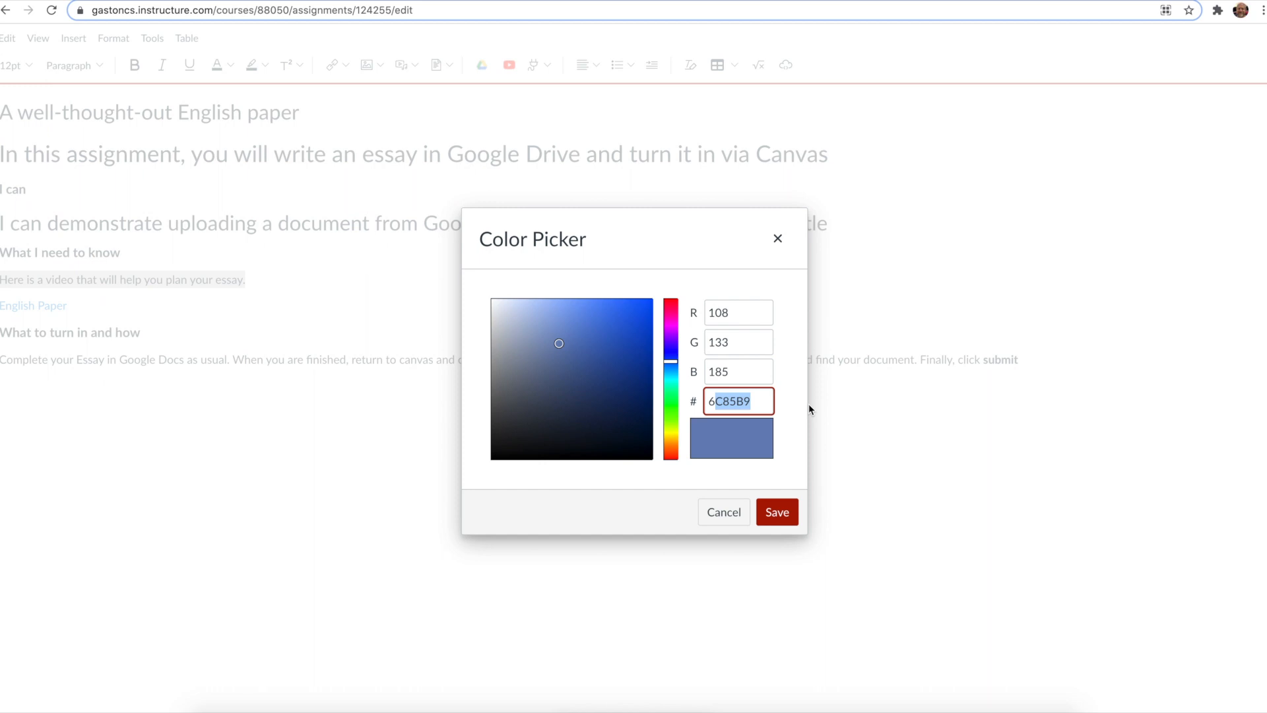
type("00")
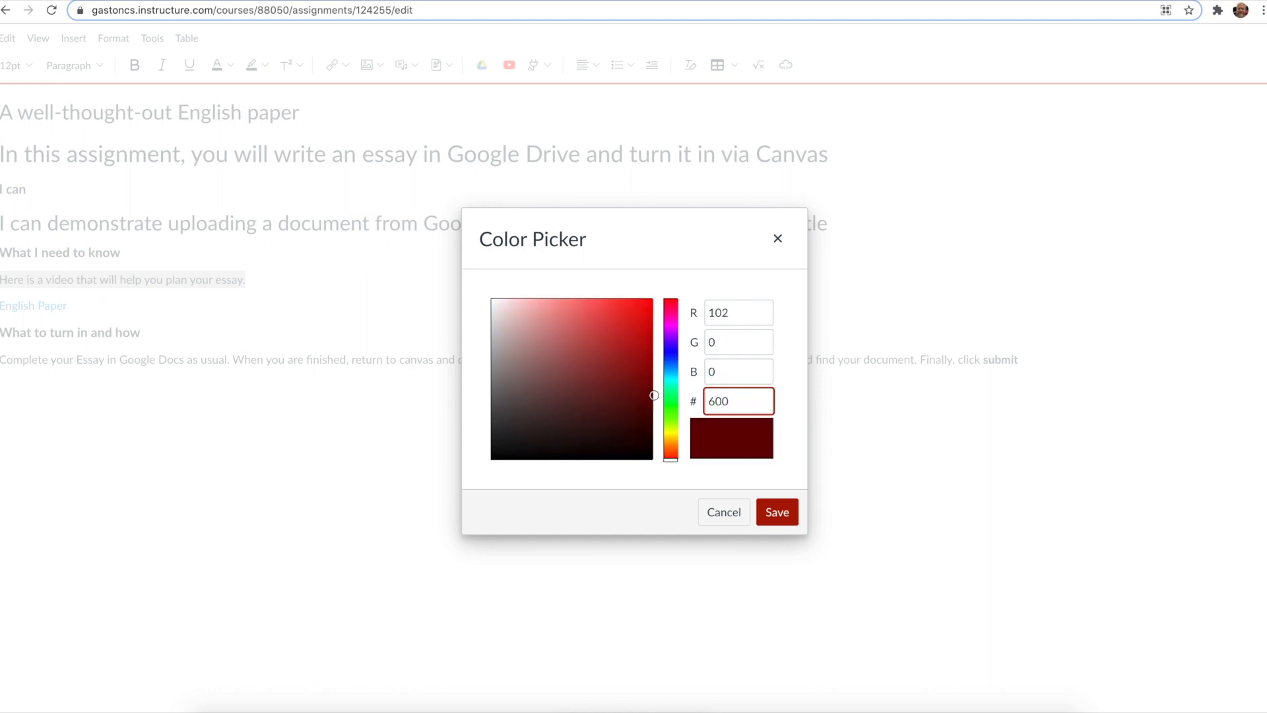
key("BackSpace")
key("BackSpace")
type("0081af")
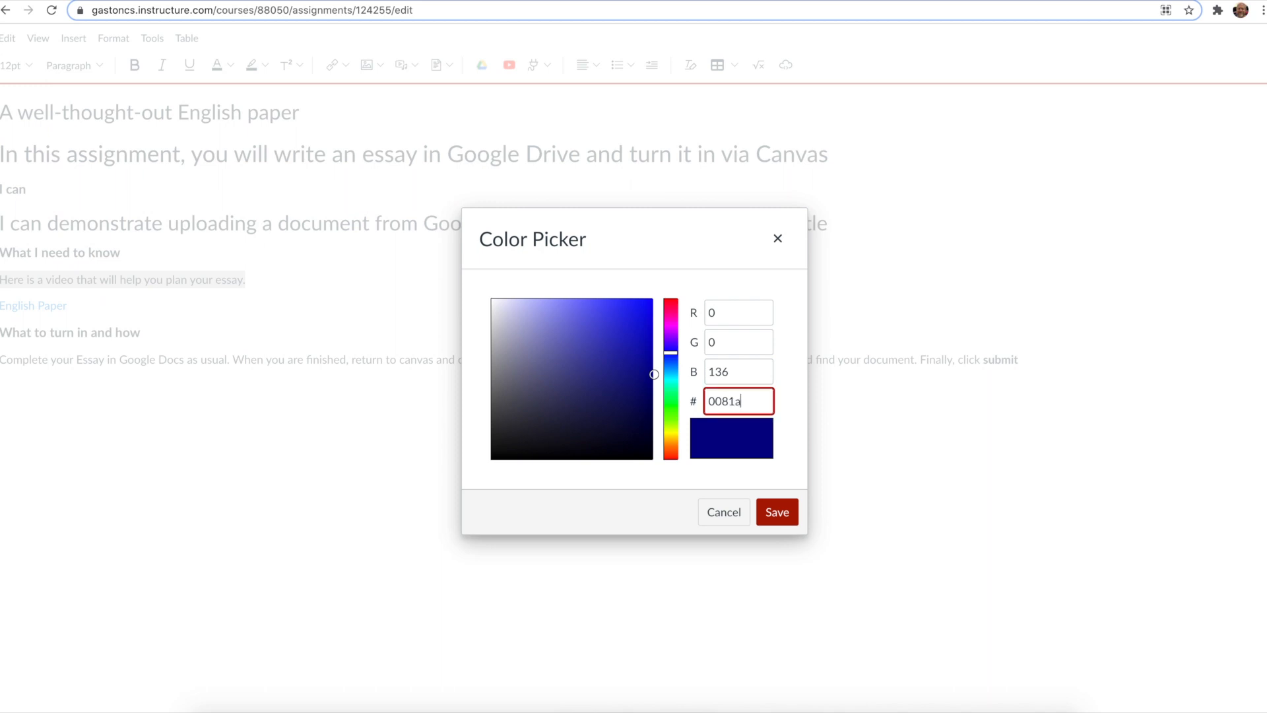
left_click(779, 512)
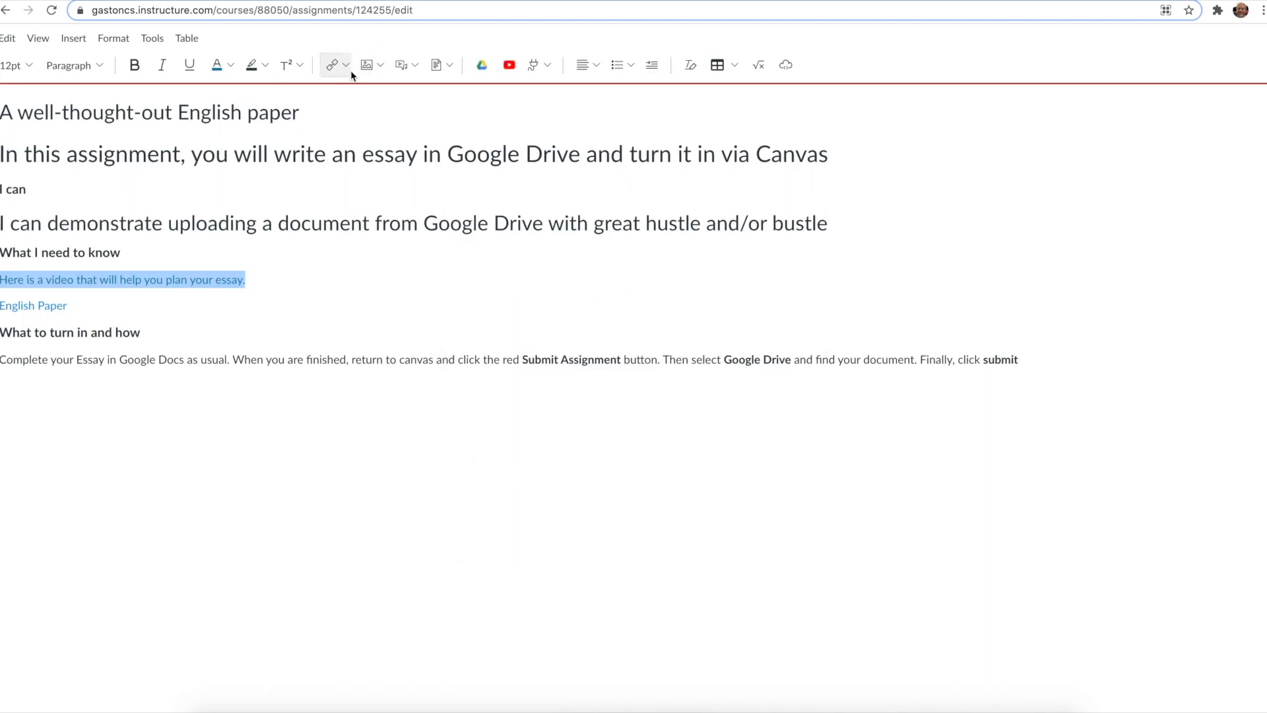
Step: Highlight the video line with a light yellow background color
left_click(263, 69)
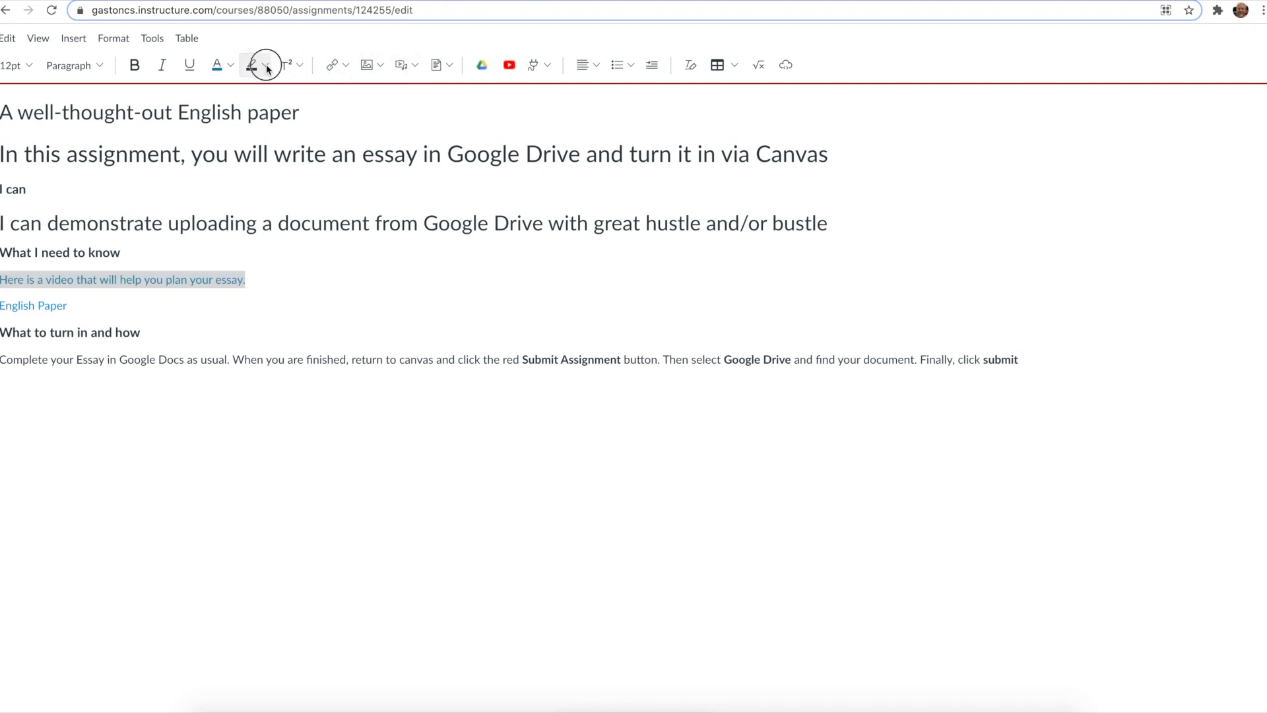
left_click(275, 91)
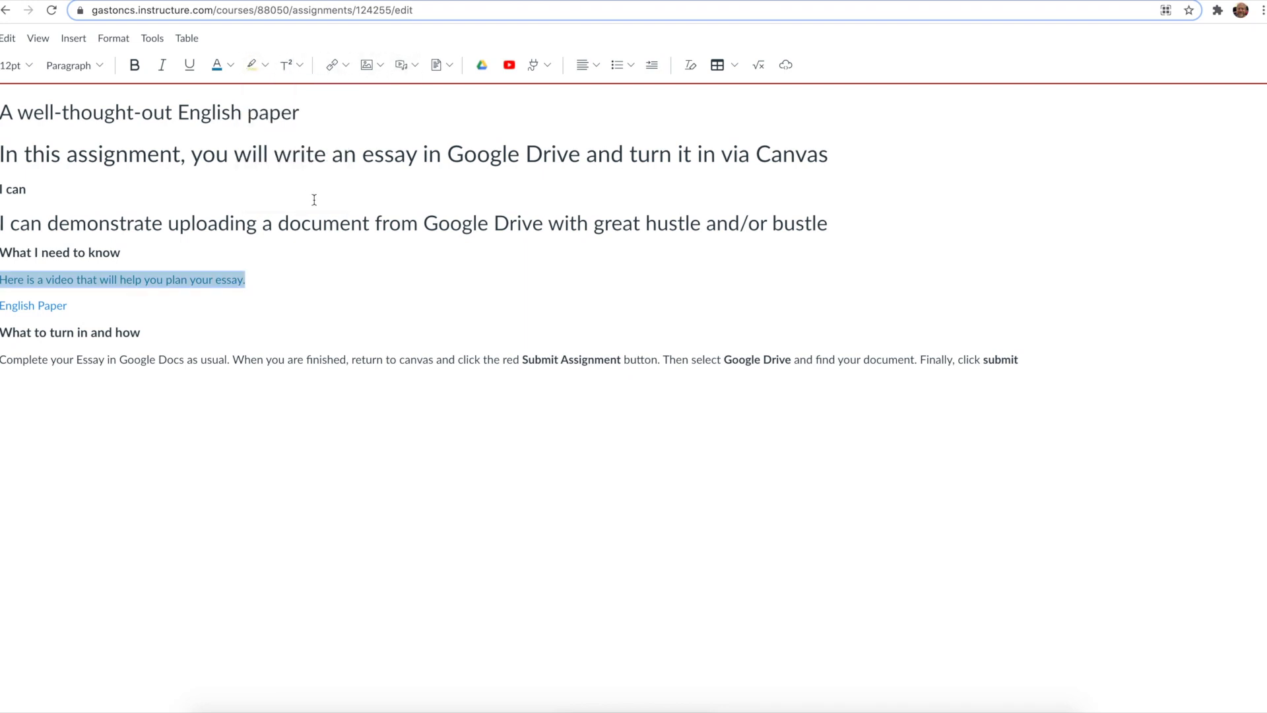
left_click(279, 278)
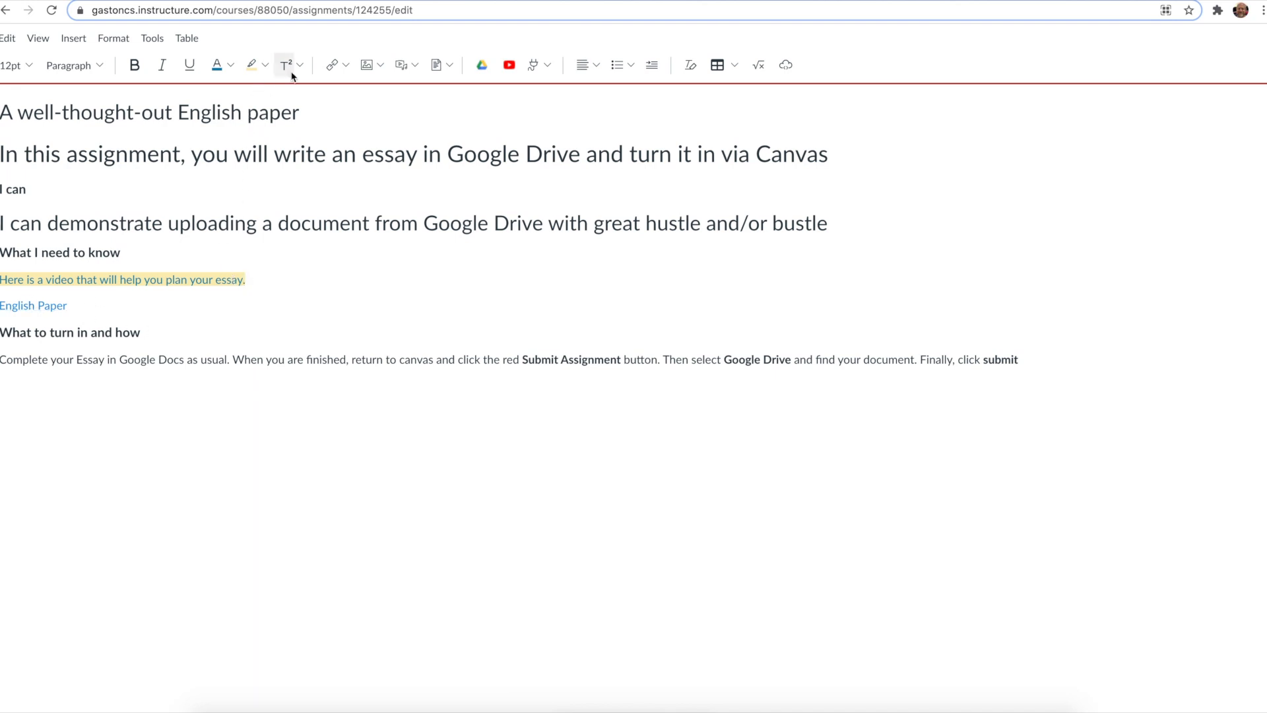
Step: Add new lines below the English Paper link and type 422
triple_click(78, 302)
left_click(79, 302)
key("Return")
key("Return")
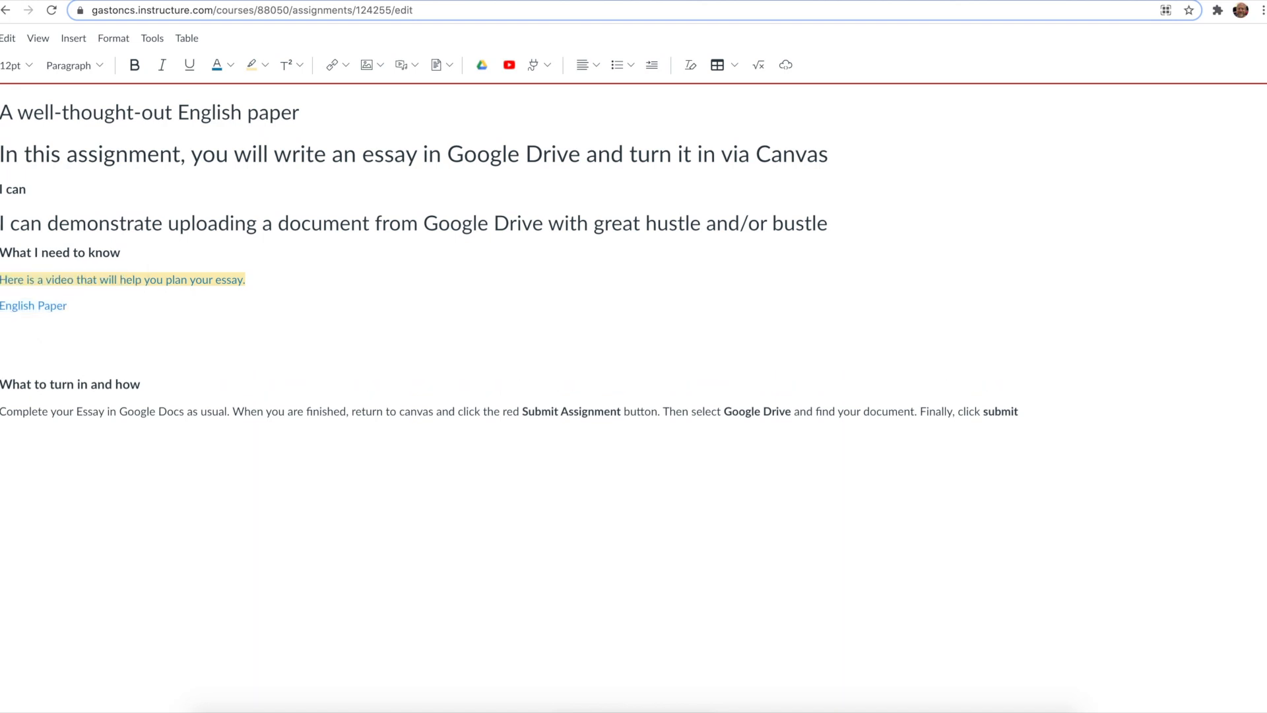
type("422")
Step: Make the last 2 of 422 superscript so it reads 42 squared
left_click(12, 331)
left_click_drag(12, 331, 19, 330)
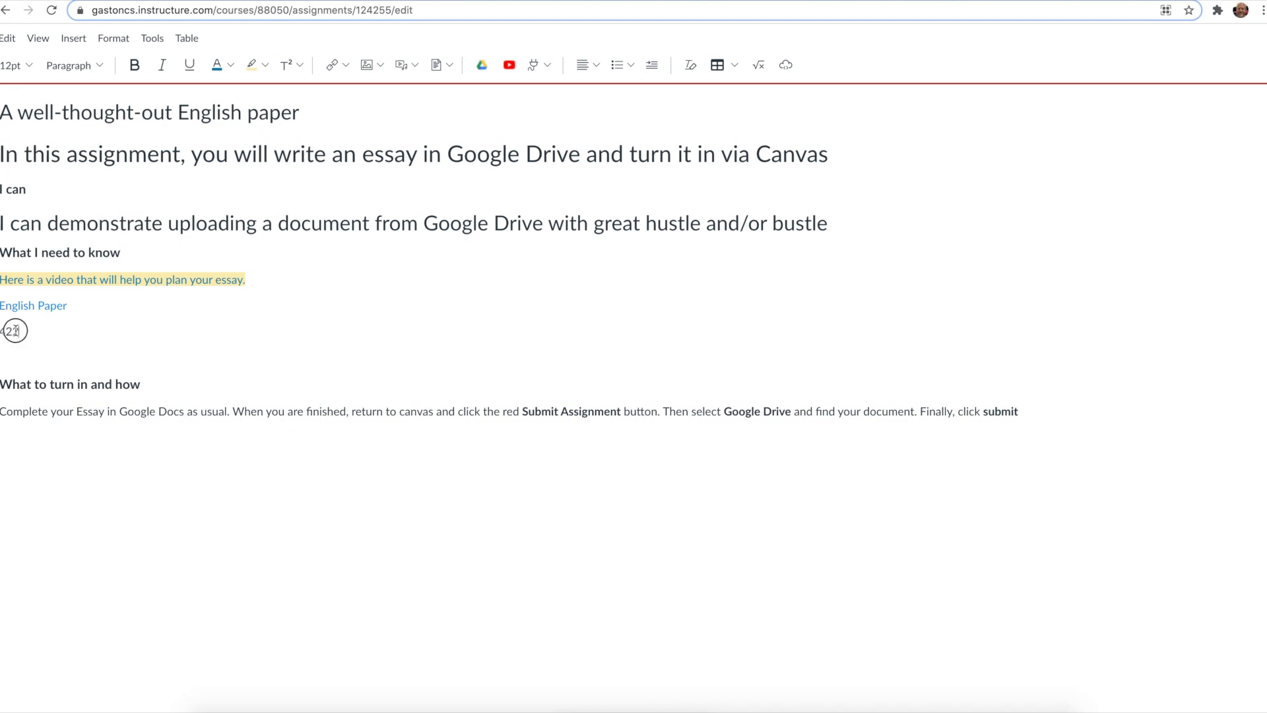
left_click(290, 73)
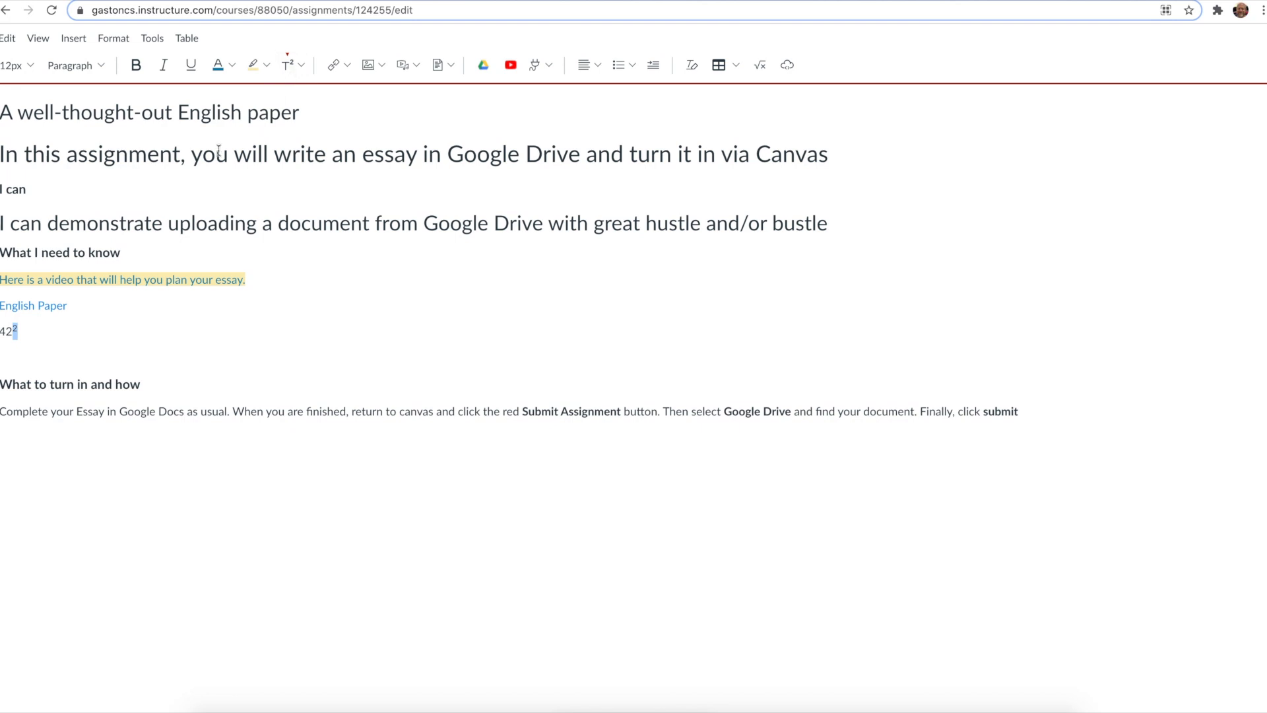
left_click(28, 339)
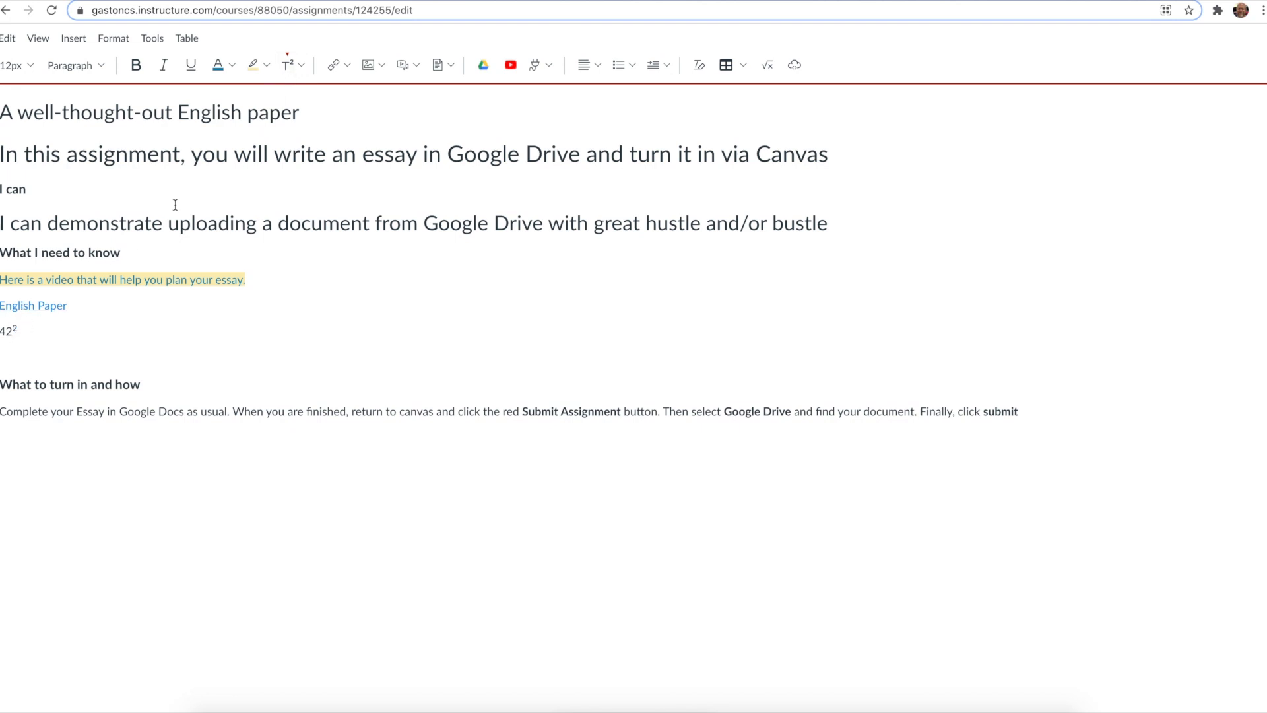
Step: Add three empty lines below the English Paper link
left_click(301, 65)
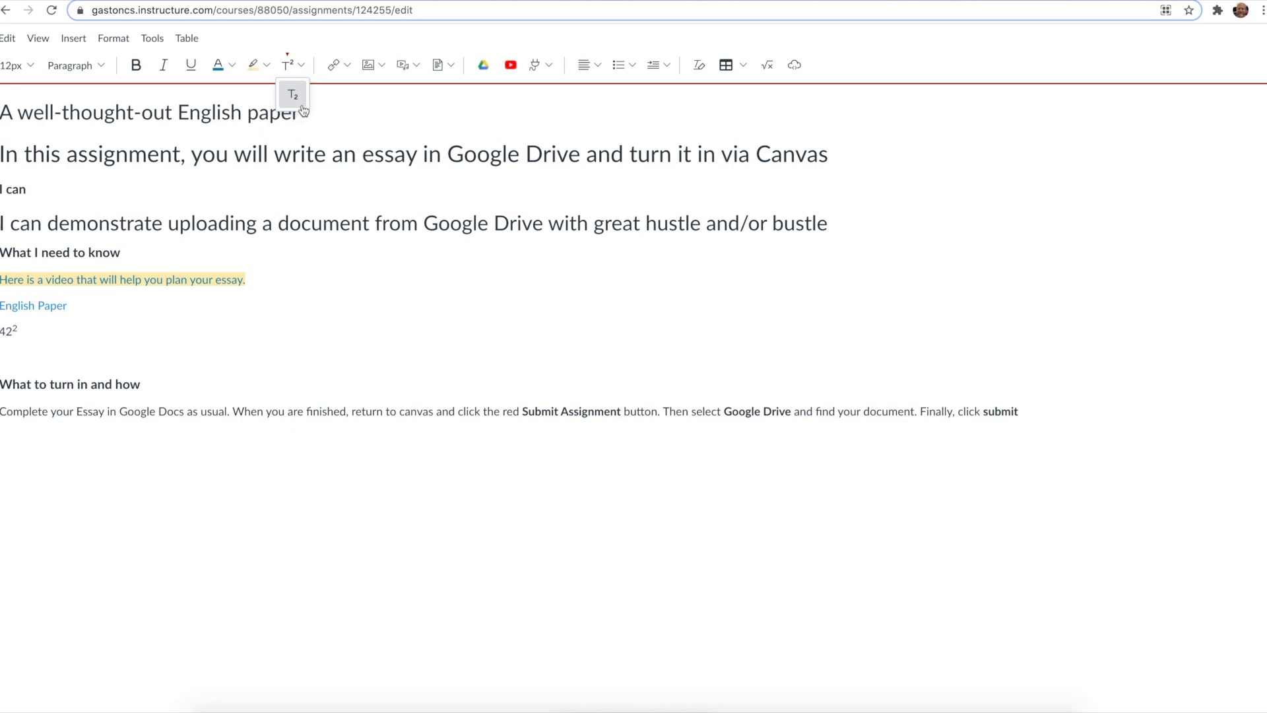
left_click(137, 329)
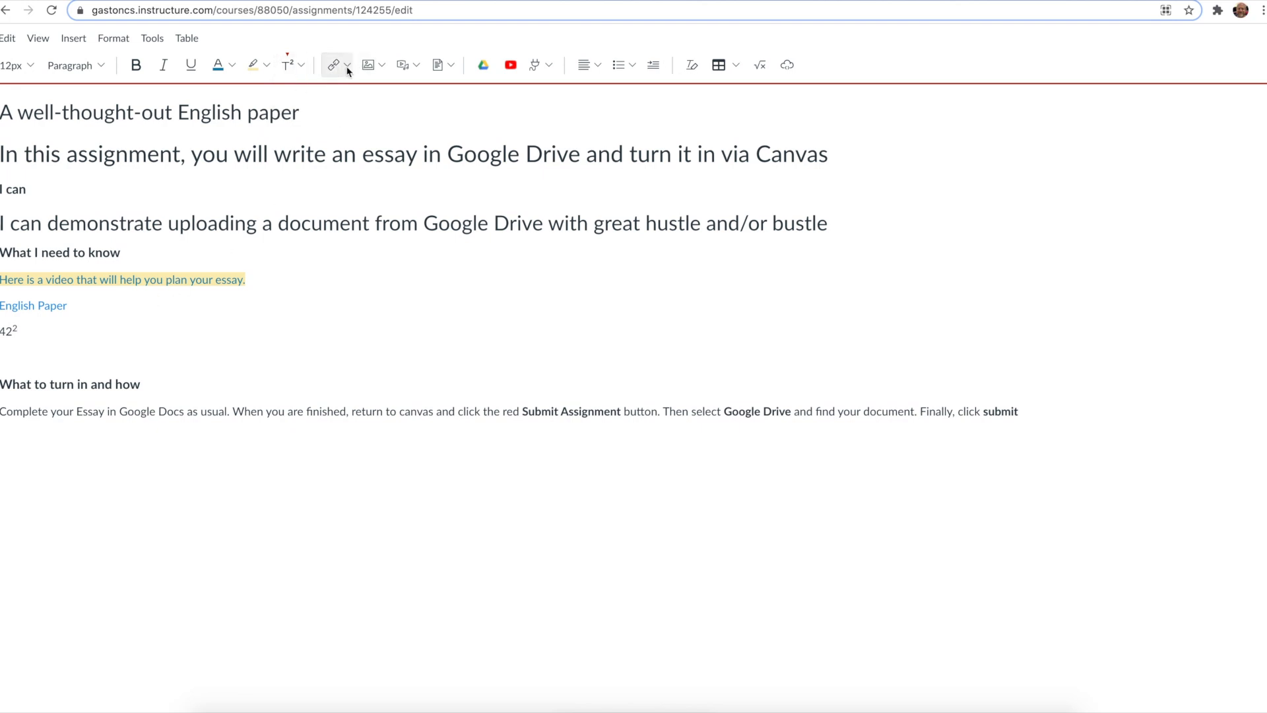
left_click(66, 318)
key("Return")
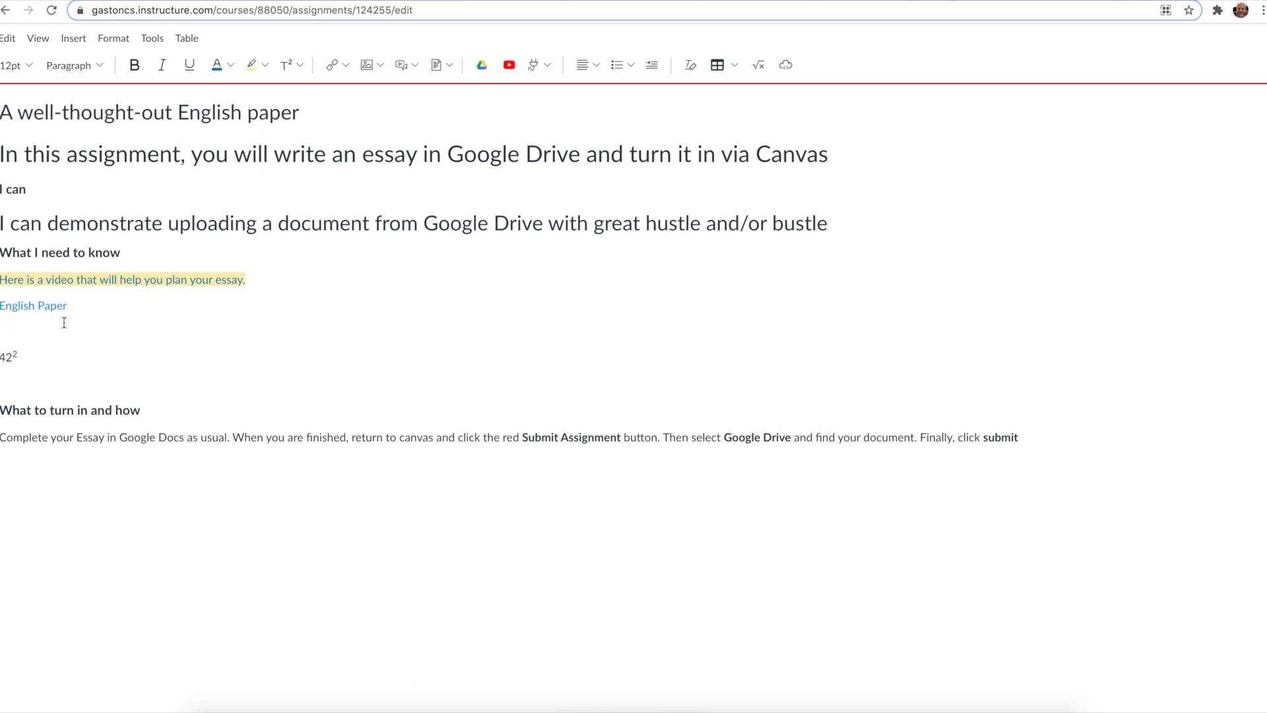
key("Return")
key("Return")
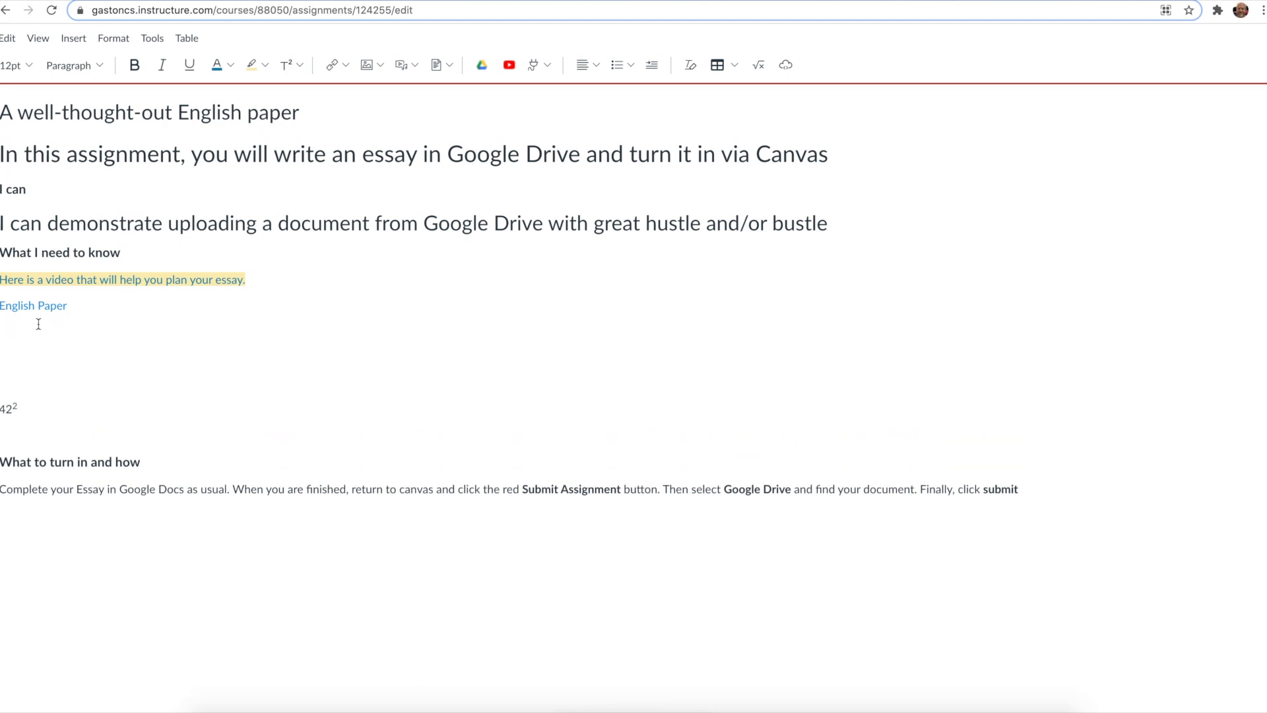
left_click(332, 64)
left_click(418, 356)
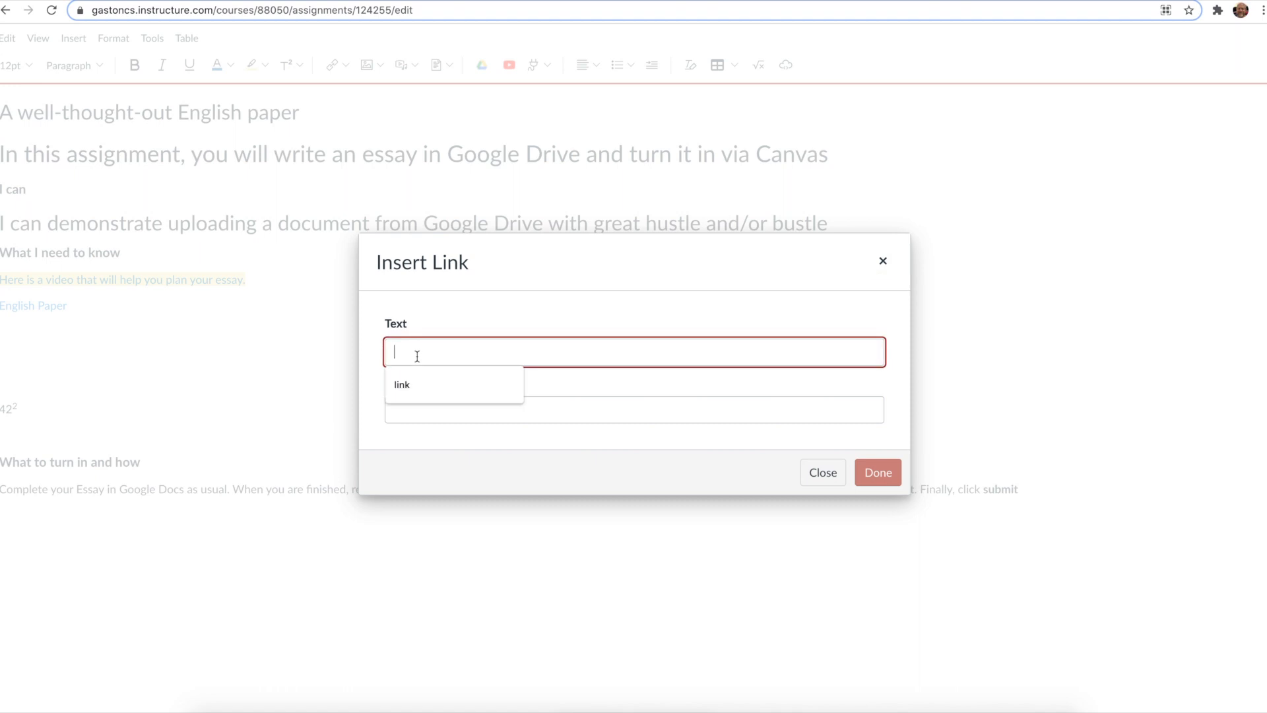
type("link")
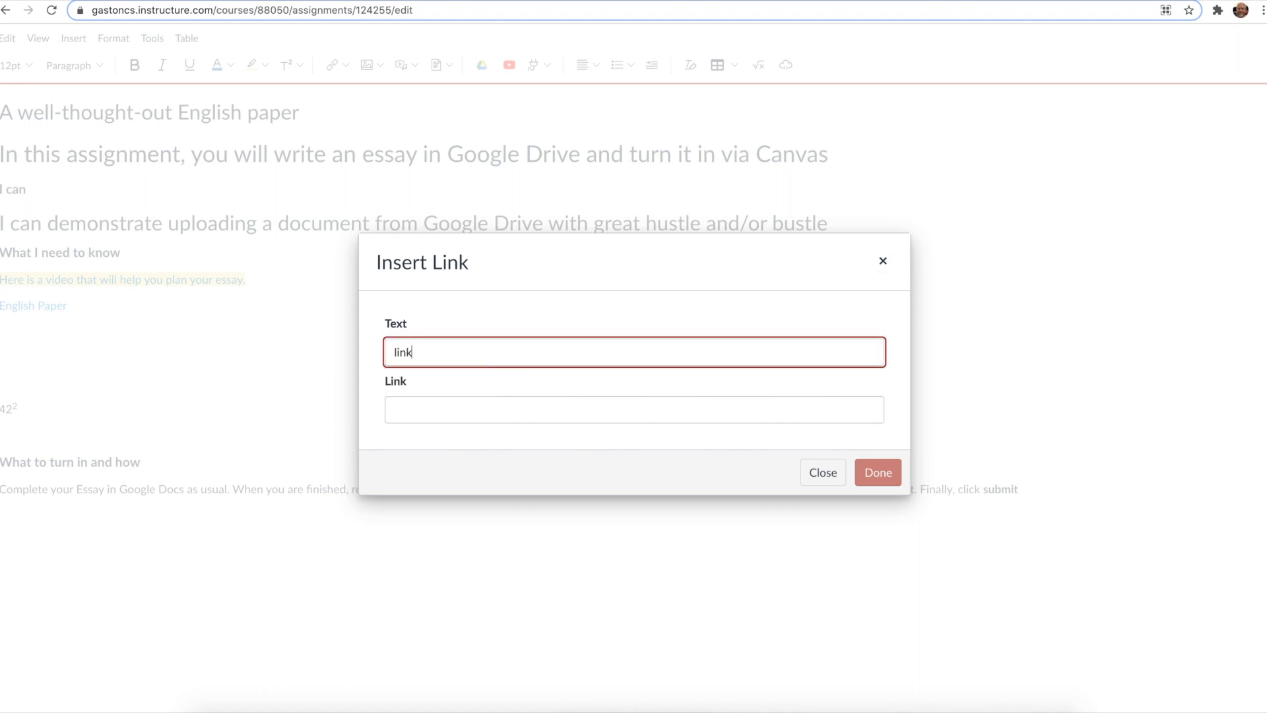
left_click(428, 404)
type("www.google.com")
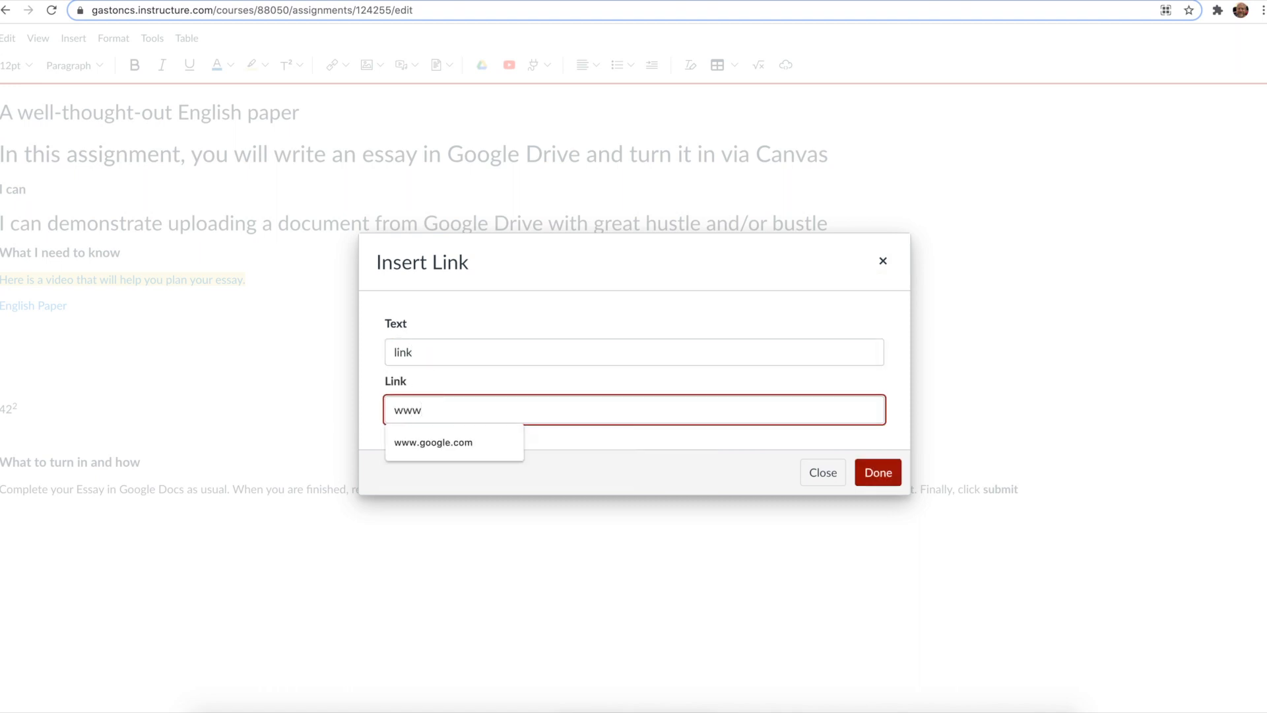
left_click(421, 441)
left_click(880, 473)
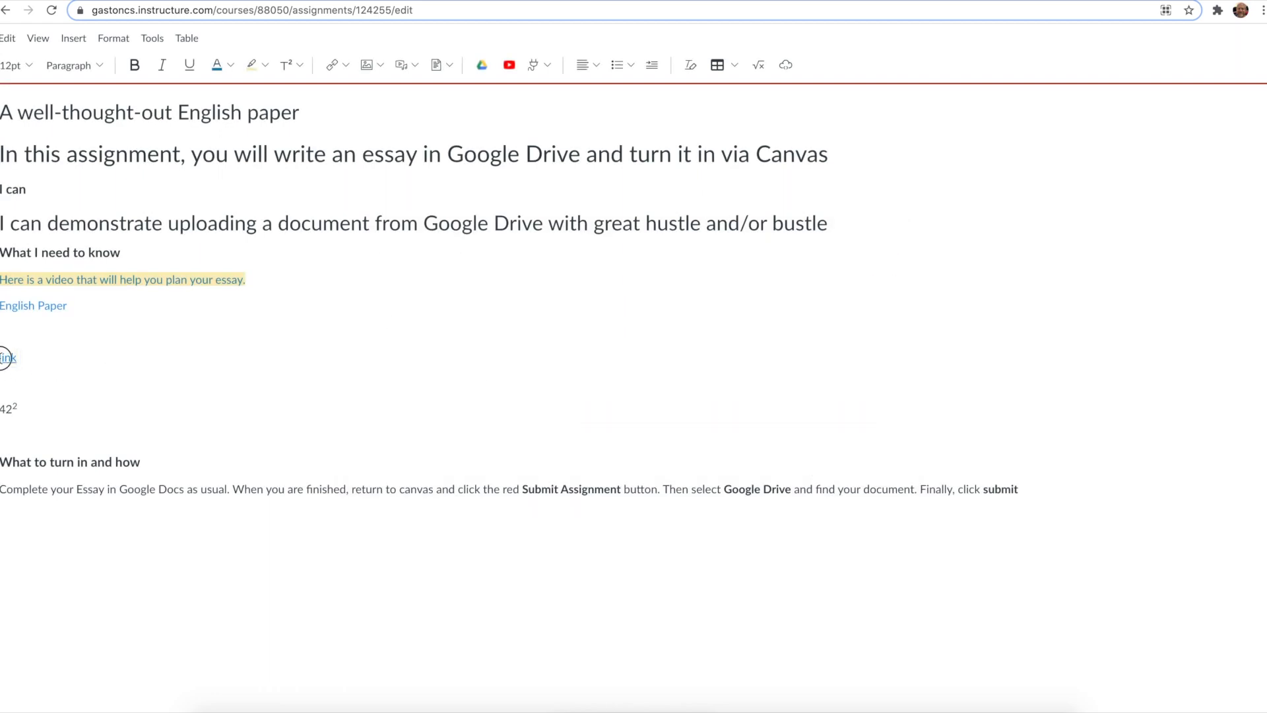
Step: Insert a course page link to Mr. Goodson's Rocket Science Home Page below the 'link' line
double_click(2, 357)
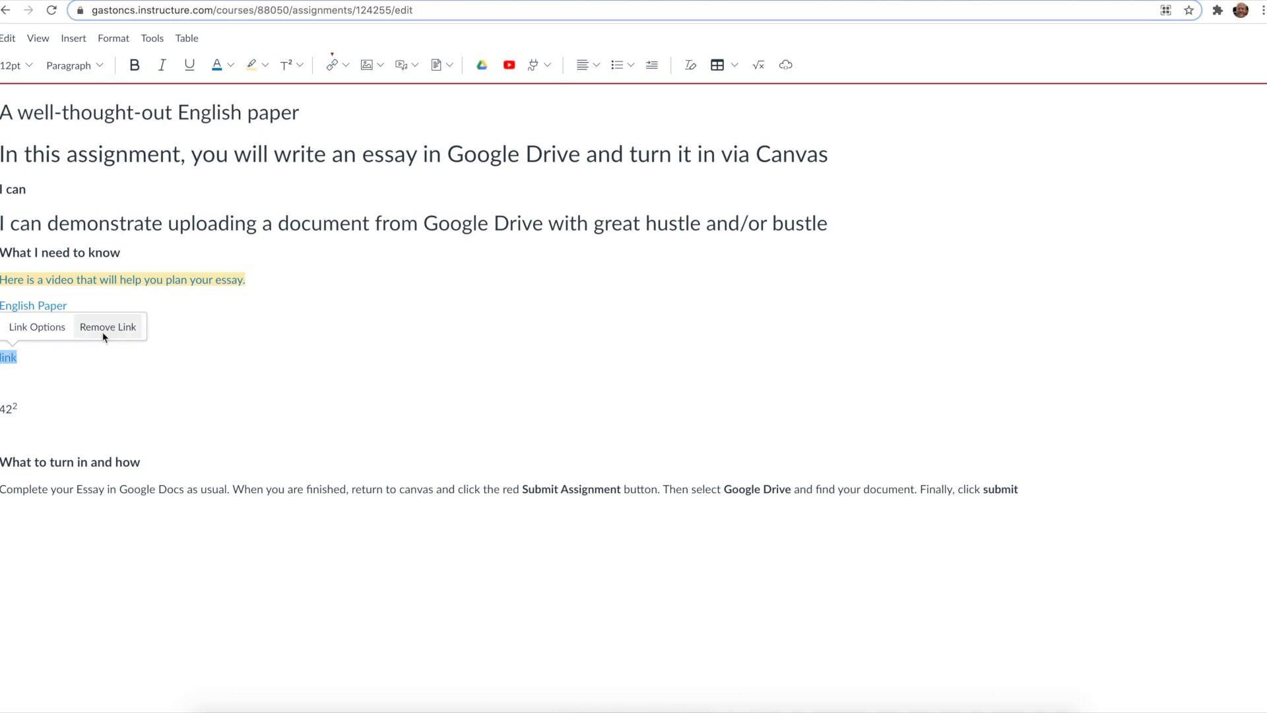
left_click(92, 380)
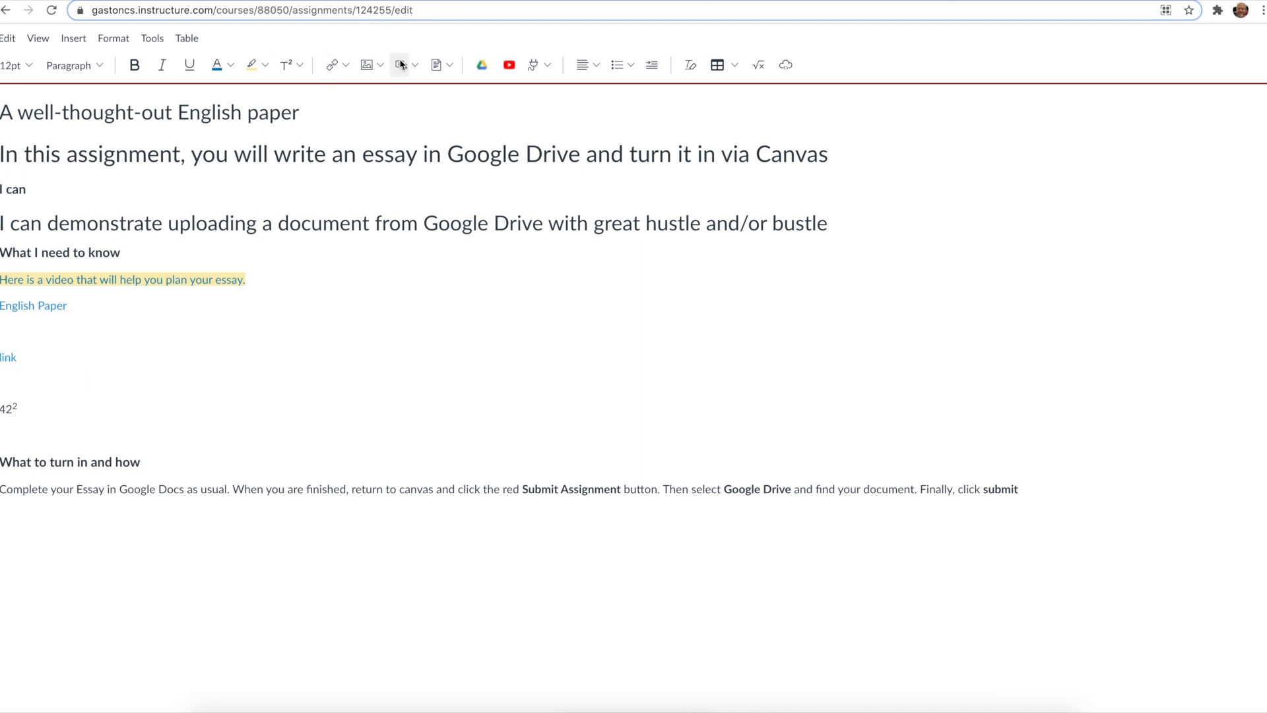
left_click(347, 76)
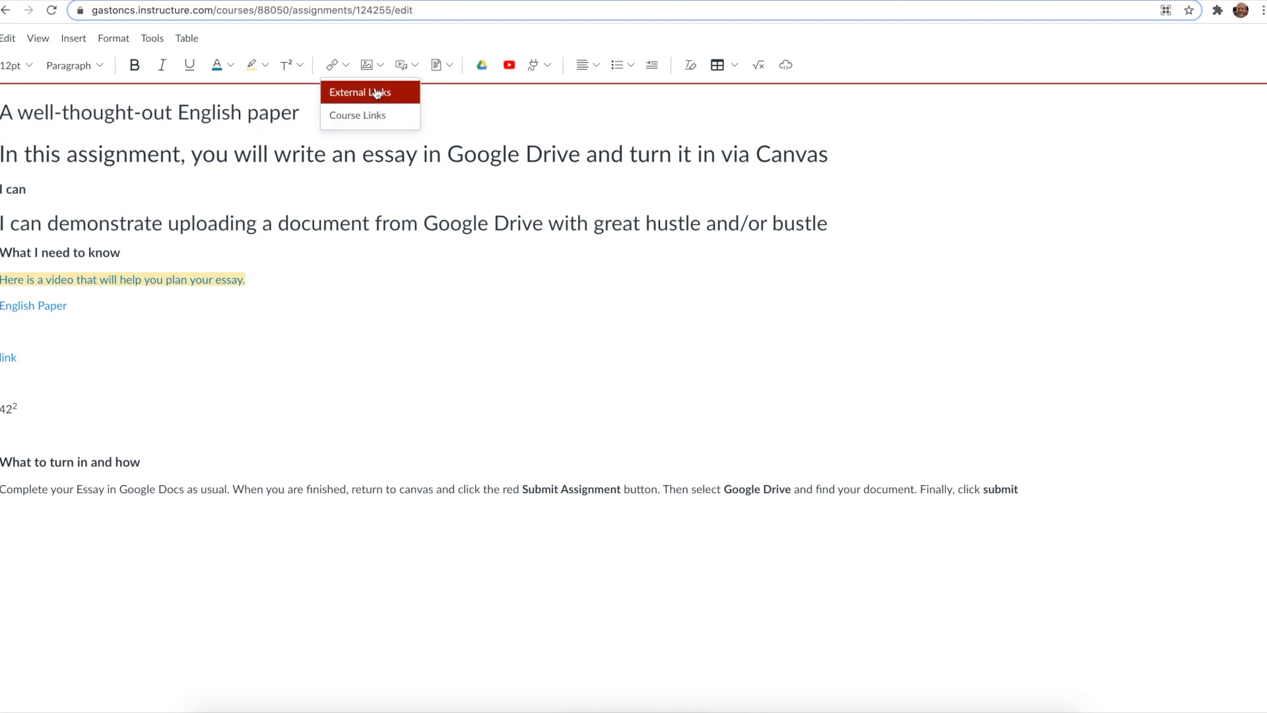
left_click(374, 117)
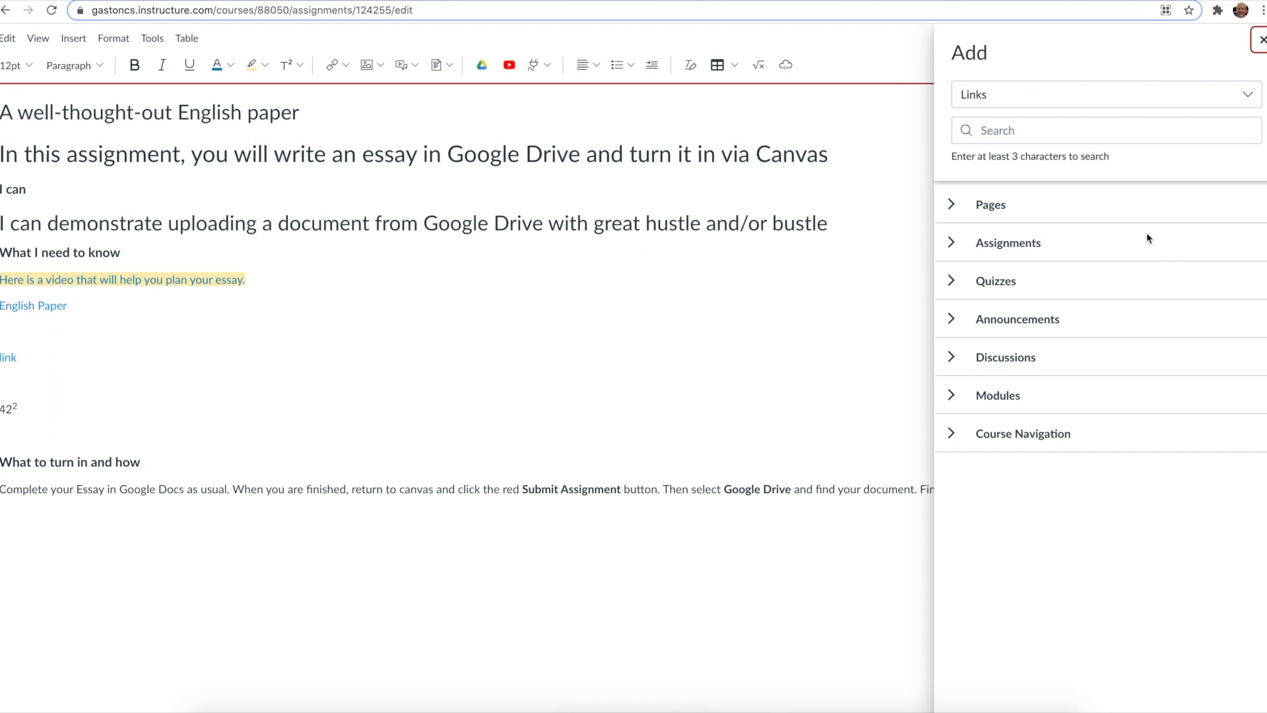
left_click(951, 206)
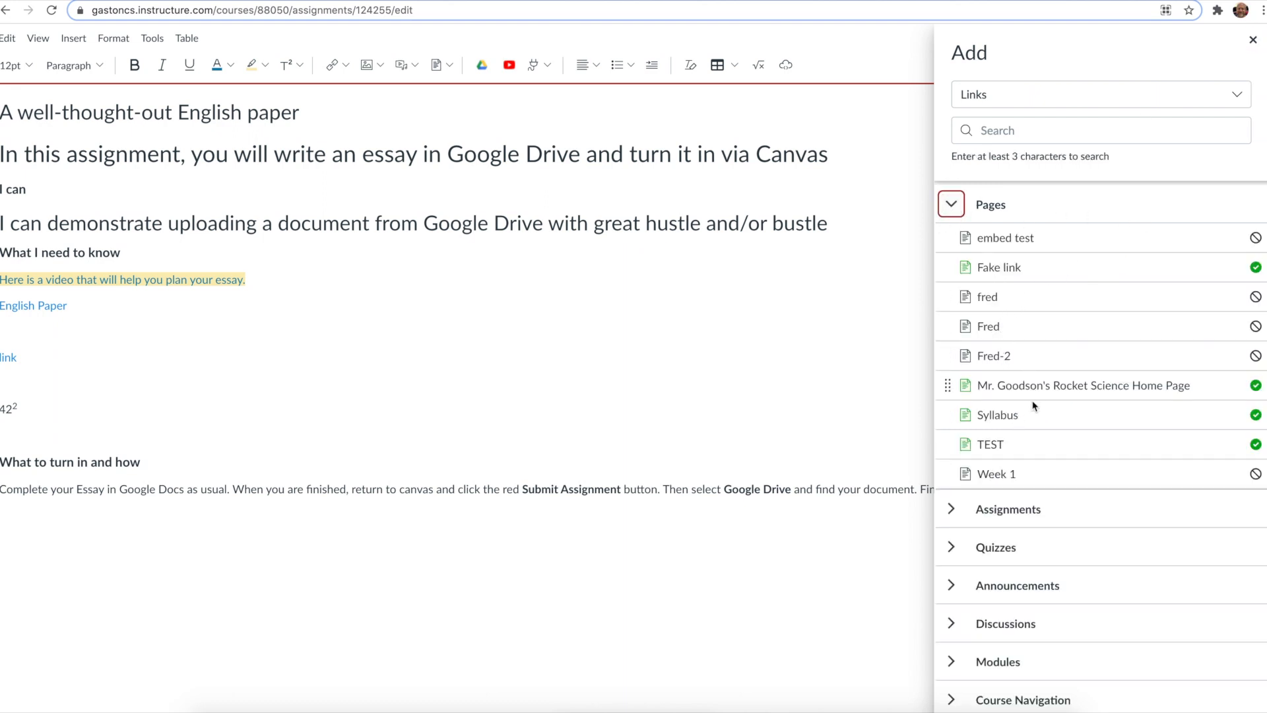
left_click(1024, 384)
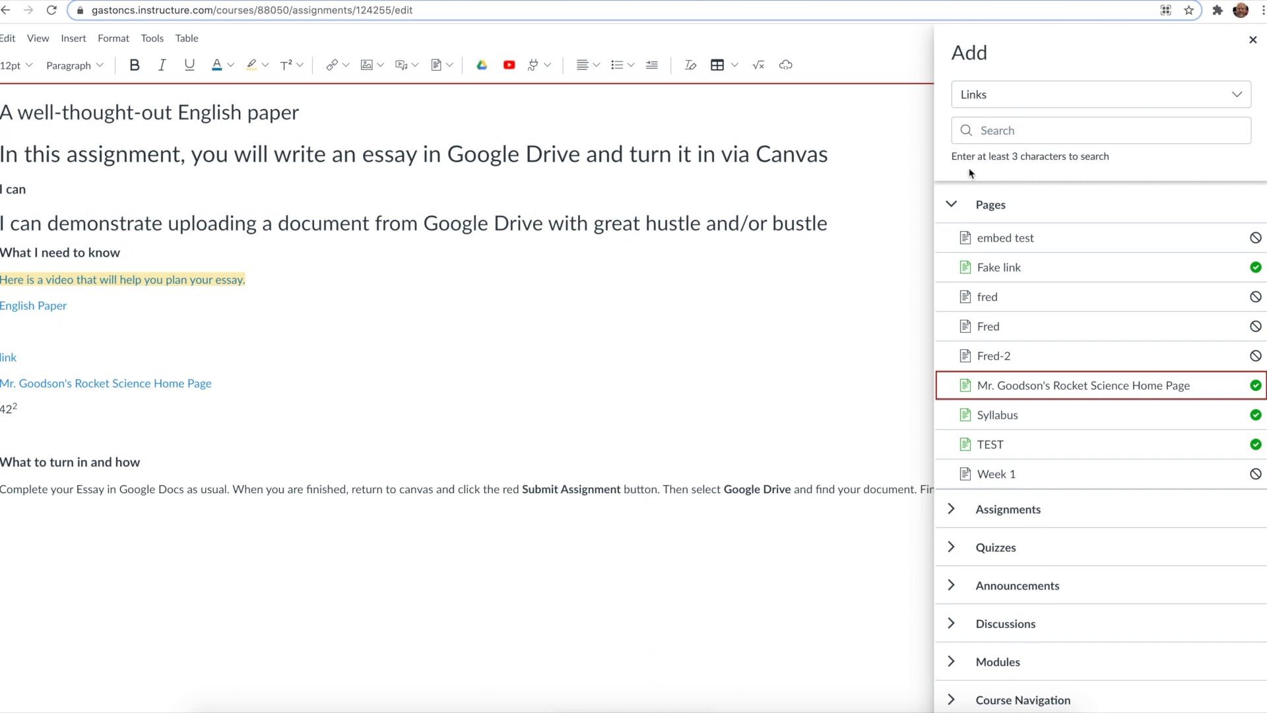
left_click(951, 204)
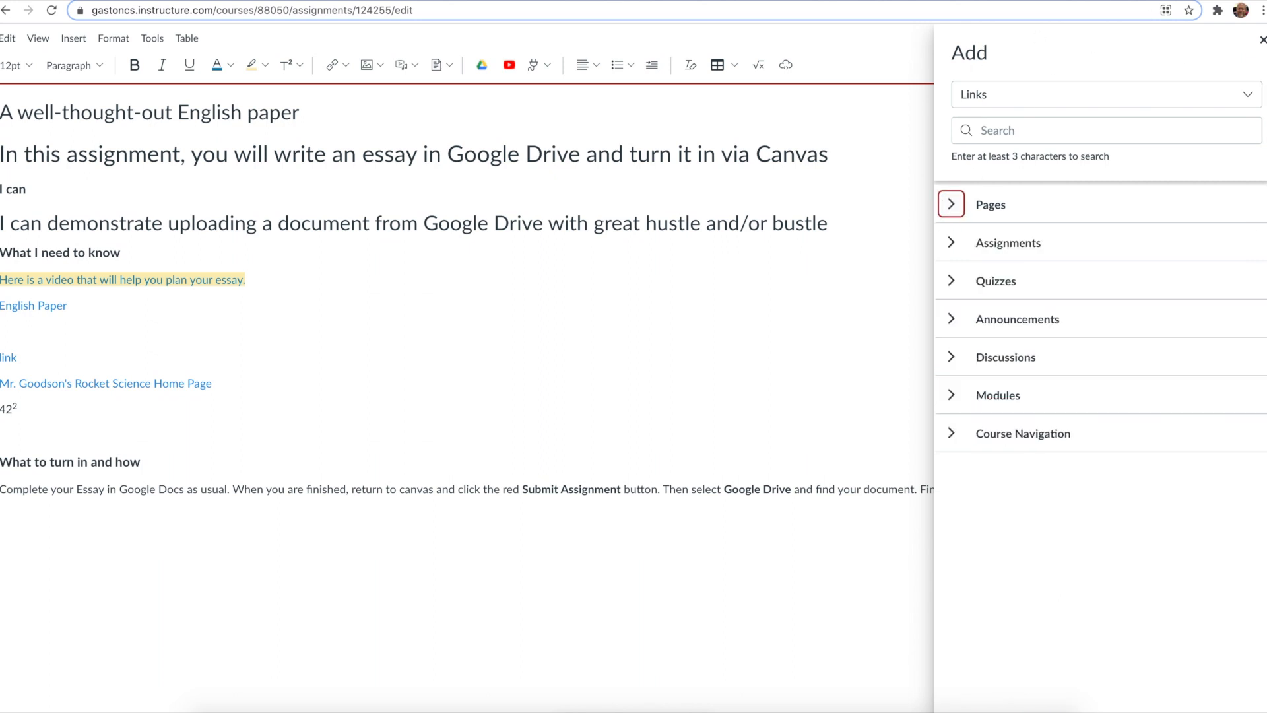
left_click(1262, 39)
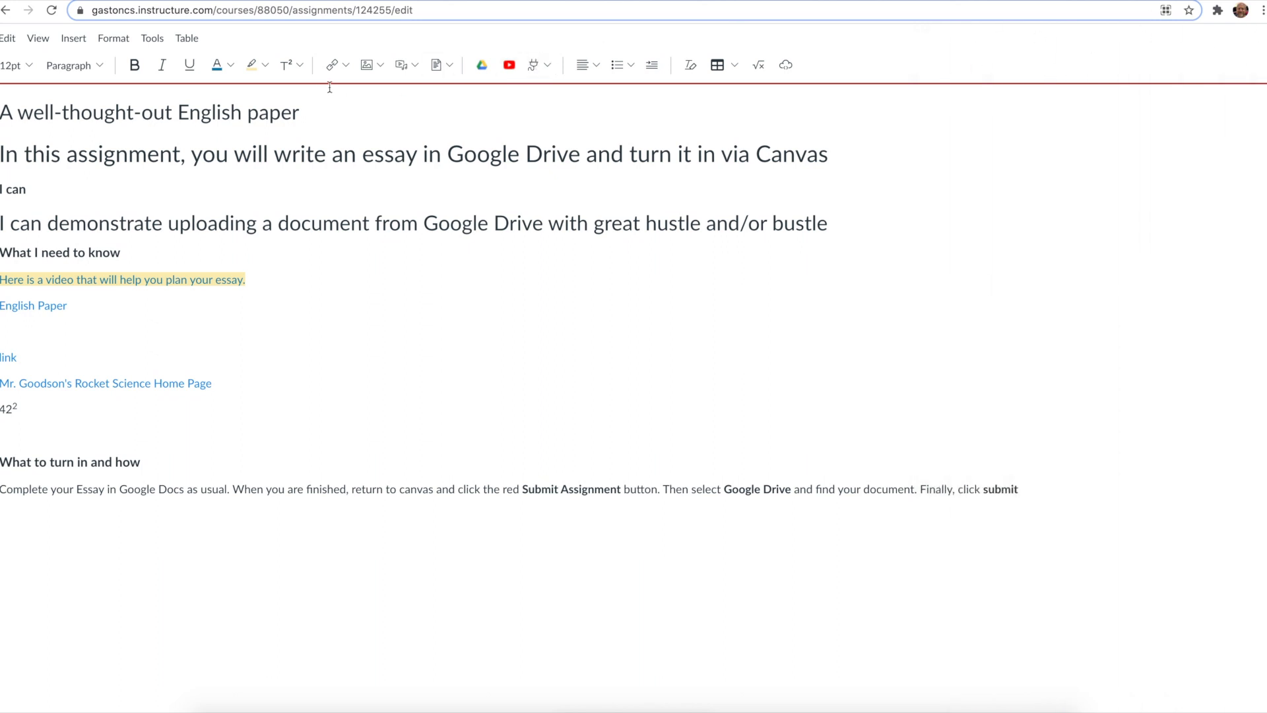
Step: Upload a cartoon avatar image from the computer, adding alt text describing it as a picture of the instructor
left_click(377, 65)
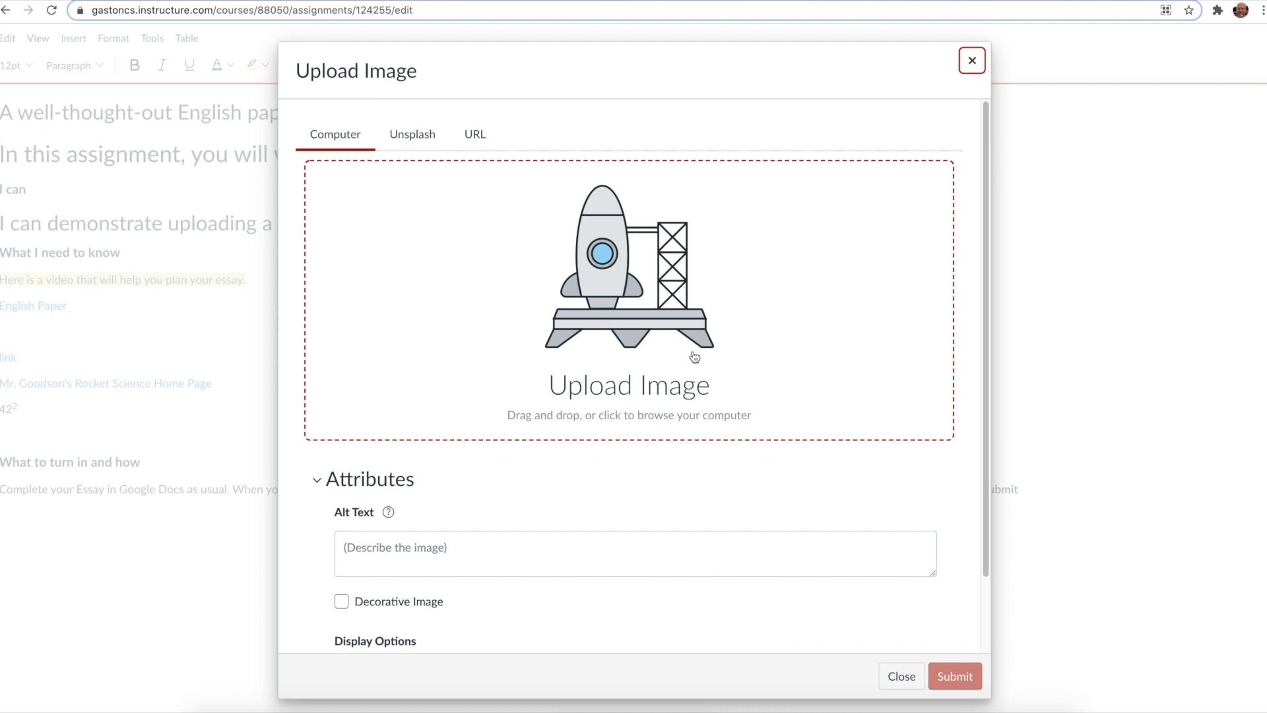
left_click(651, 340)
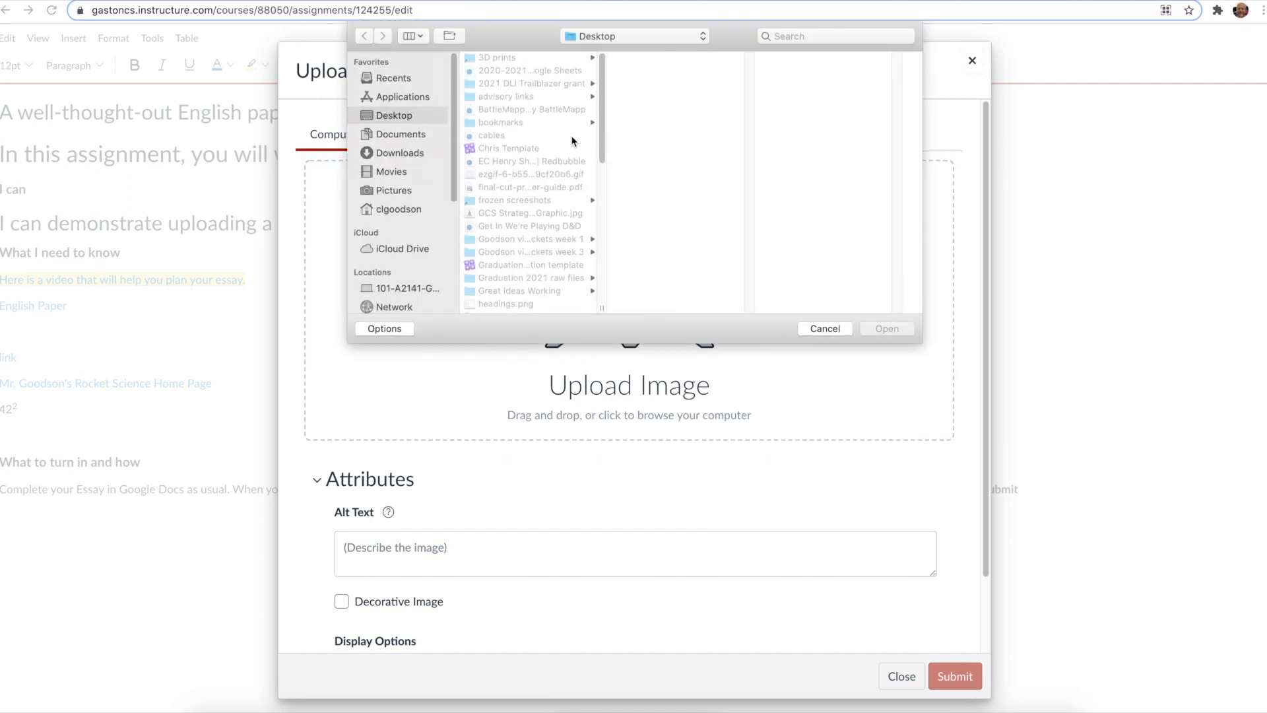
left_click(845, 330)
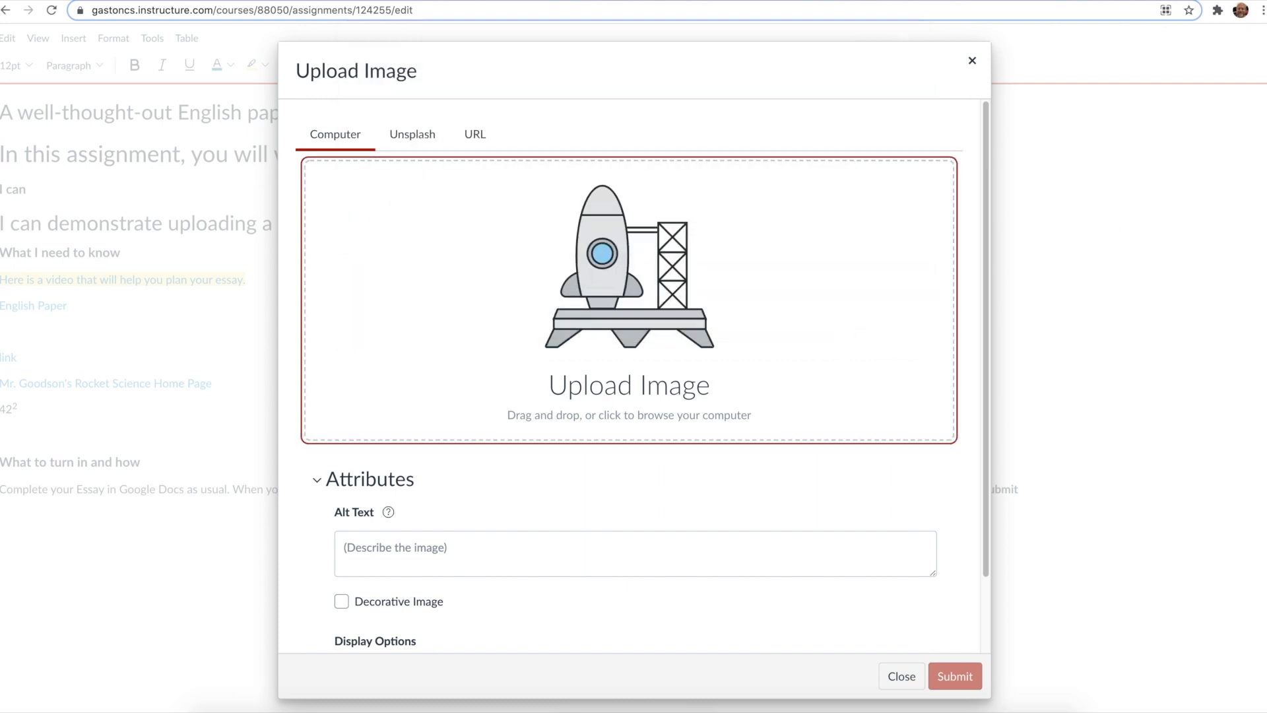
left_click_drag(940, 552, 469, 295)
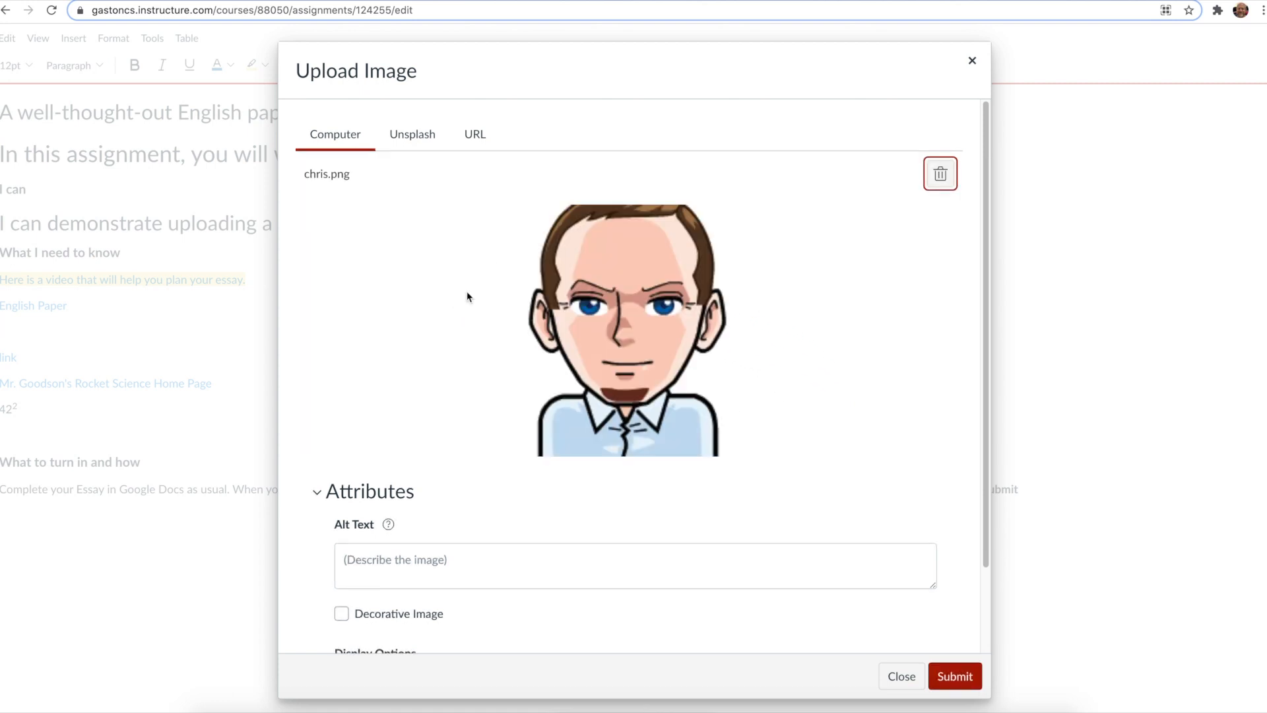
scroll(443, 437, "down", 2)
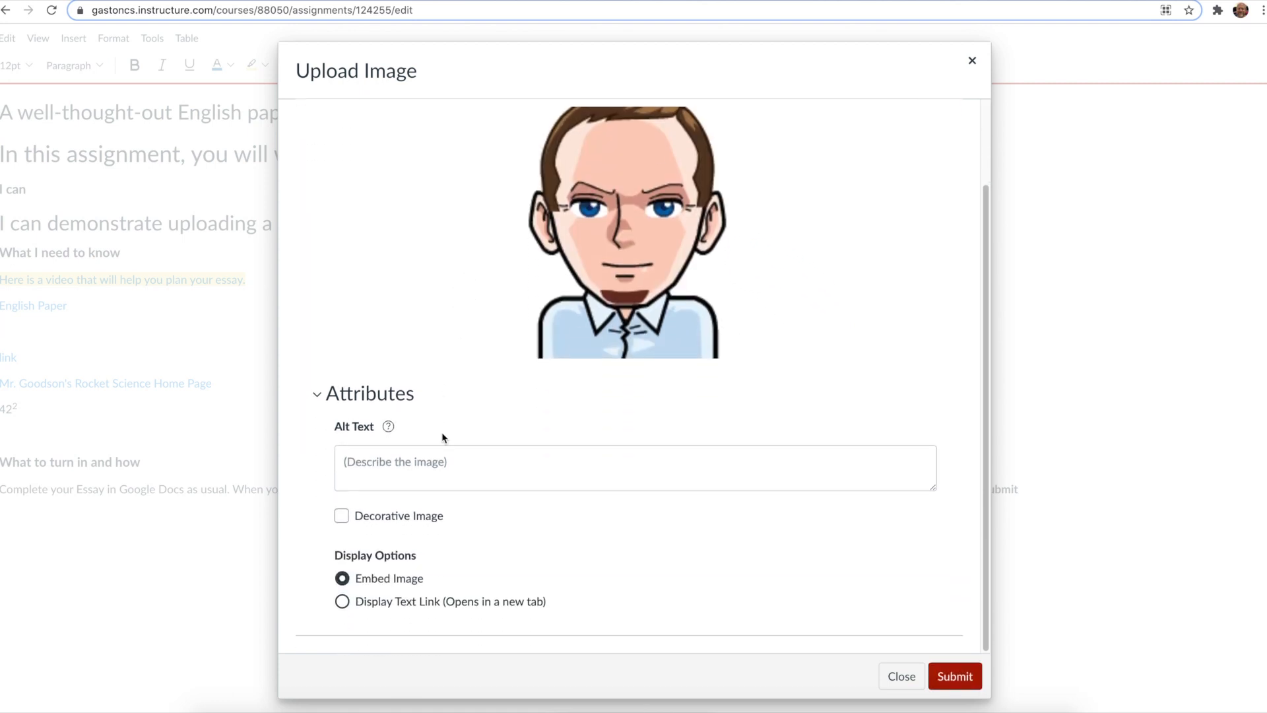
left_click(388, 463)
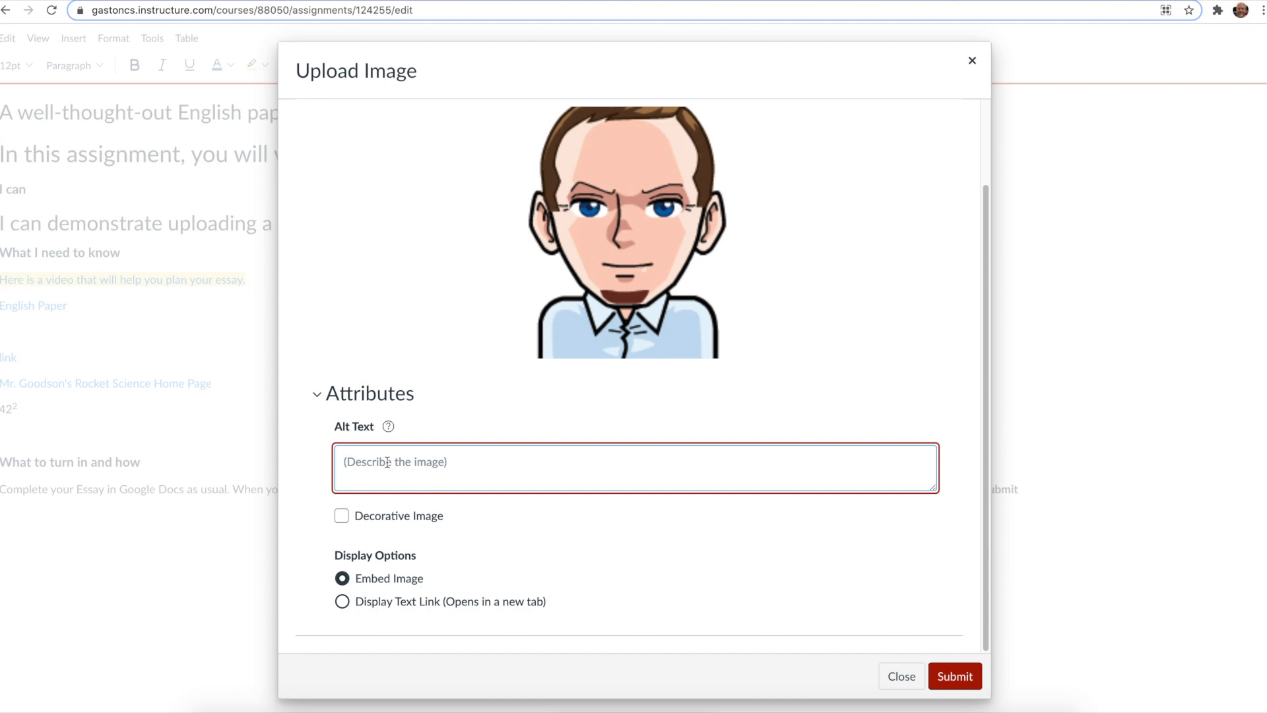
type("picture of Chris")
left_click(959, 680)
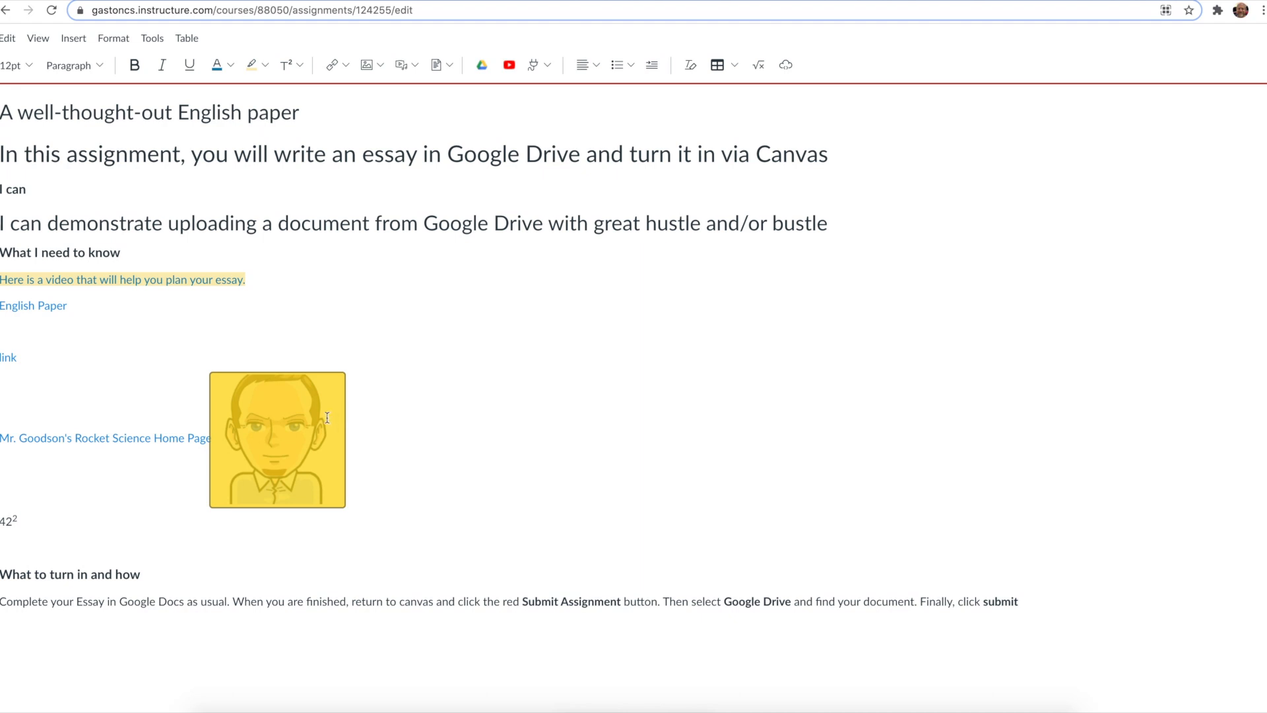
Step: Browse the course images and the user images available for insertion
left_click(382, 64)
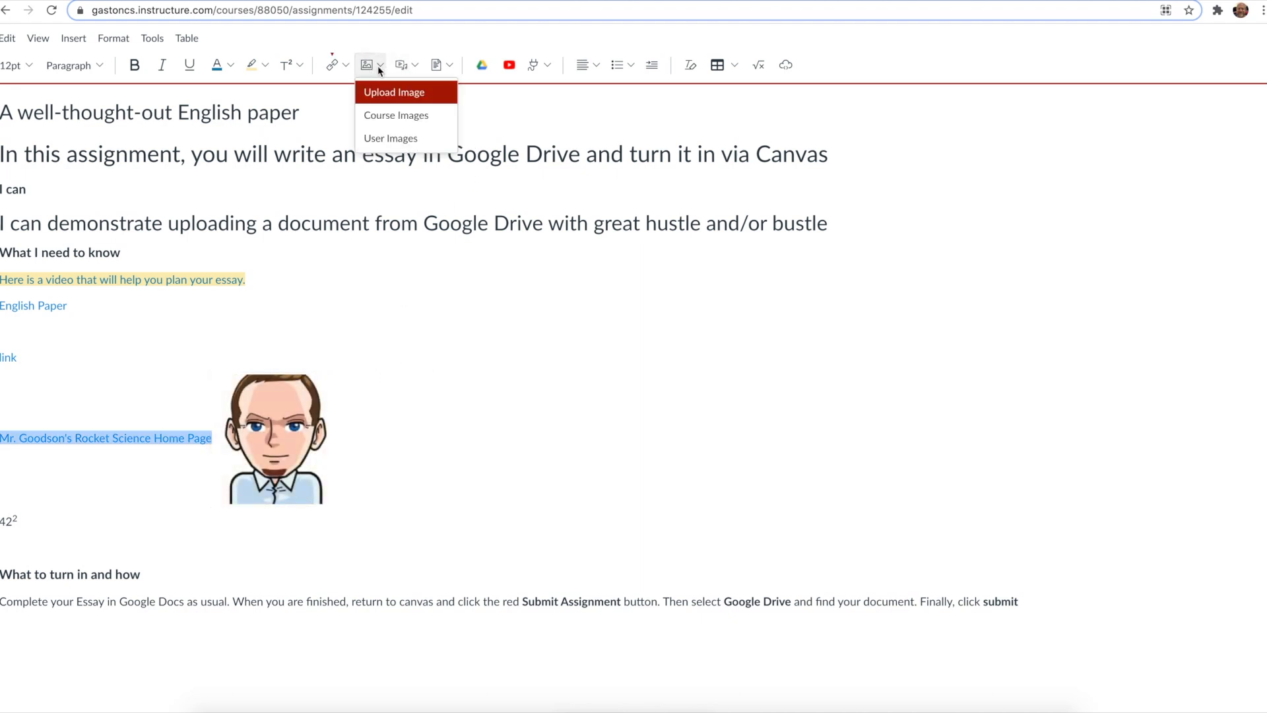
left_click(433, 126)
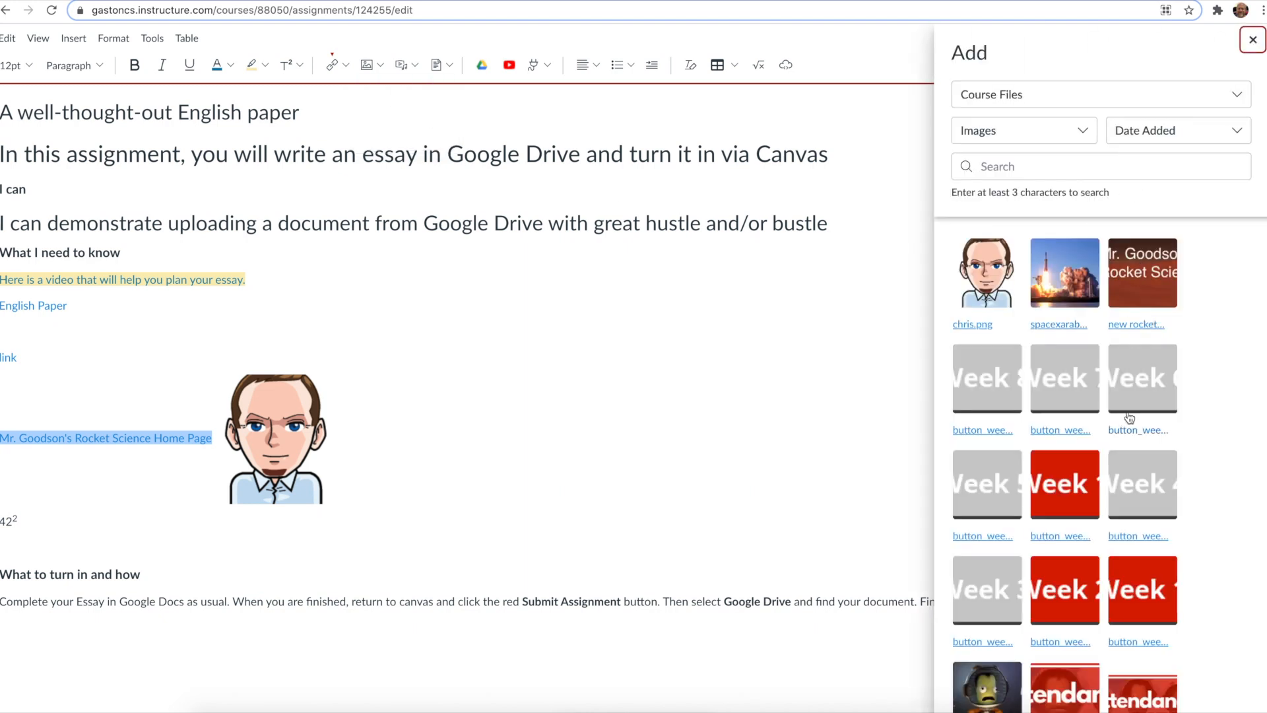
scroll(1129, 418, "down", 2)
scroll(1129, 418, "down", 5)
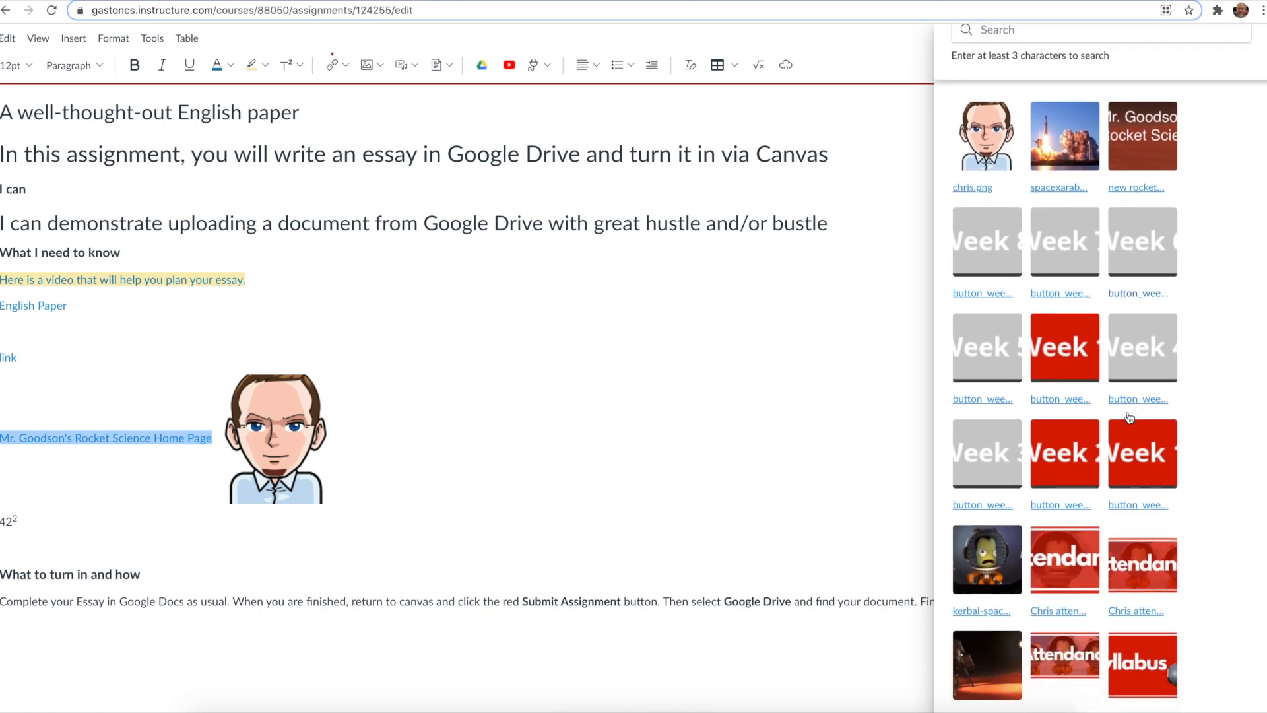
scroll(1130, 417, "up", 7)
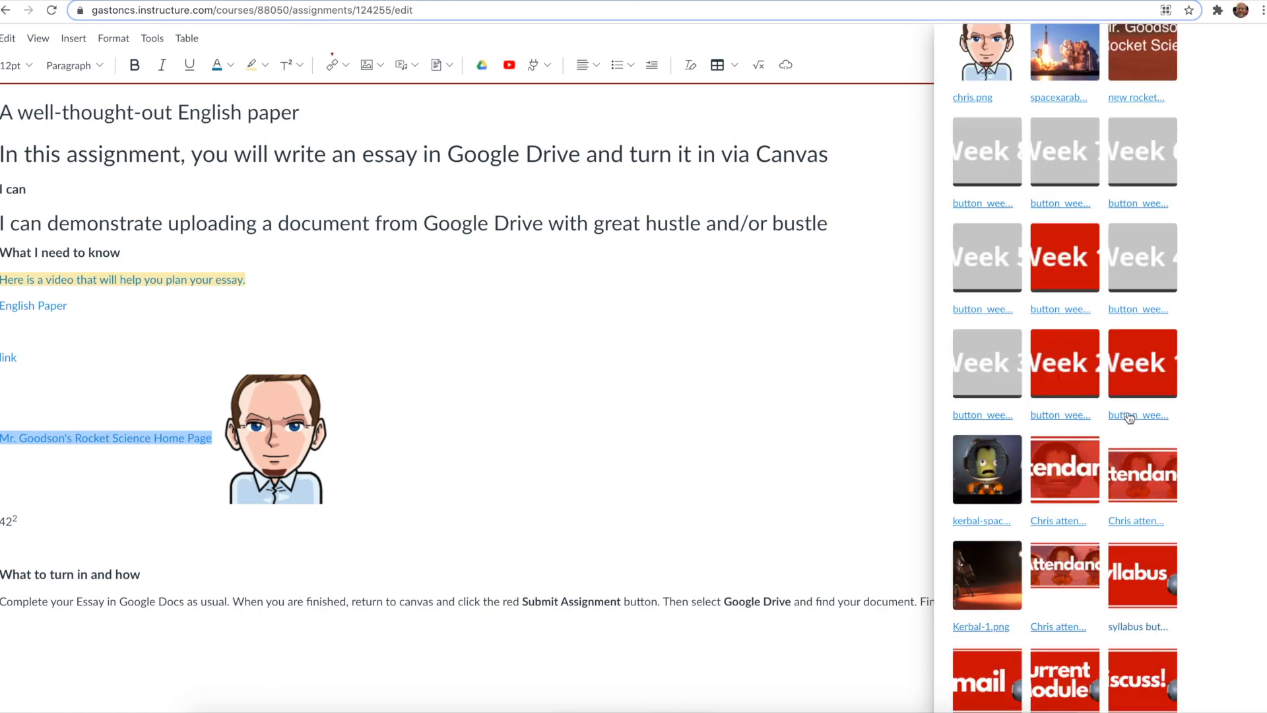
left_click(381, 66)
left_click(395, 140)
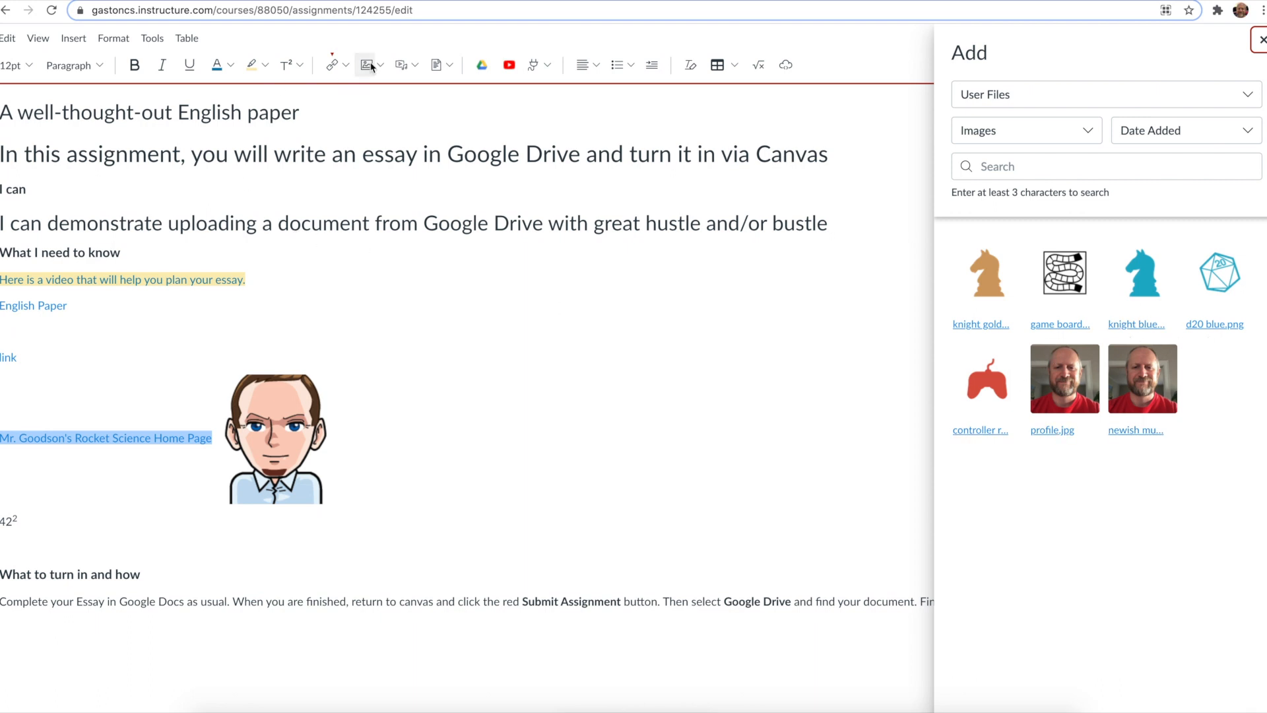
Step: Explore the Upload/Record Media dialog's recording and webcam options, then close it and the images panel
left_click(411, 66)
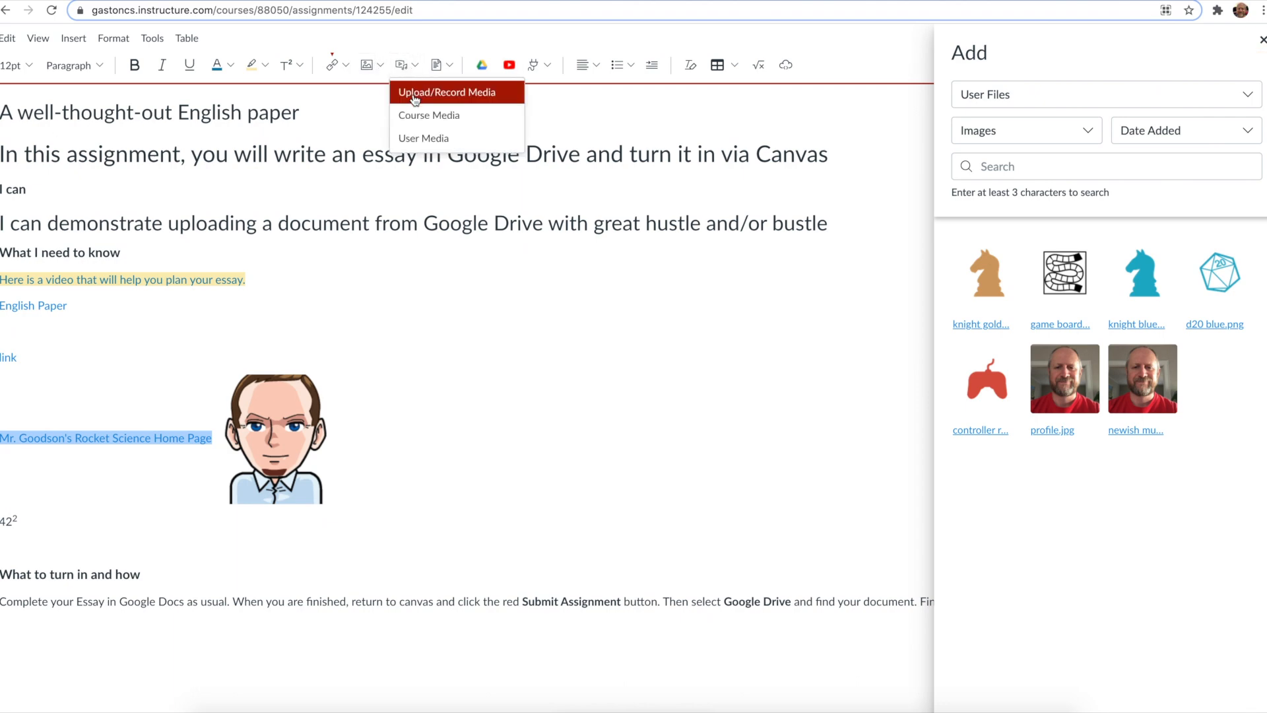
left_click(412, 90)
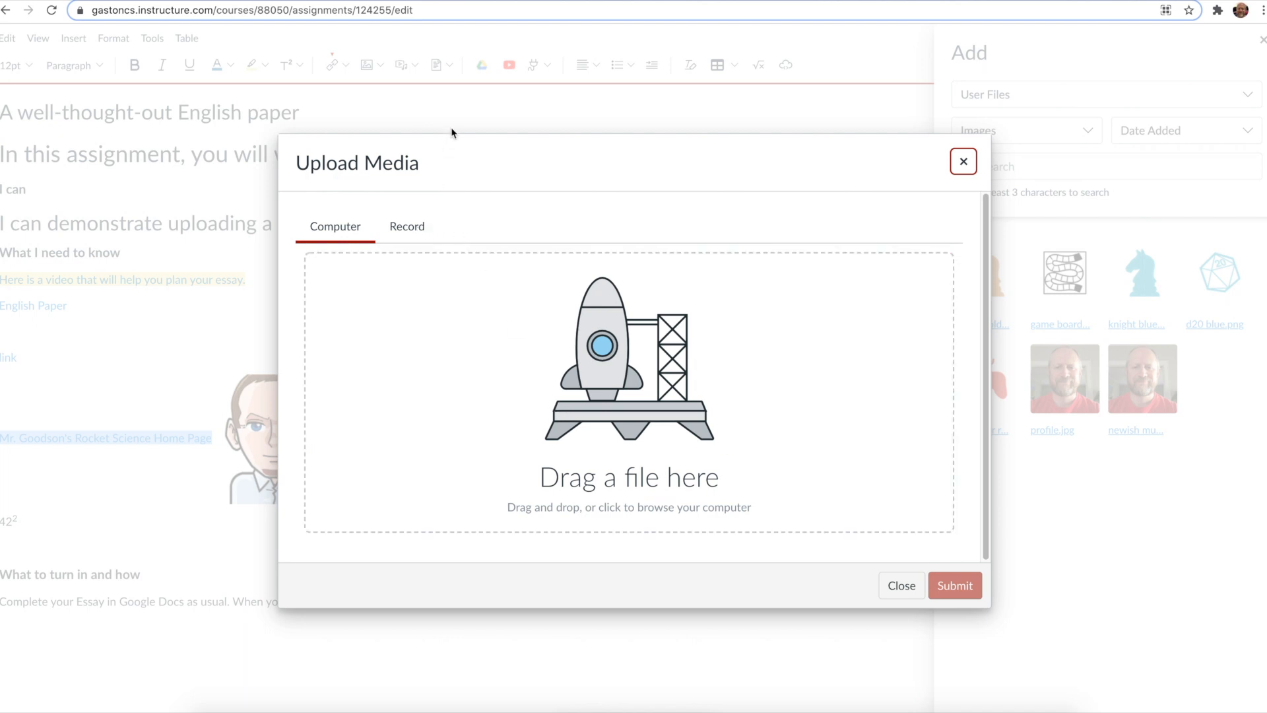
left_click(414, 238)
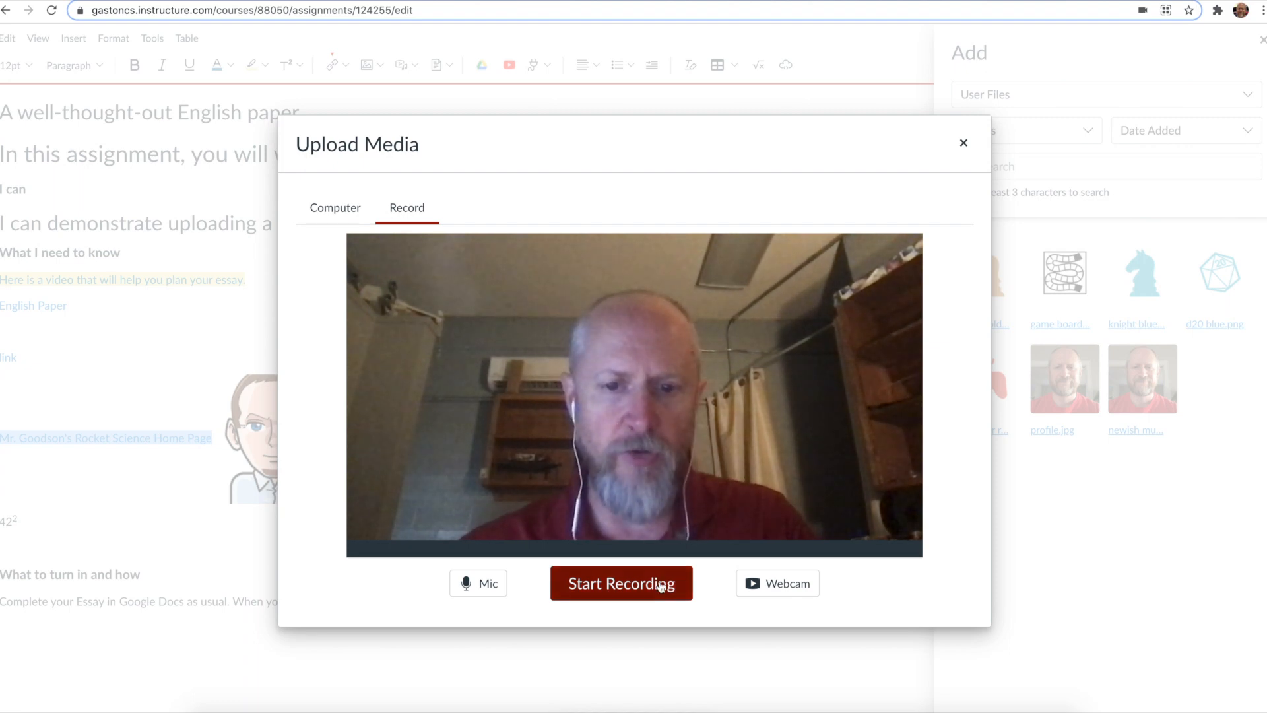
left_click(795, 588)
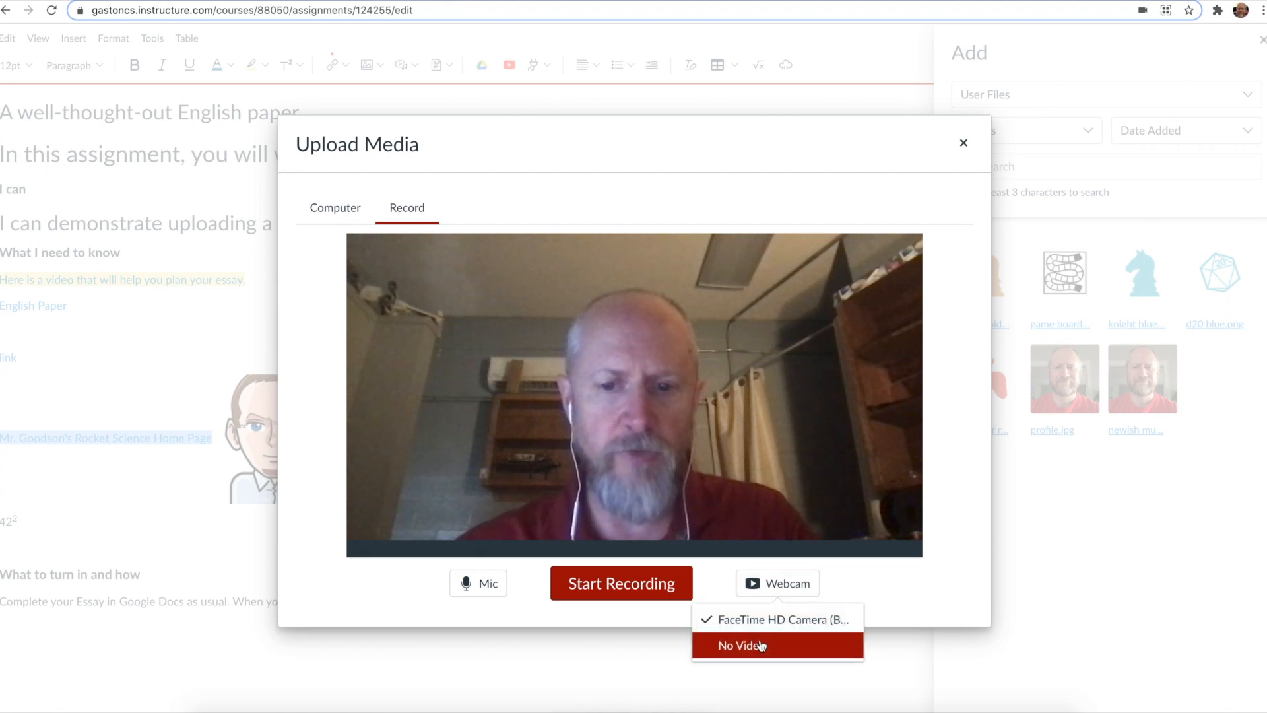
left_click(963, 144)
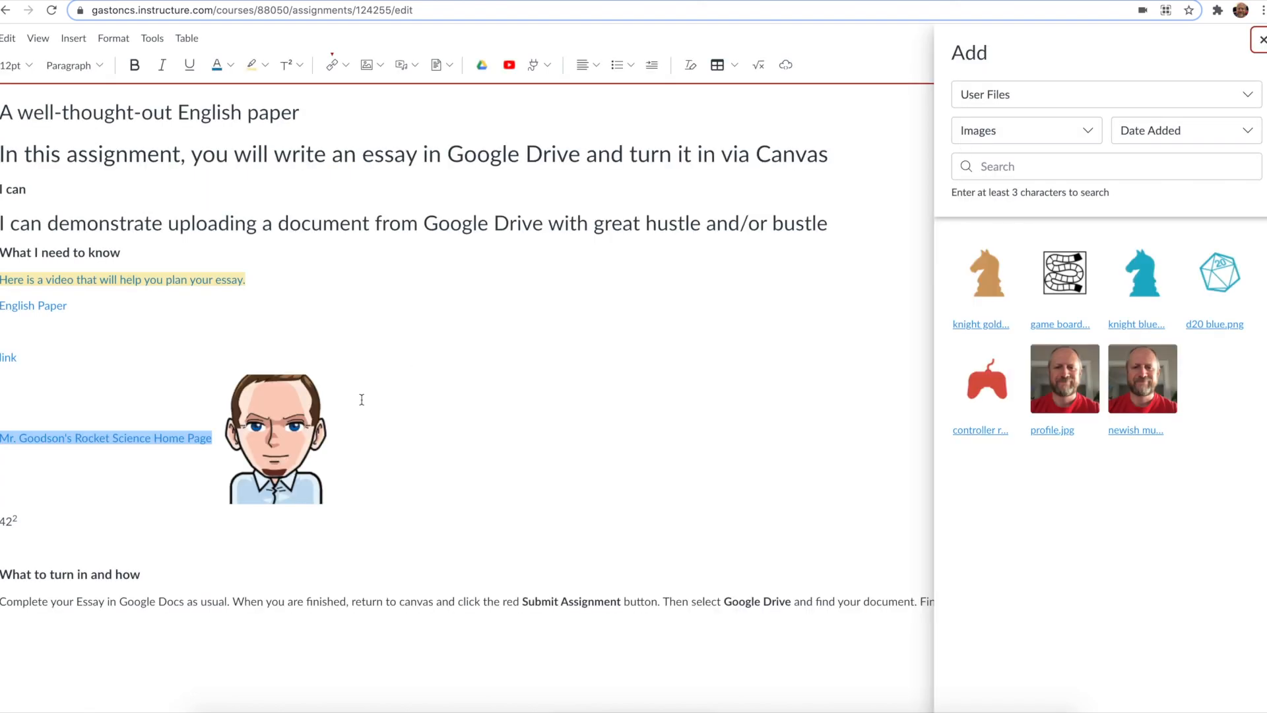
left_click(1261, 39)
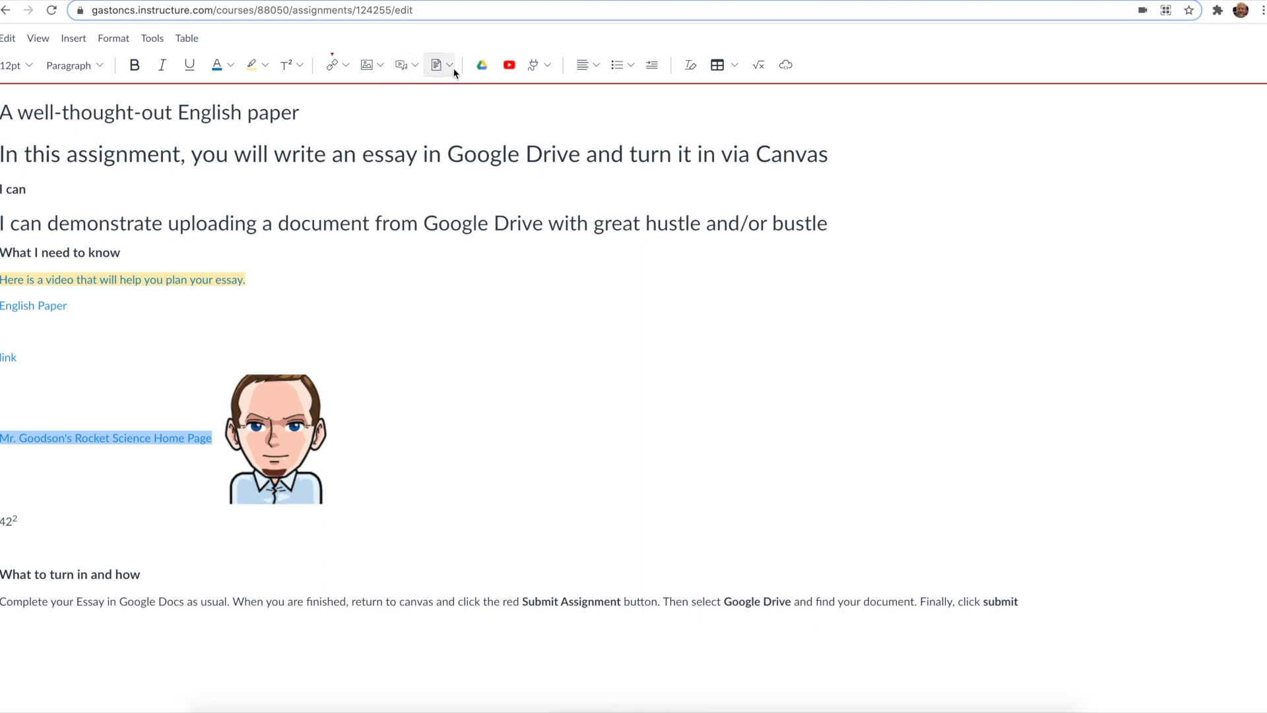
Step: Open the file upload dialog and the Google Drive file picker, then close both without inserting anything
left_click(436, 64)
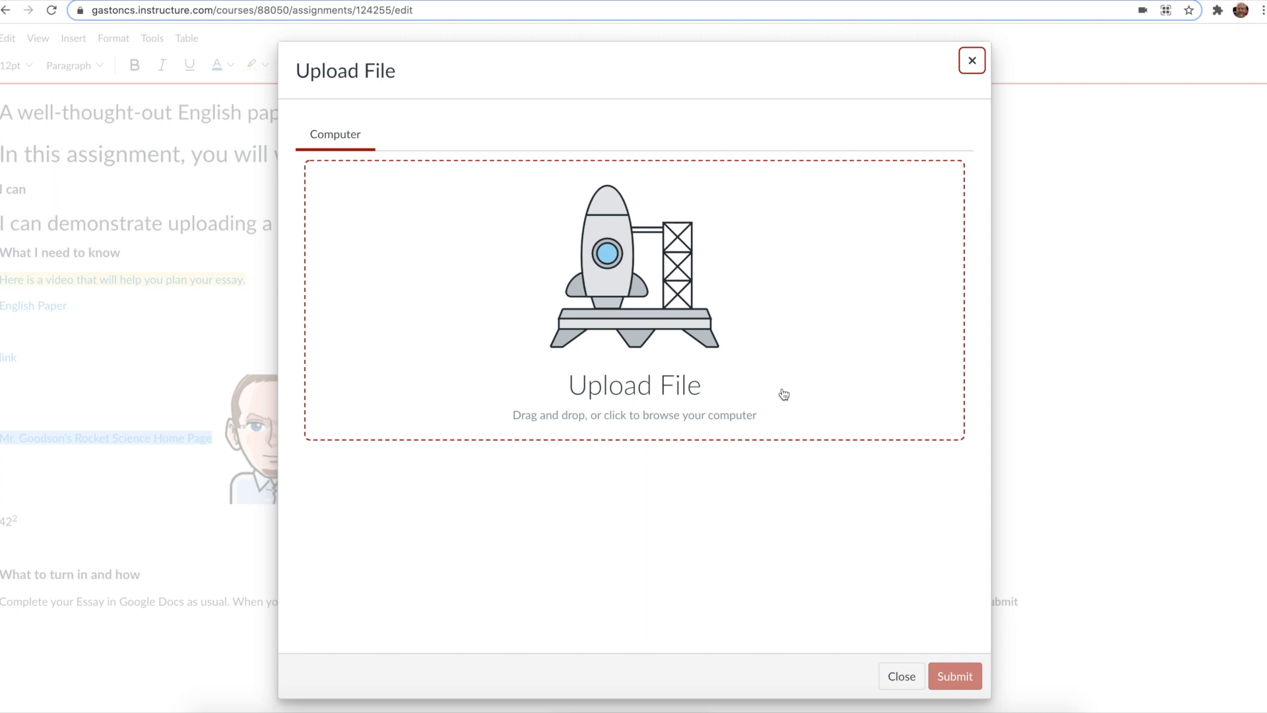
left_click(972, 60)
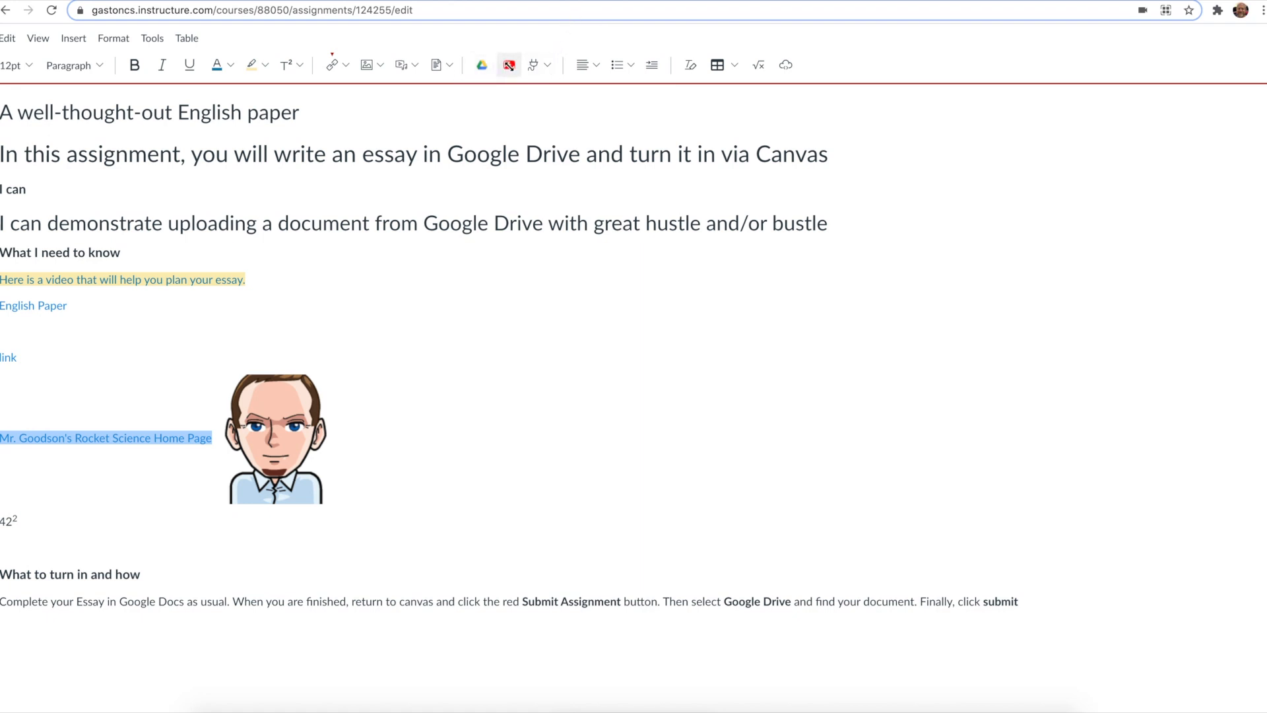
left_click(484, 67)
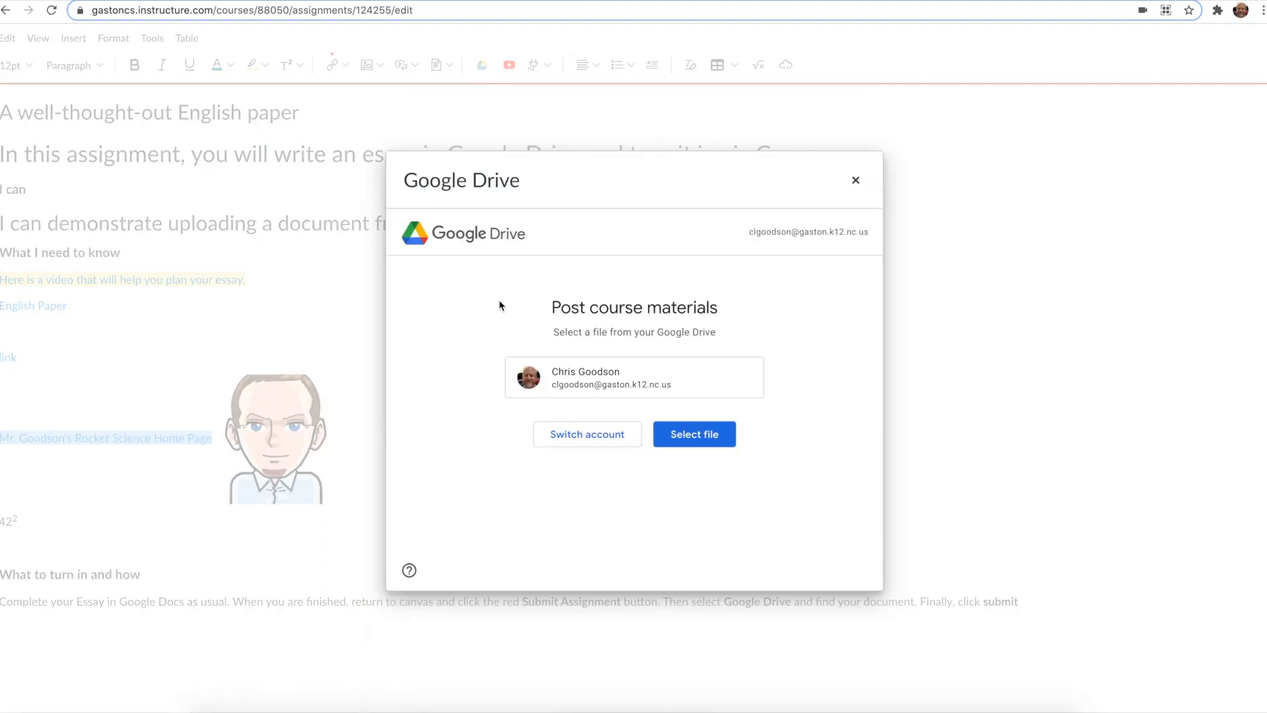
left_click(694, 434)
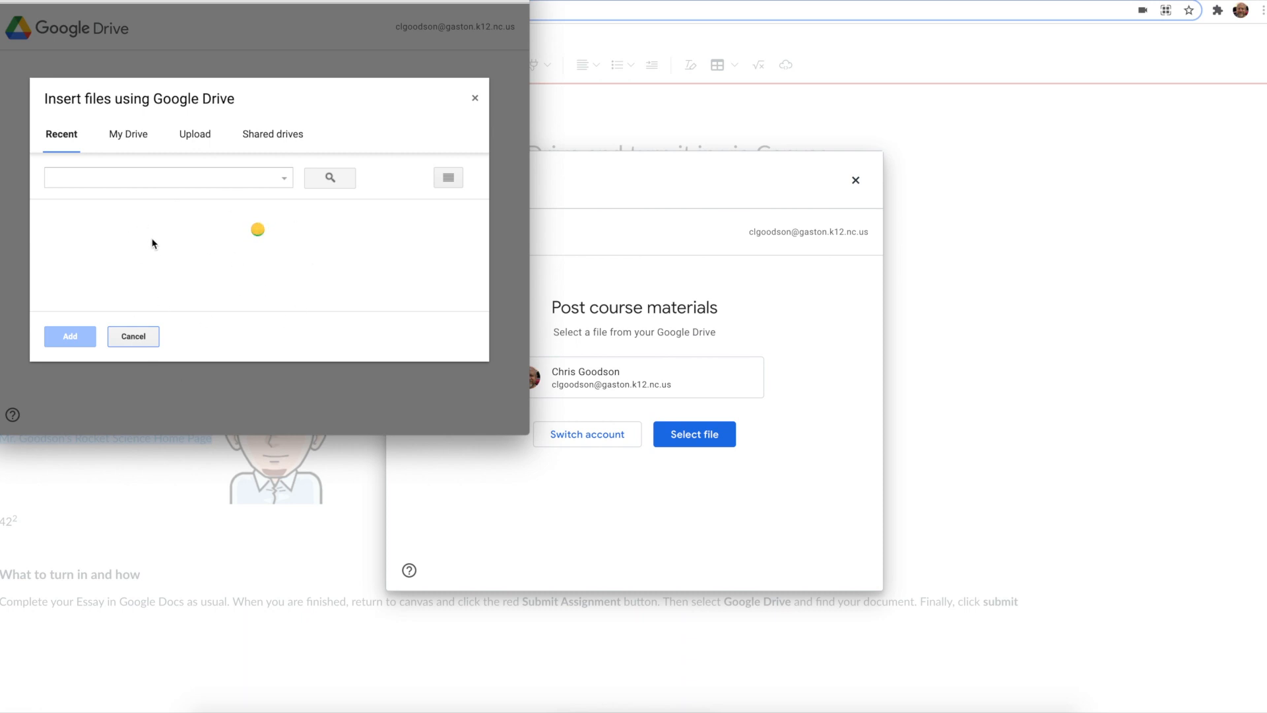
left_click(134, 337)
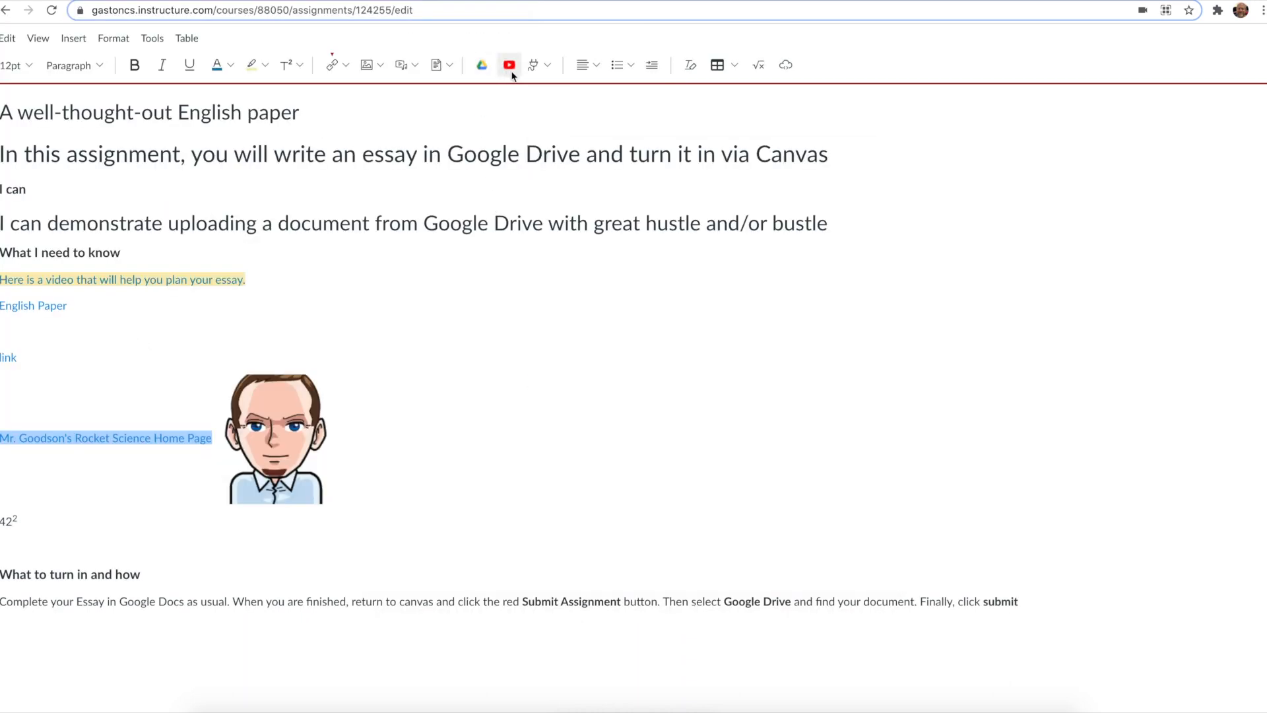
Step: Search the YouTube insertion tool for beowulf videos, then close it
left_click(511, 68)
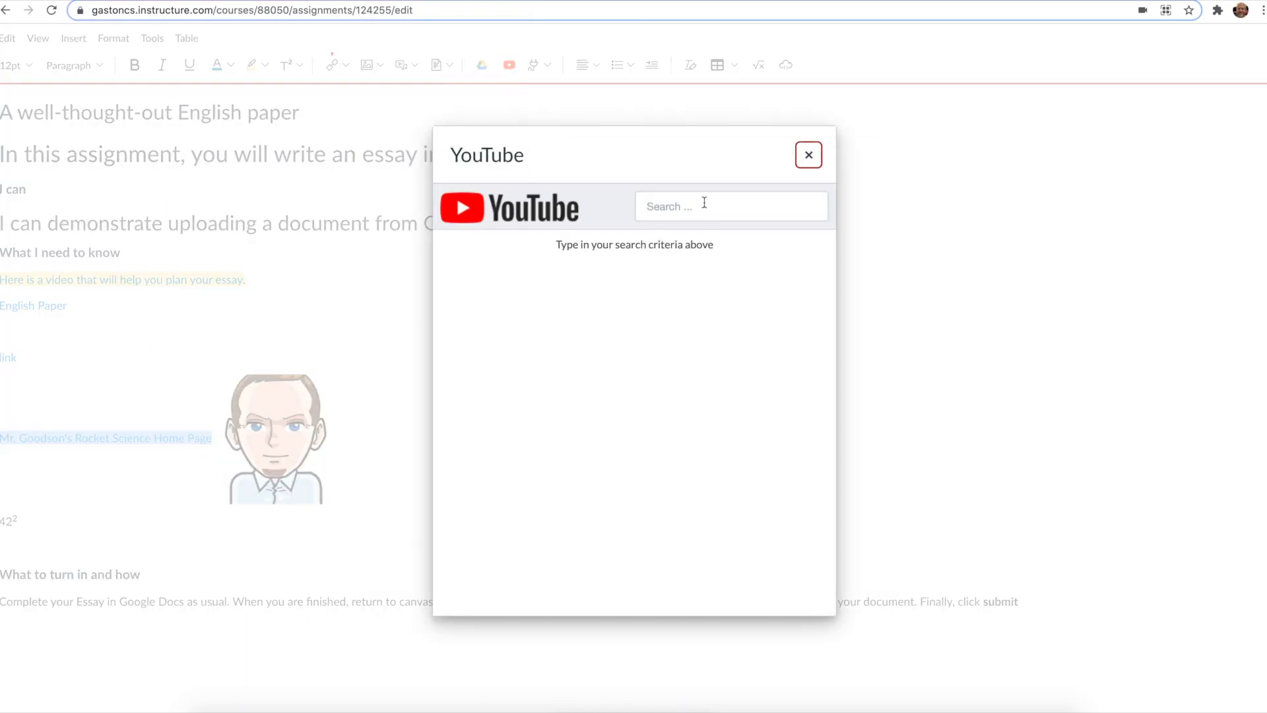
left_click(704, 202)
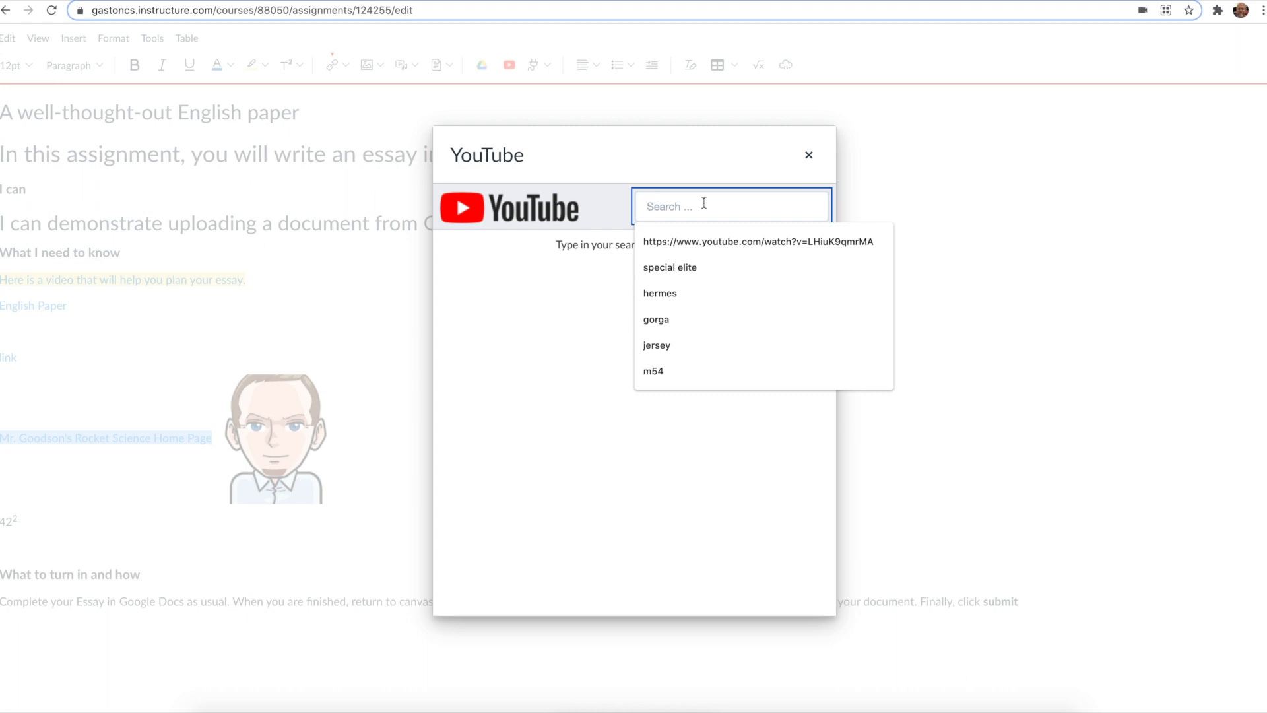
type("beo")
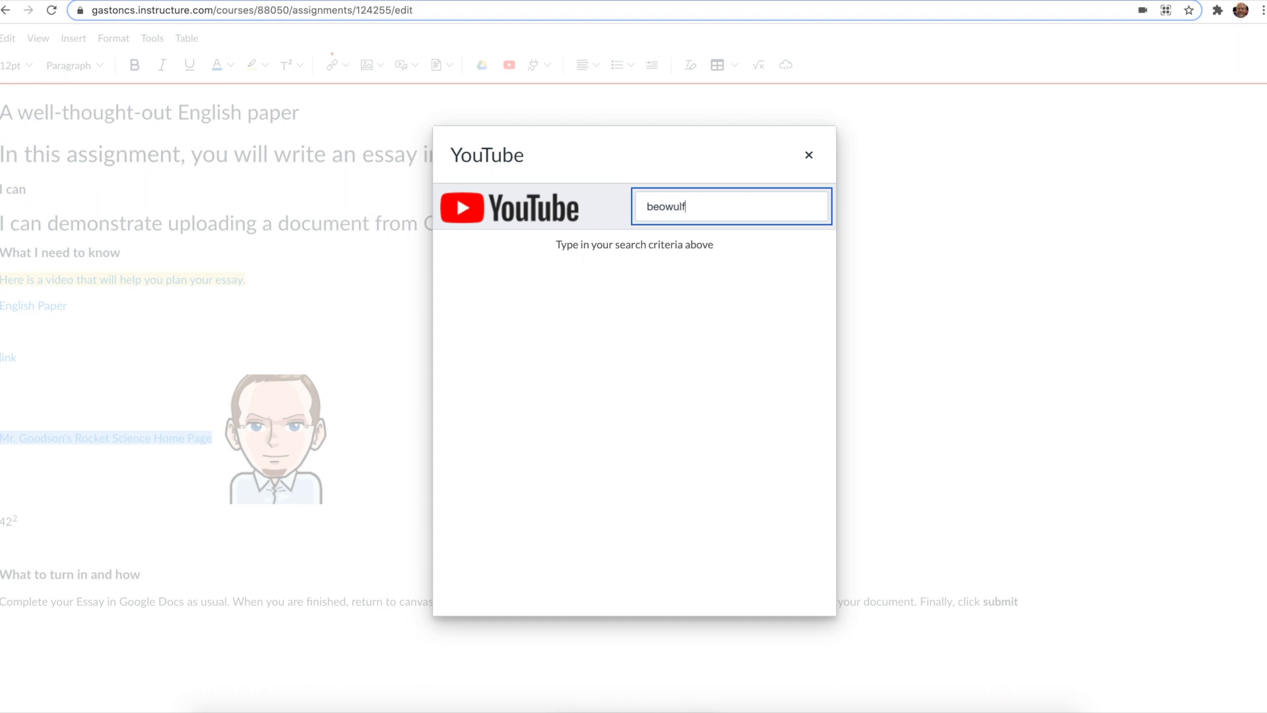
type("wulf")
key("Return")
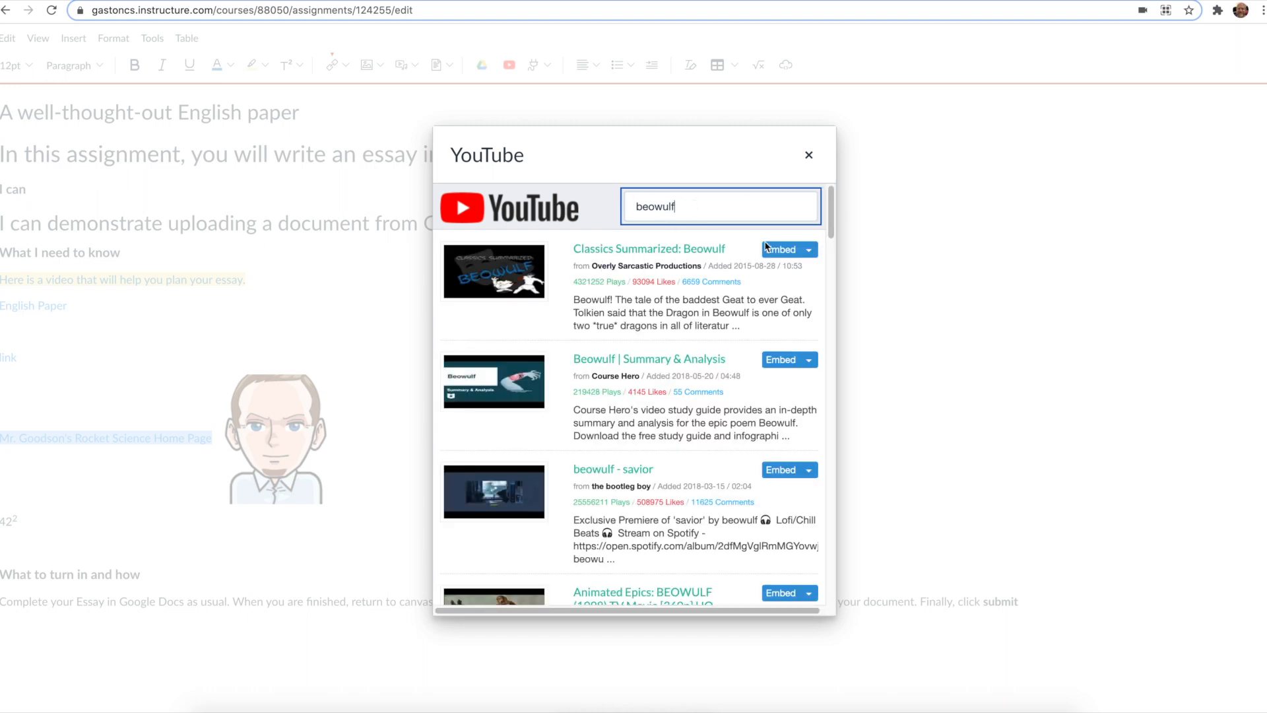
key("Escape")
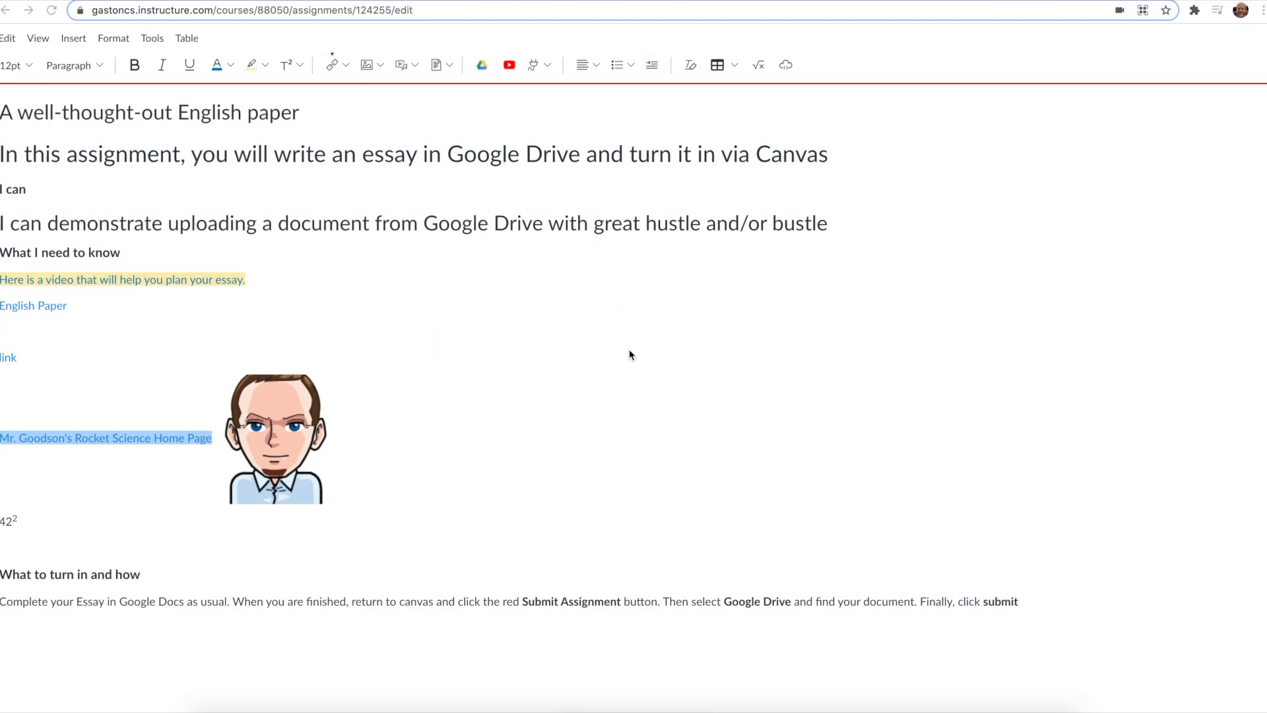
Step: Embed a YouTube video at small size by pasting its URL into the YouTube tool's search
left_click(509, 65)
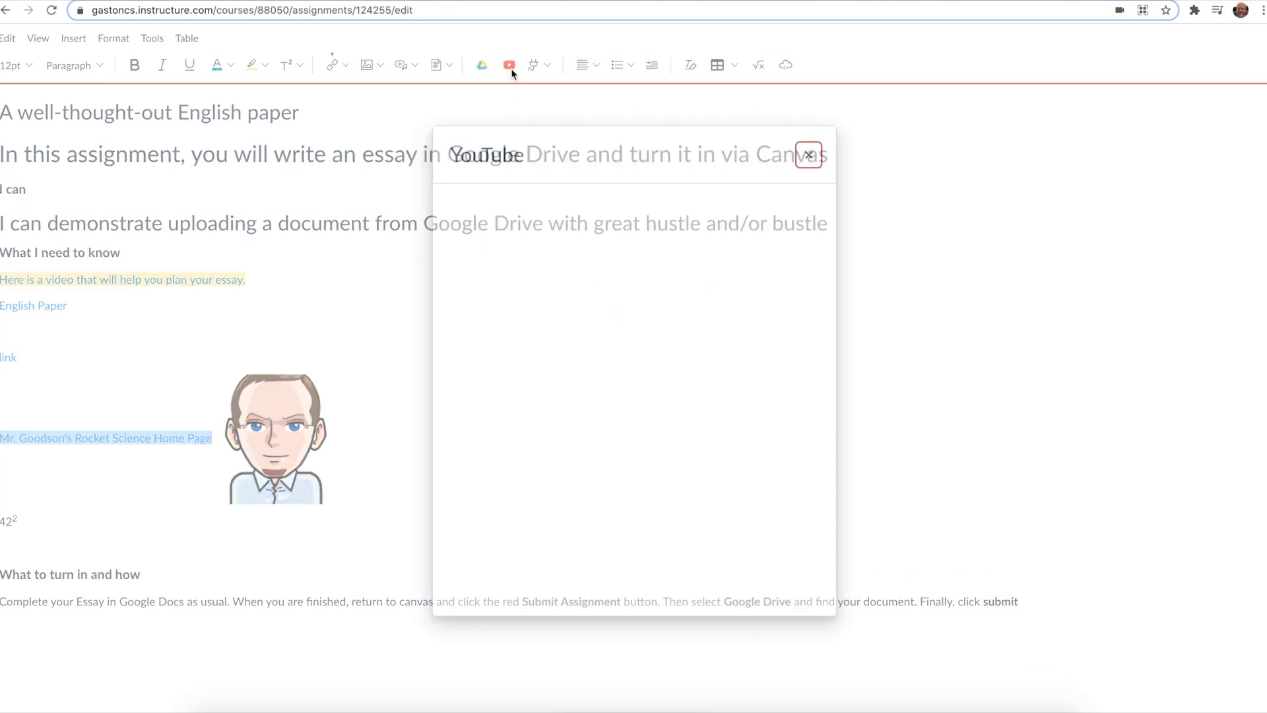
left_click(672, 214)
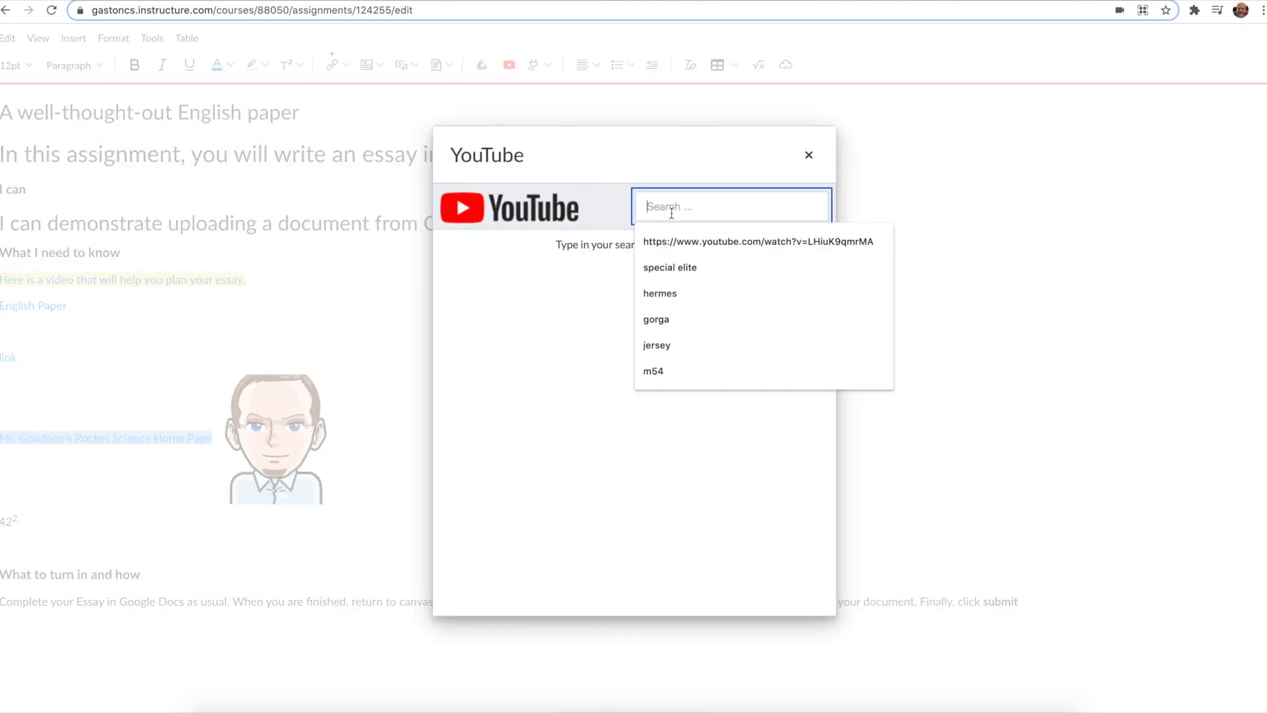
type("https://www.youtube.com/watch?v=qqAk9-00Z6o")
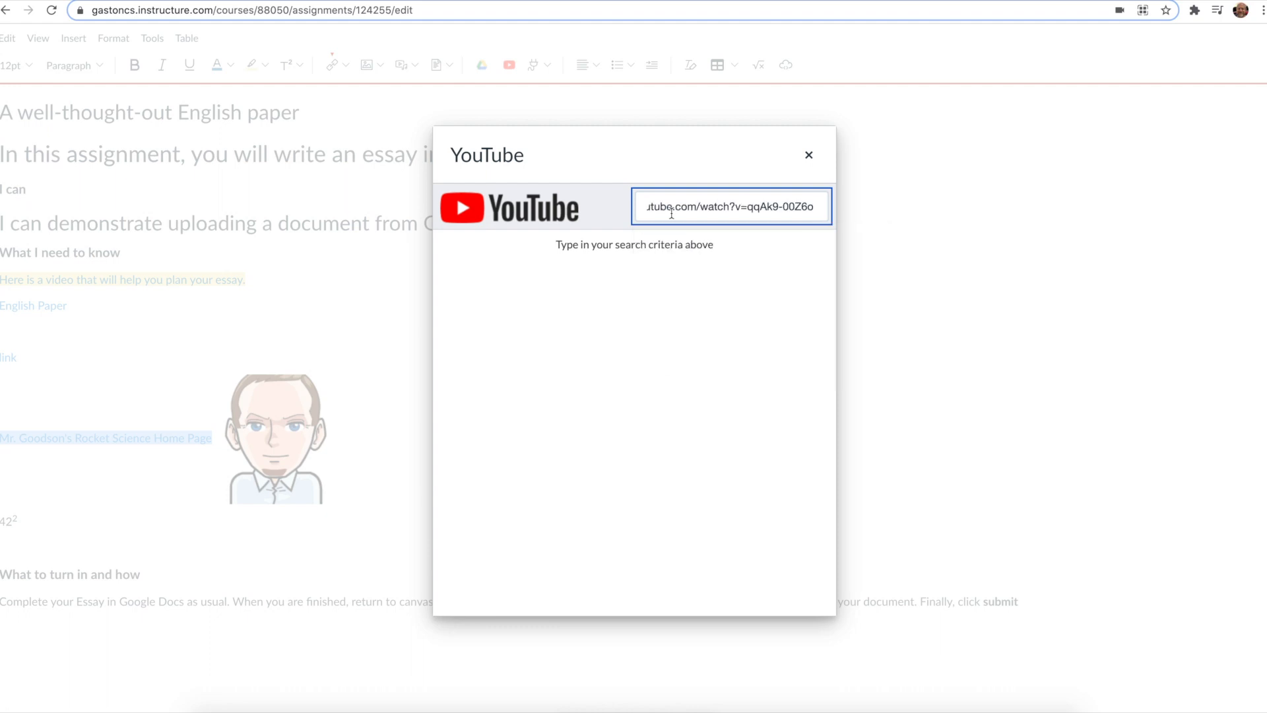
key("Return")
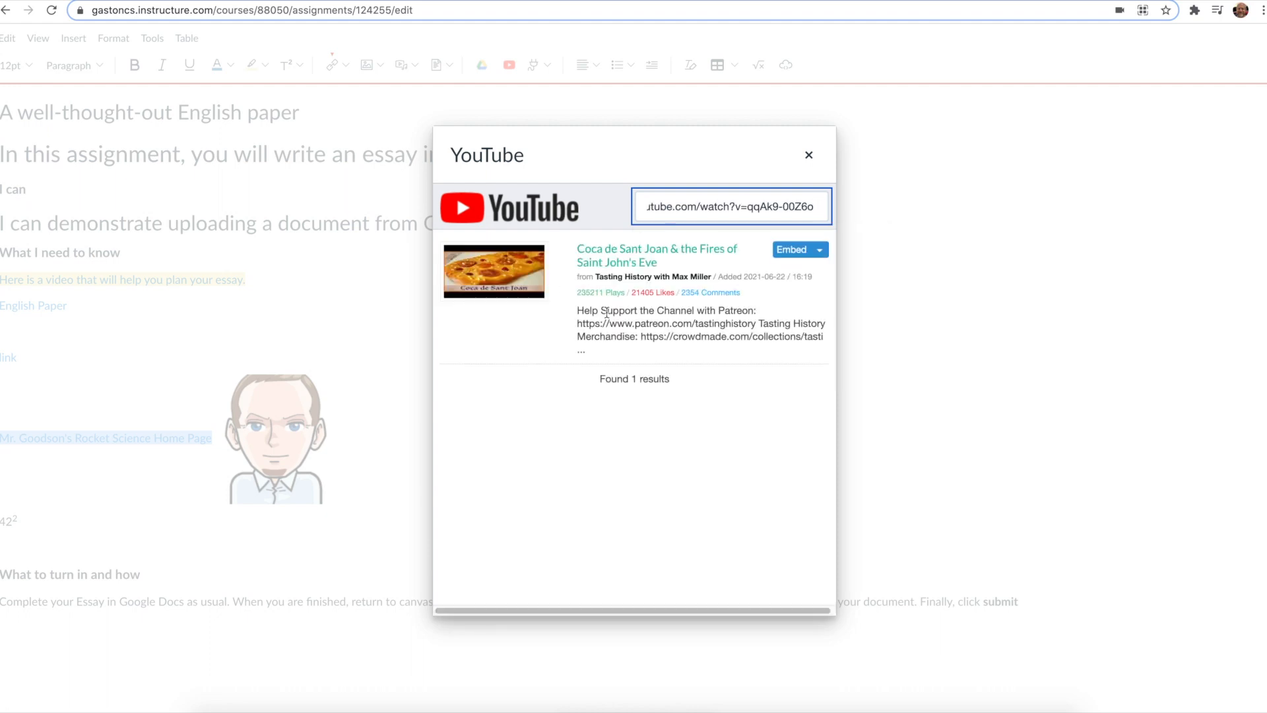
left_click(820, 251)
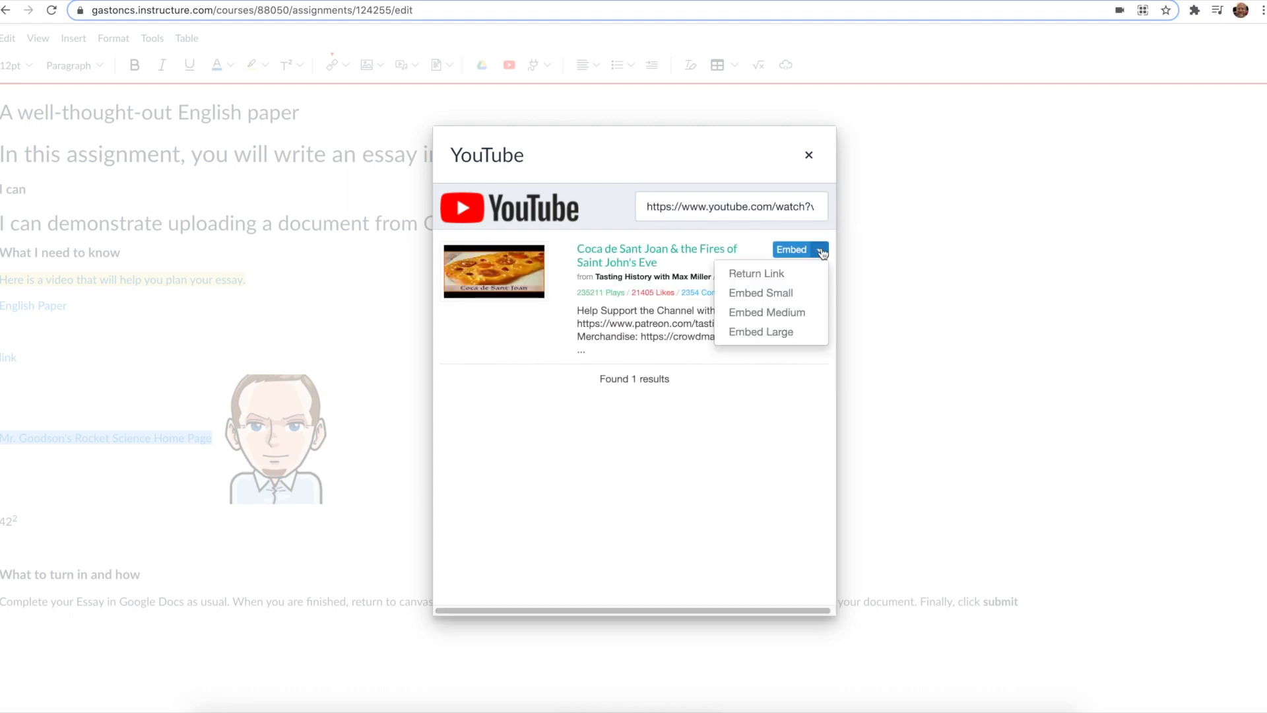
left_click(792, 294)
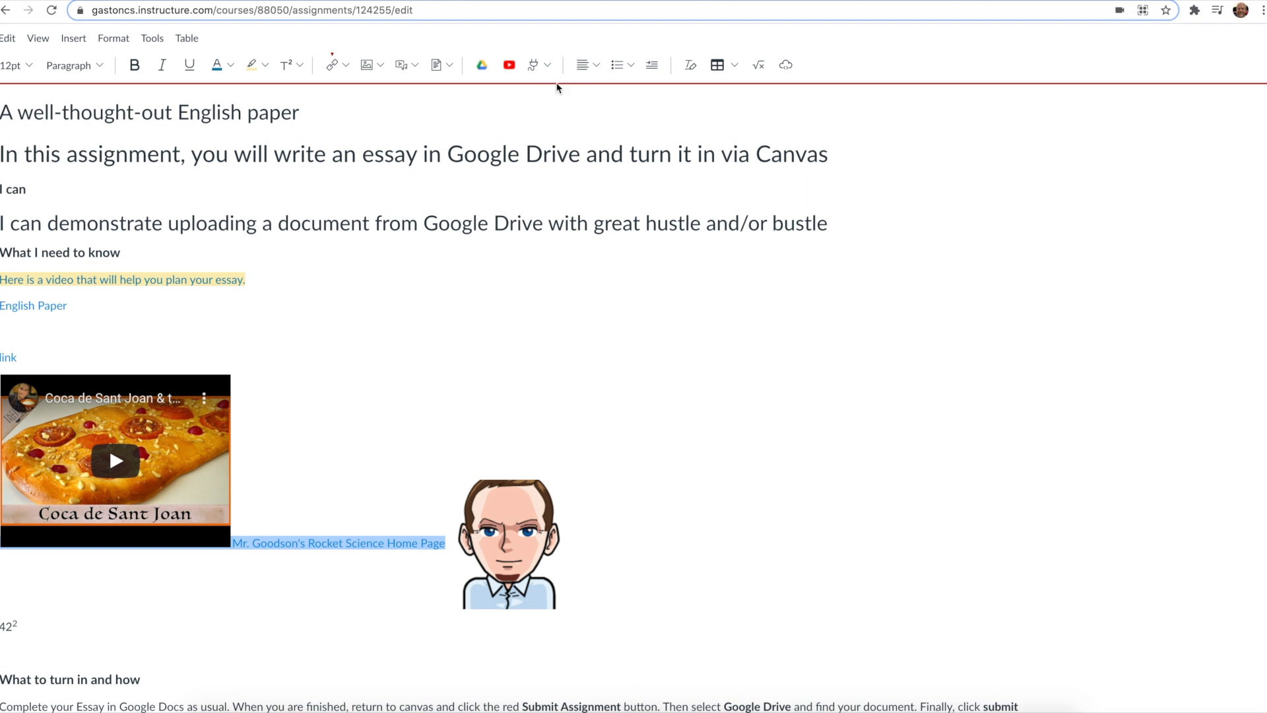
Step: Center the 'I can demonstrate uploading a document…' heading line
left_click(548, 65)
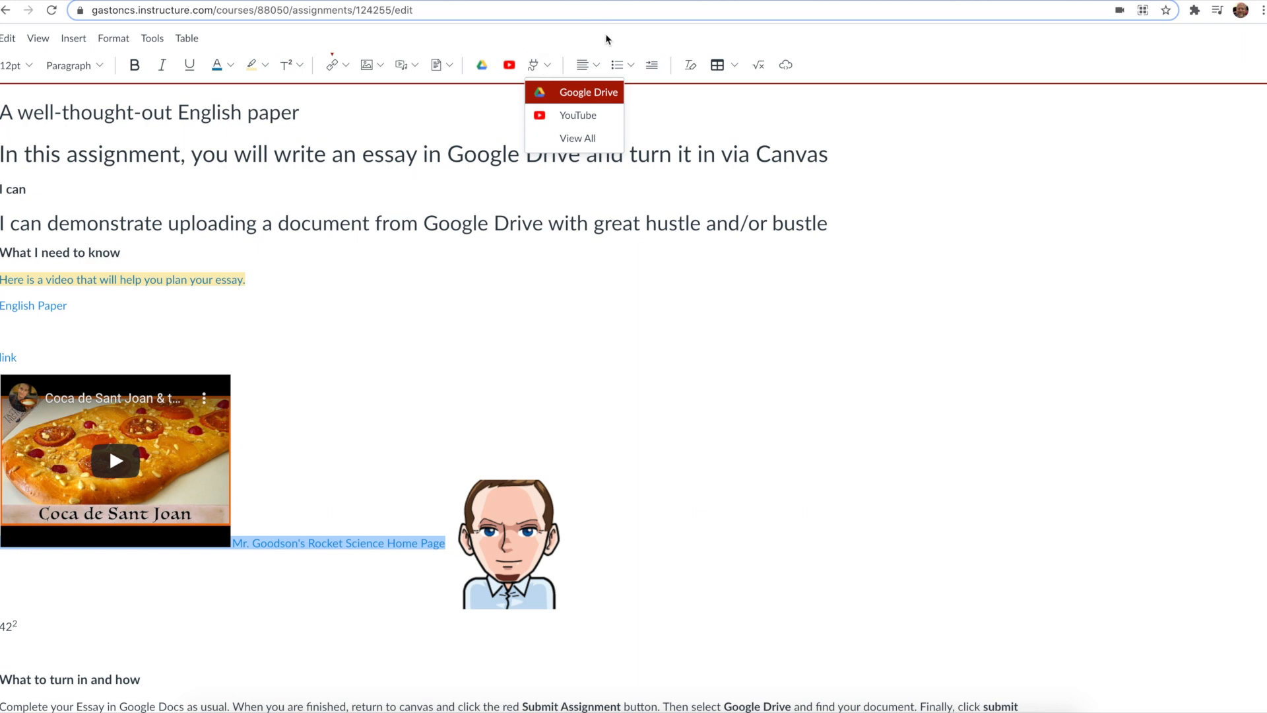
left_click(588, 53)
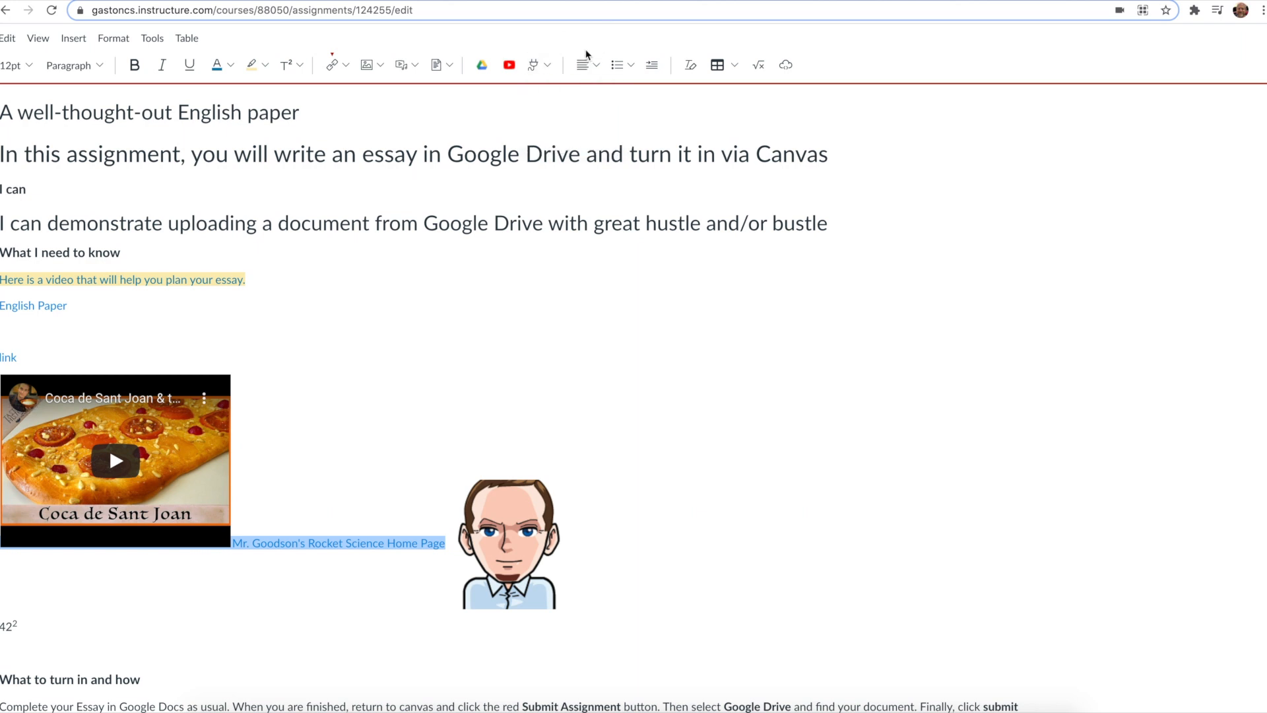
triple_click(316, 220)
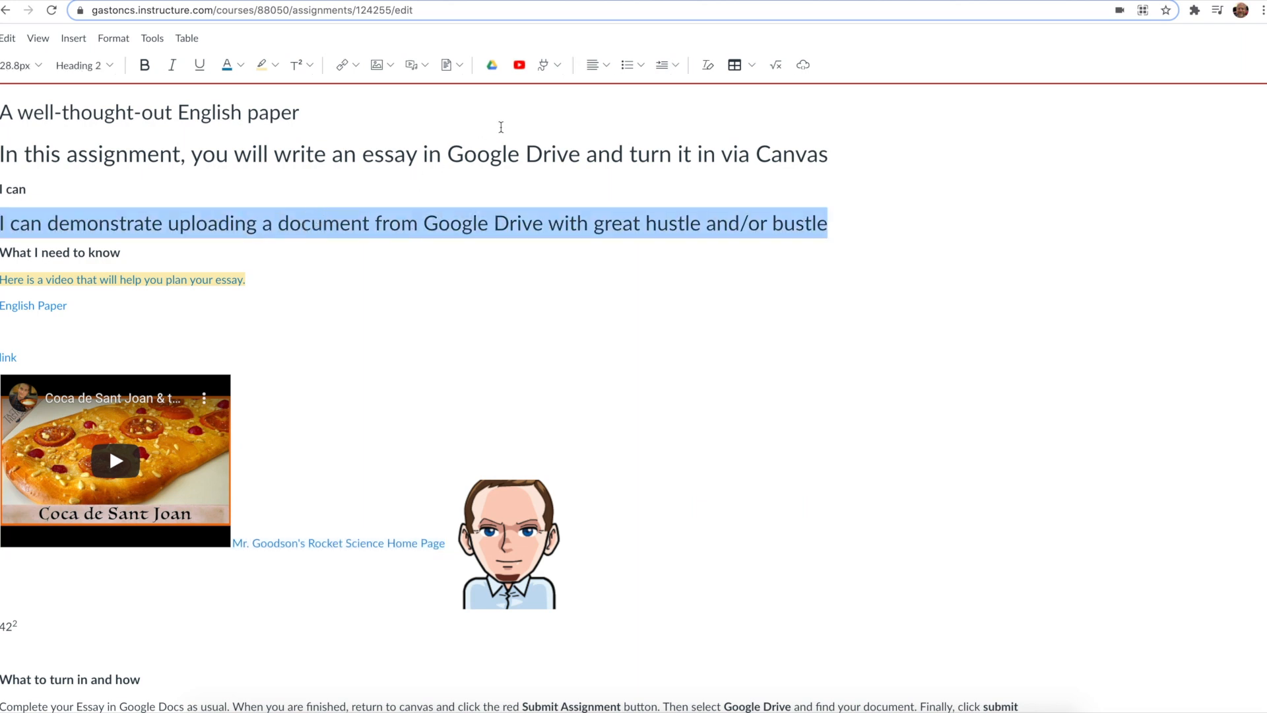
left_click(608, 67)
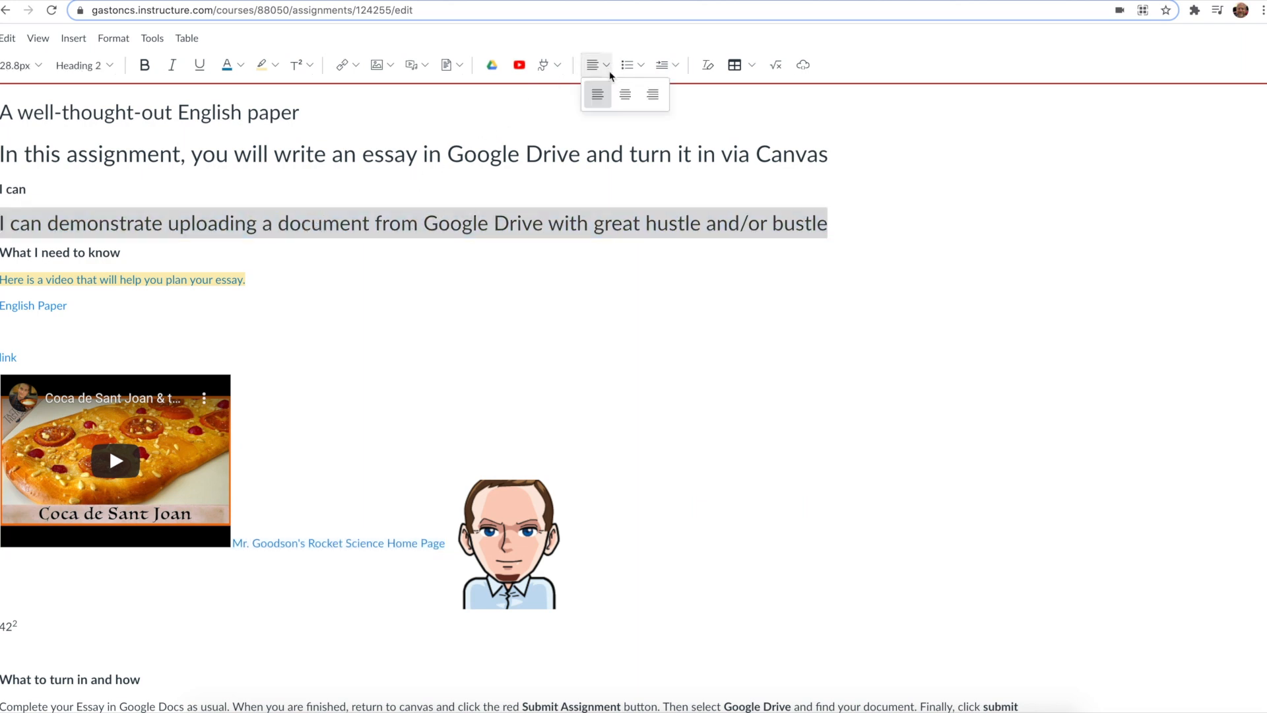
left_click(600, 95)
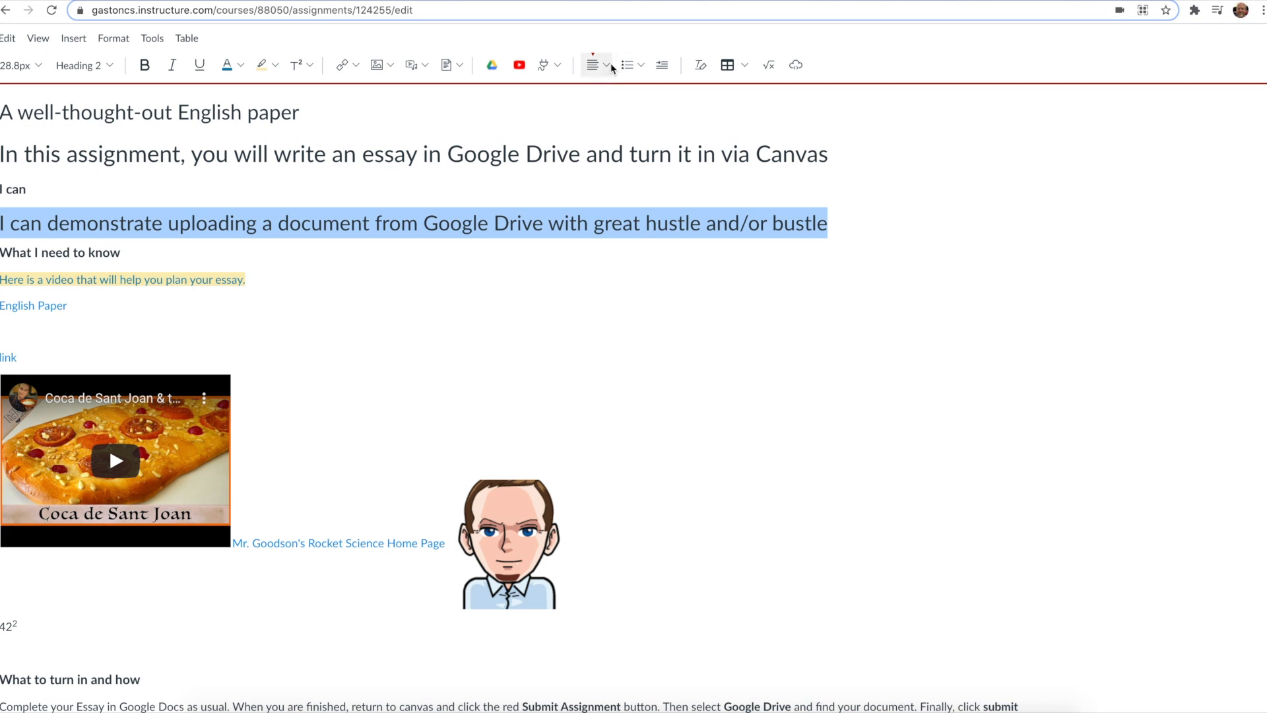
left_click(607, 65)
left_click(660, 93)
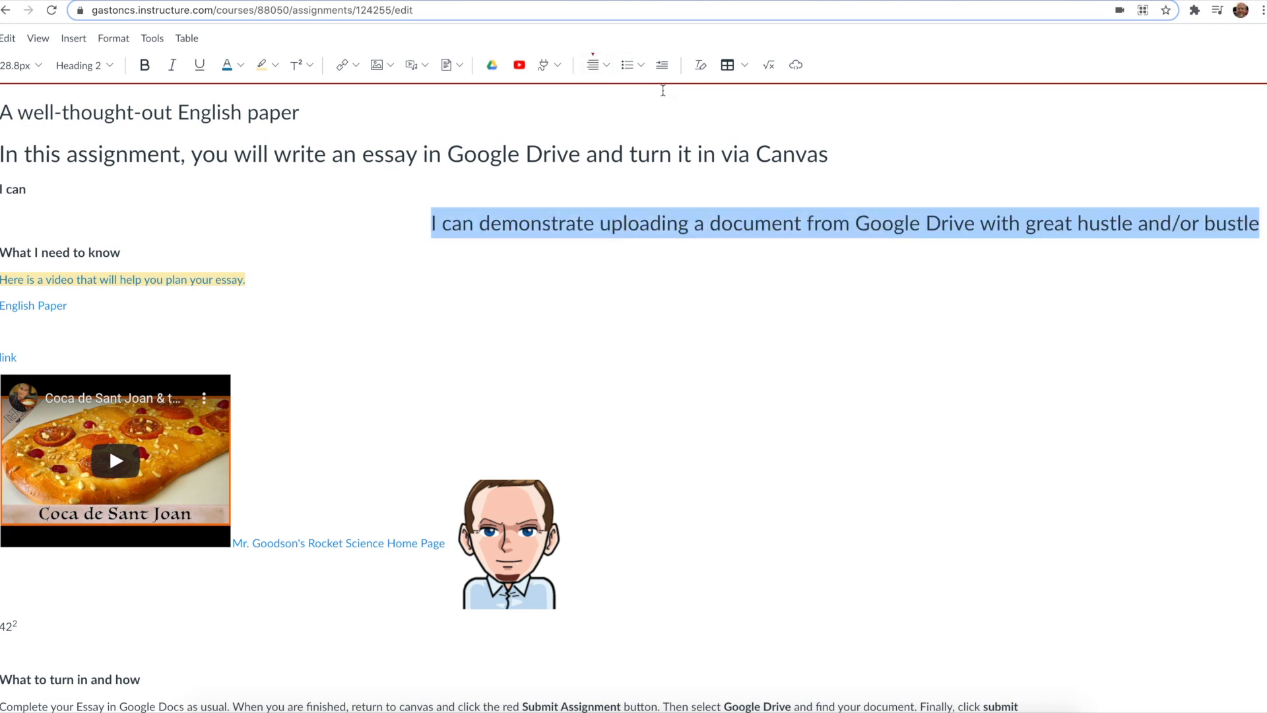
left_click(606, 64)
left_click(622, 96)
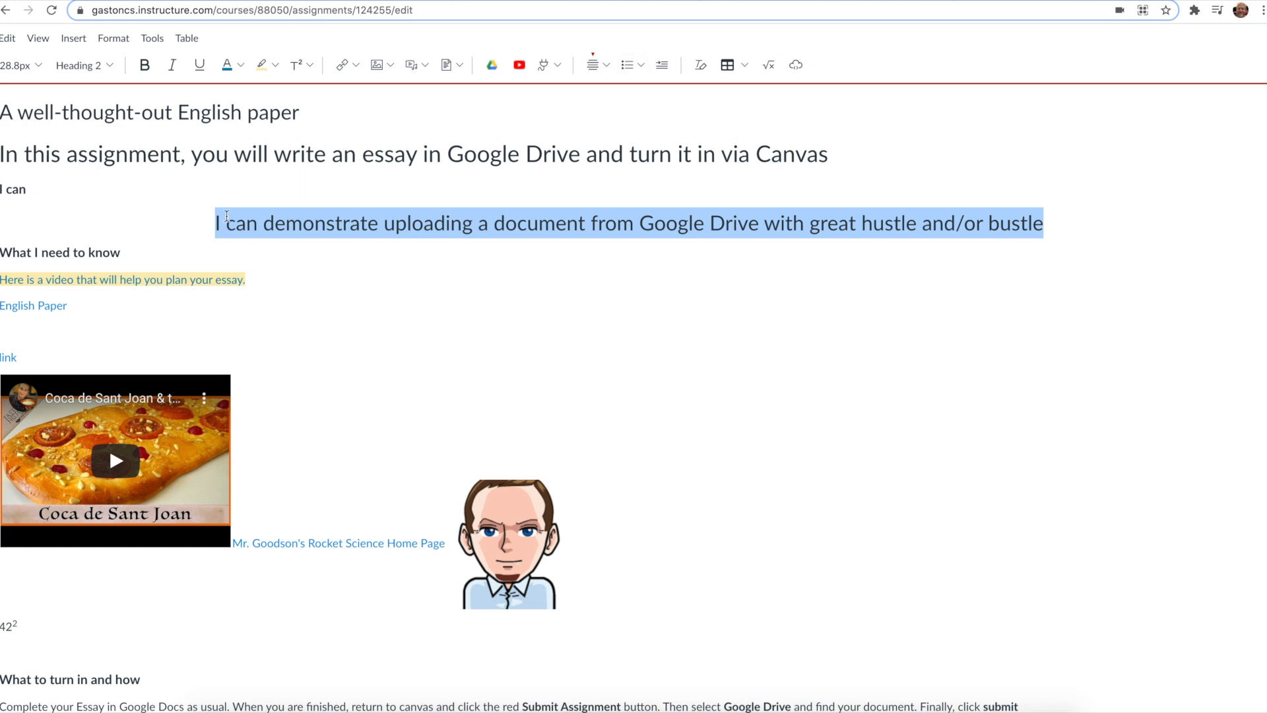
Step: Break the centered line after 'uploading a d' and make the lines through 'What I need to know' a bulleted list
left_click(506, 223)
key("Return")
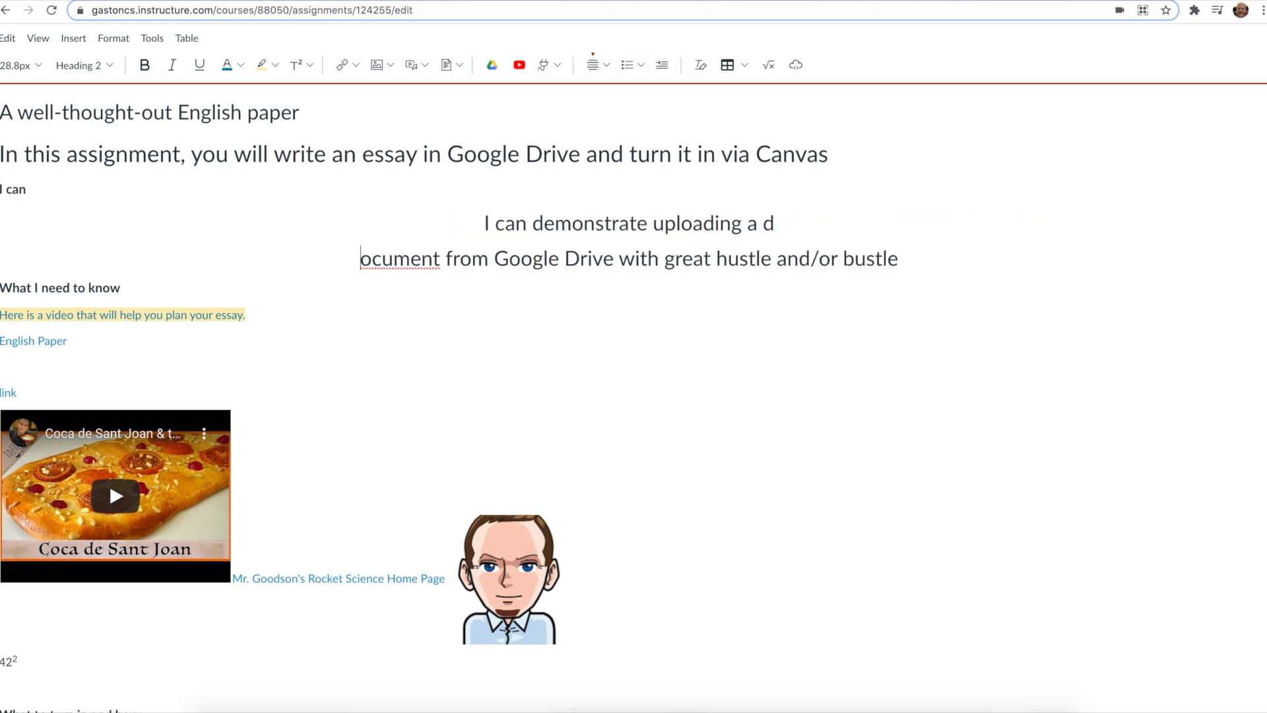
left_click_drag(473, 221, 891, 274)
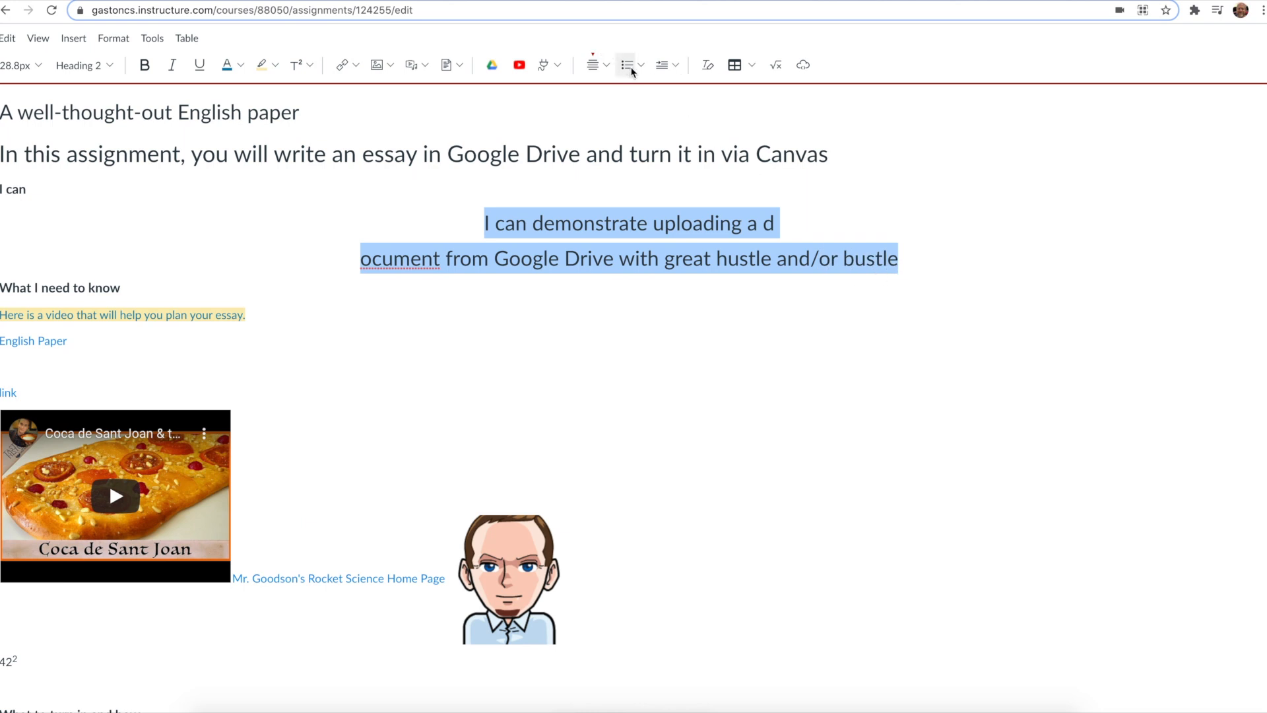
left_click(630, 67)
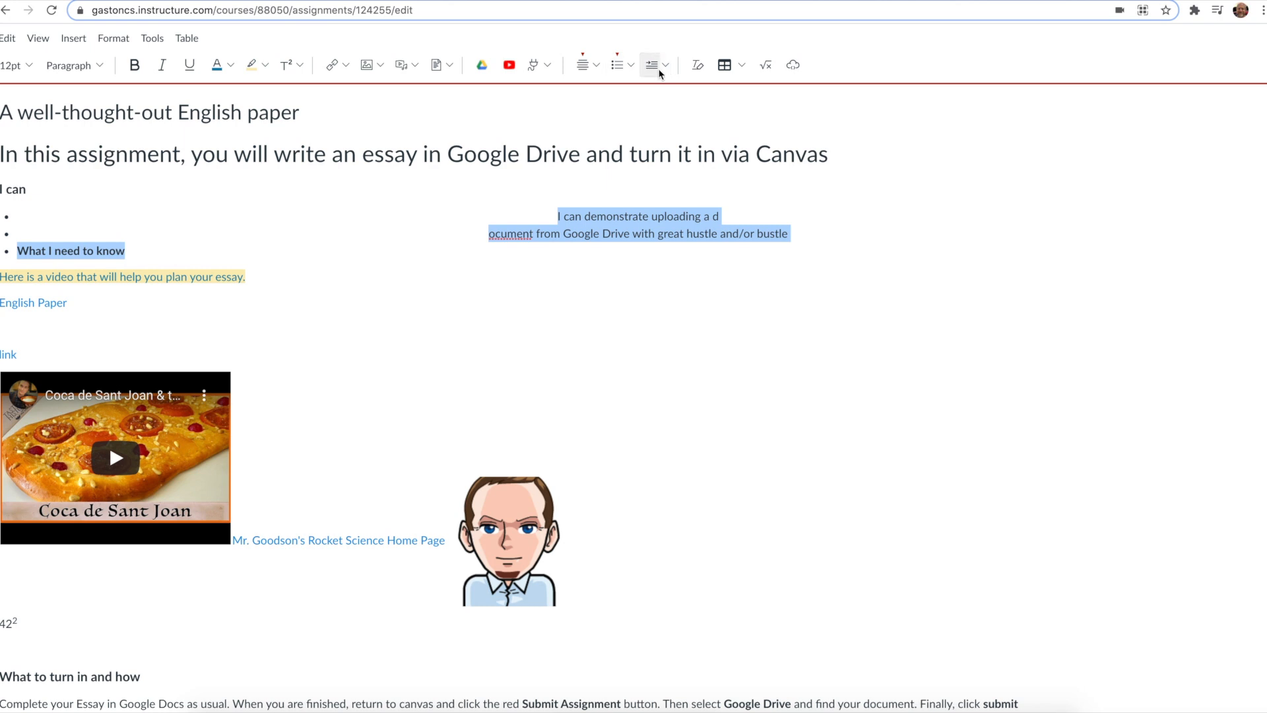
Step: Left-align the list and switch its three items to a numbered list
left_click(598, 66)
left_click(586, 93)
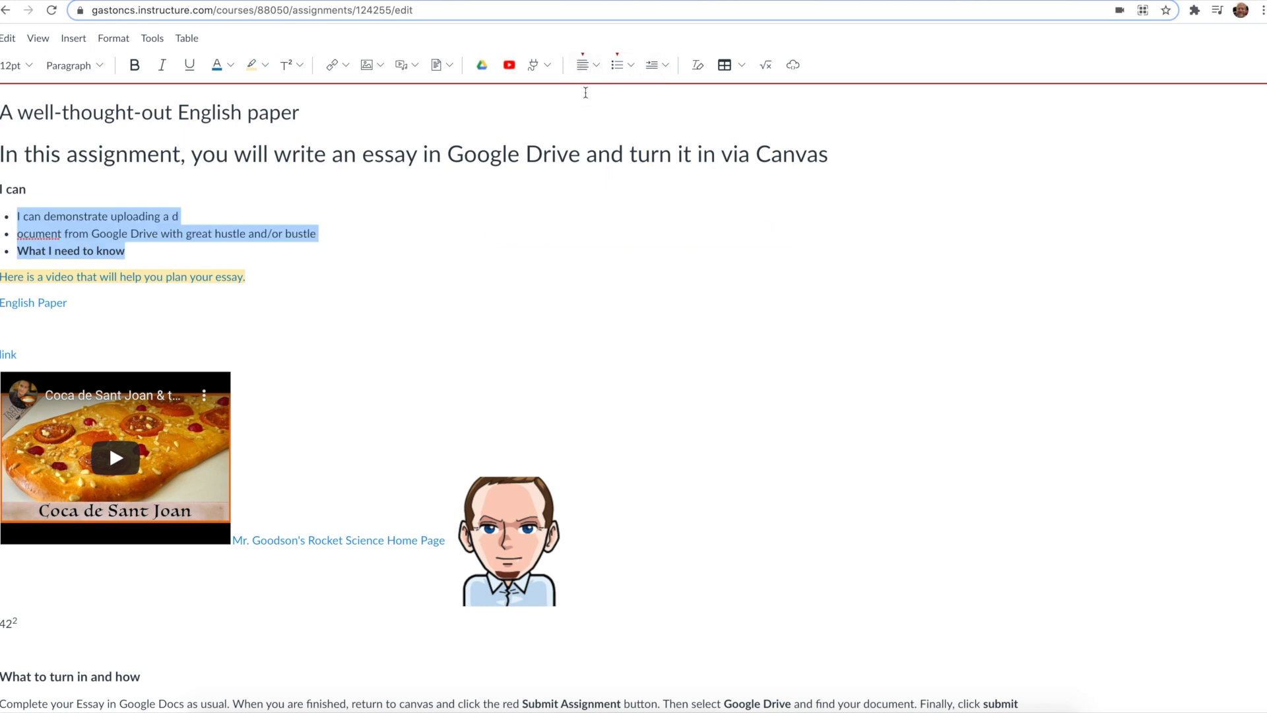
left_click(126, 254)
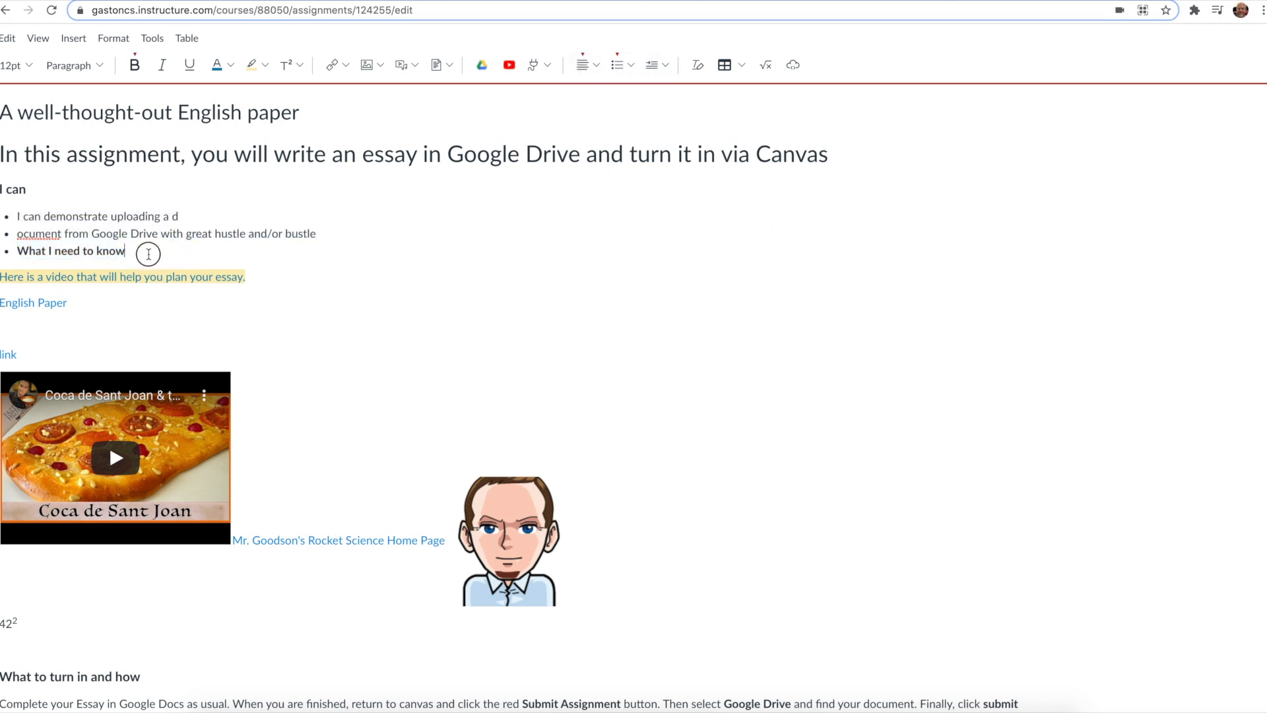
left_click_drag(149, 253, 1, 216)
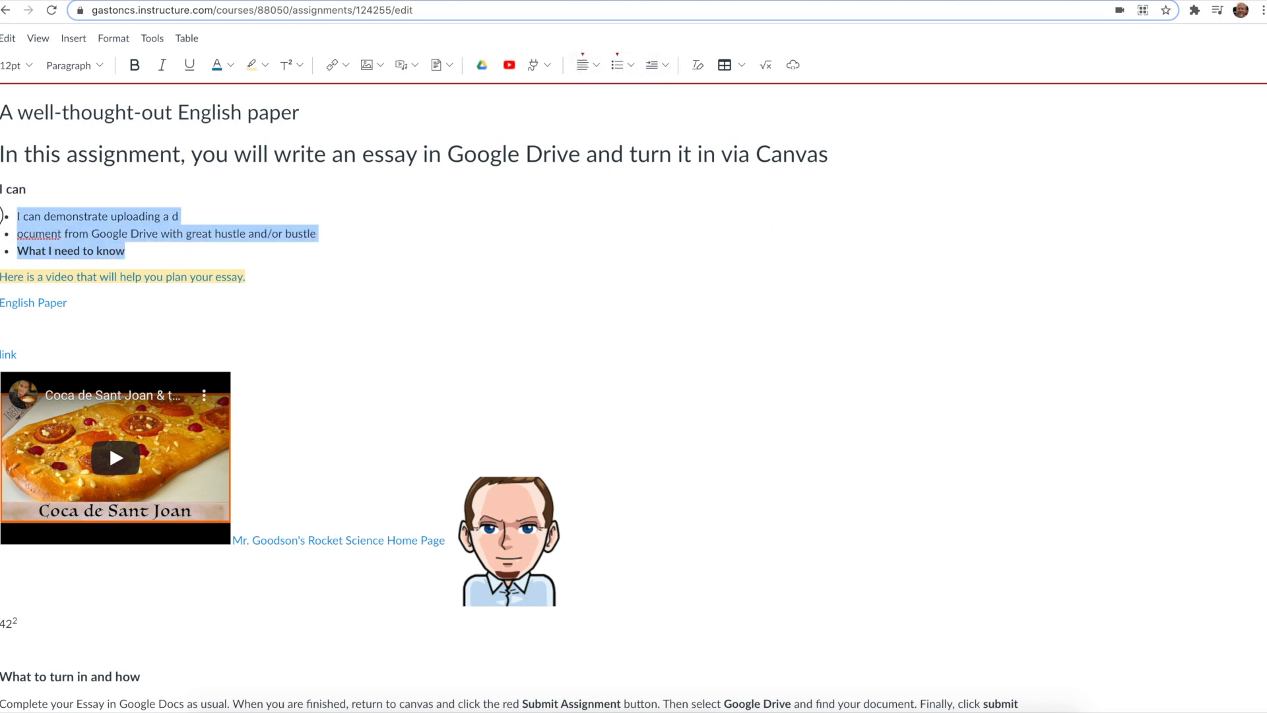
left_click(632, 64)
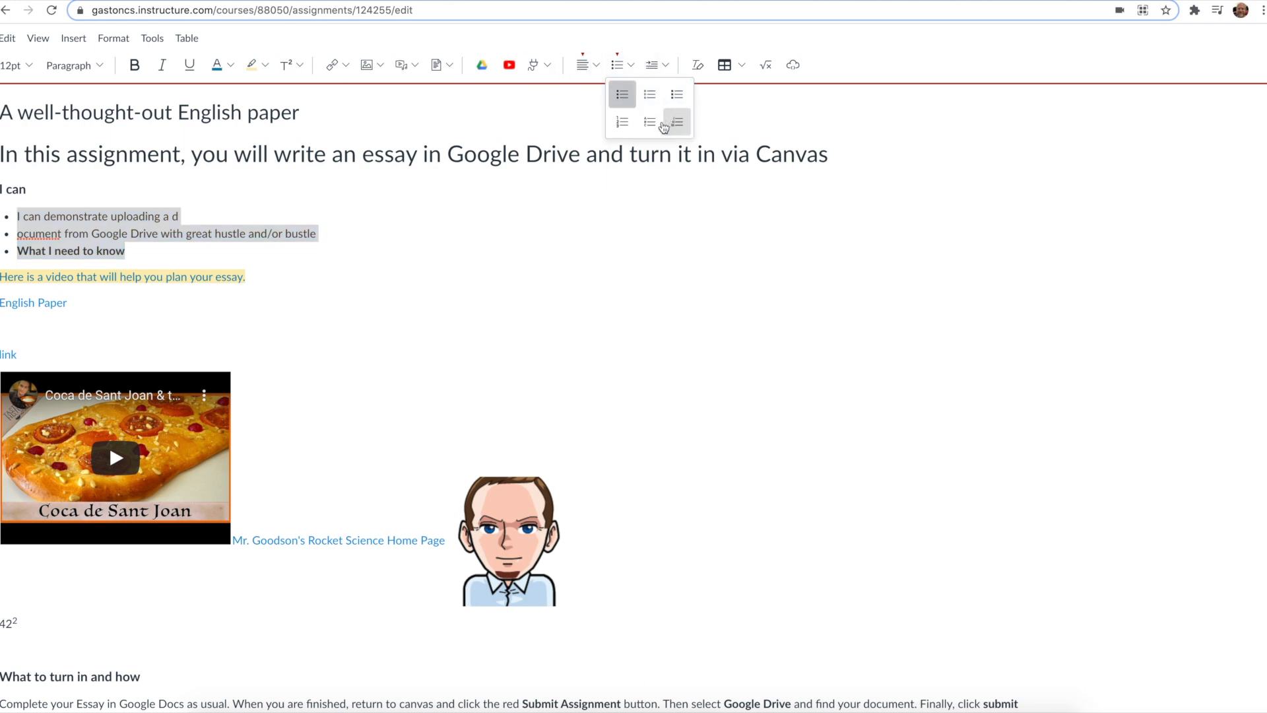
left_click(625, 124)
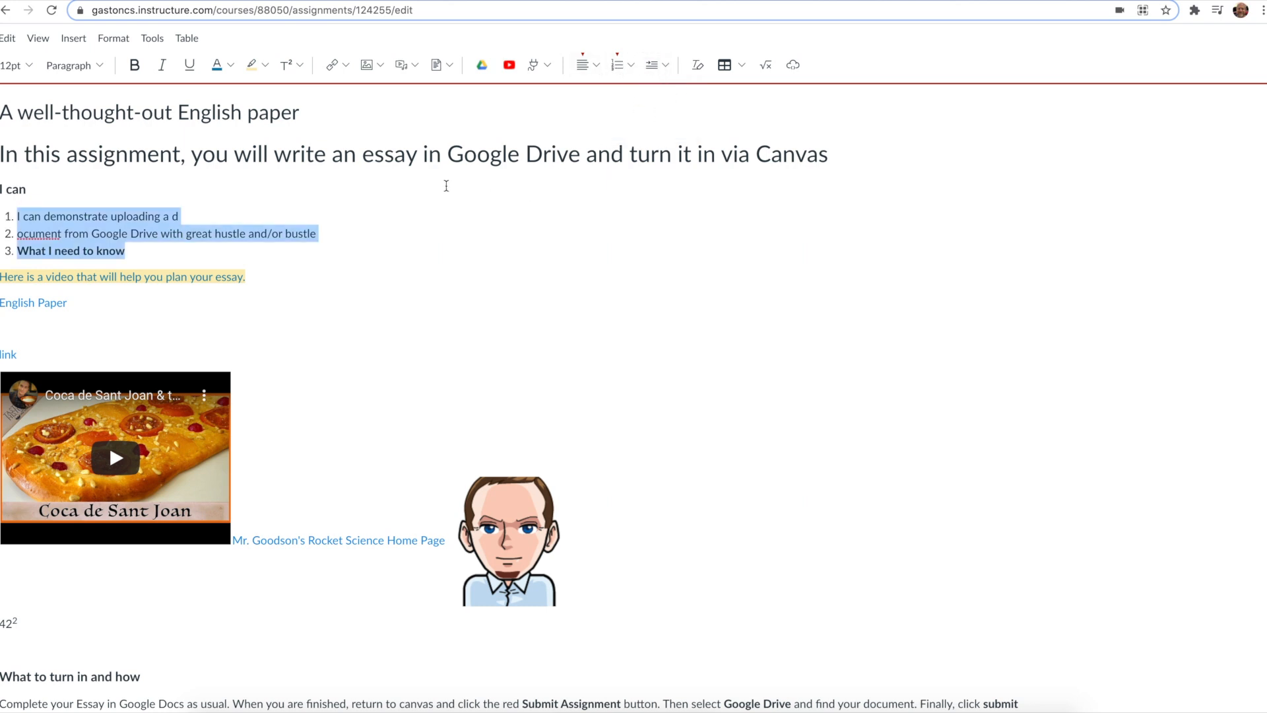
Step: Indent and then outdent the 'In this assignment, you will write an essay…' paragraph
triple_click(115, 161)
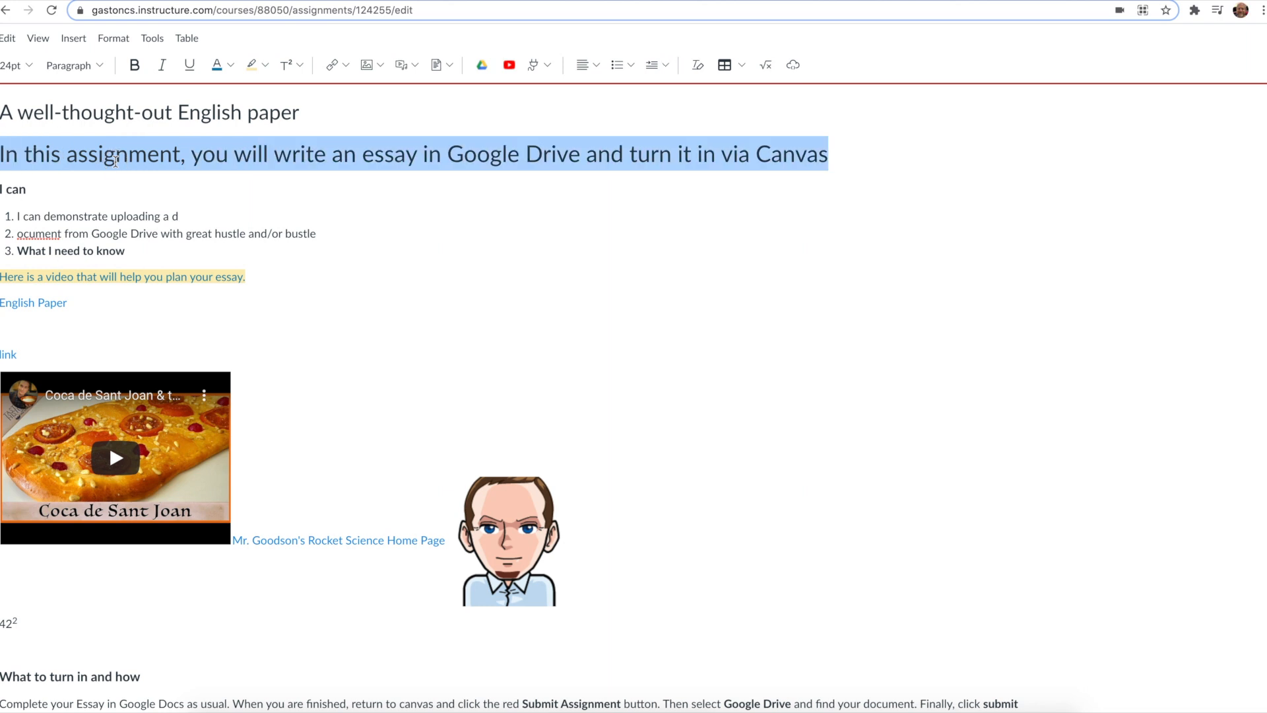
left_click(655, 68)
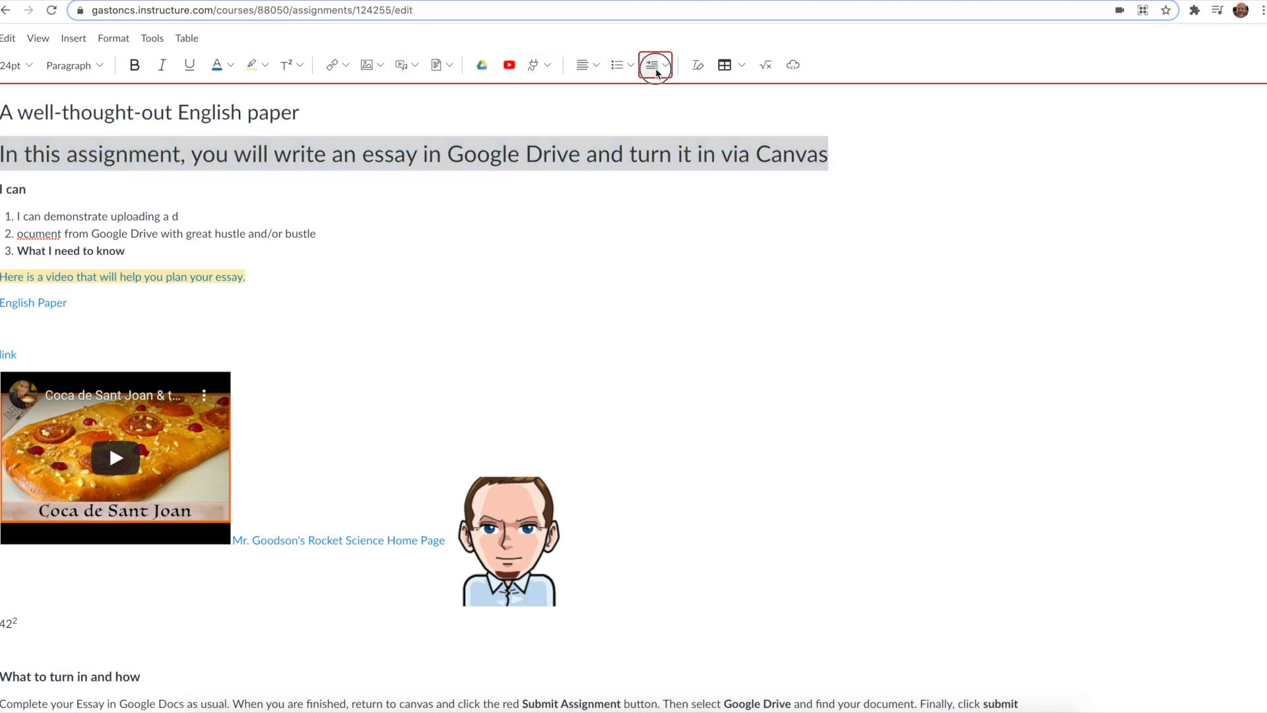
left_click(667, 65)
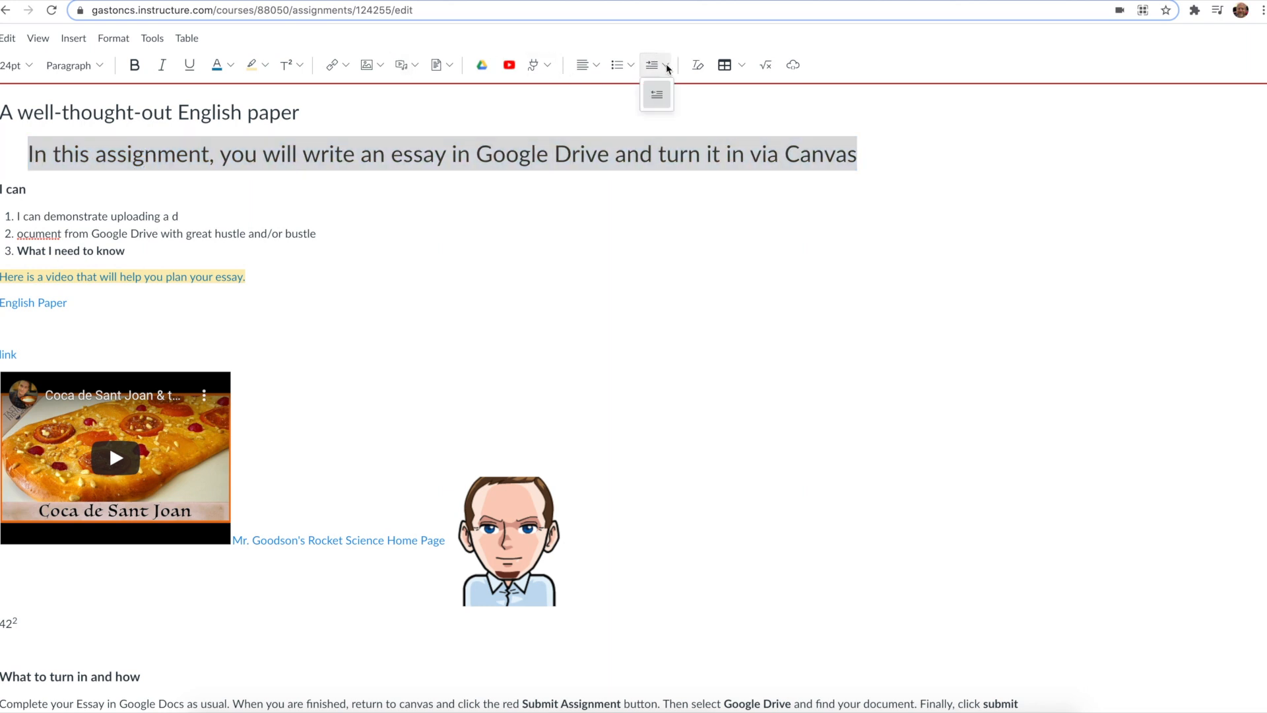
left_click(660, 95)
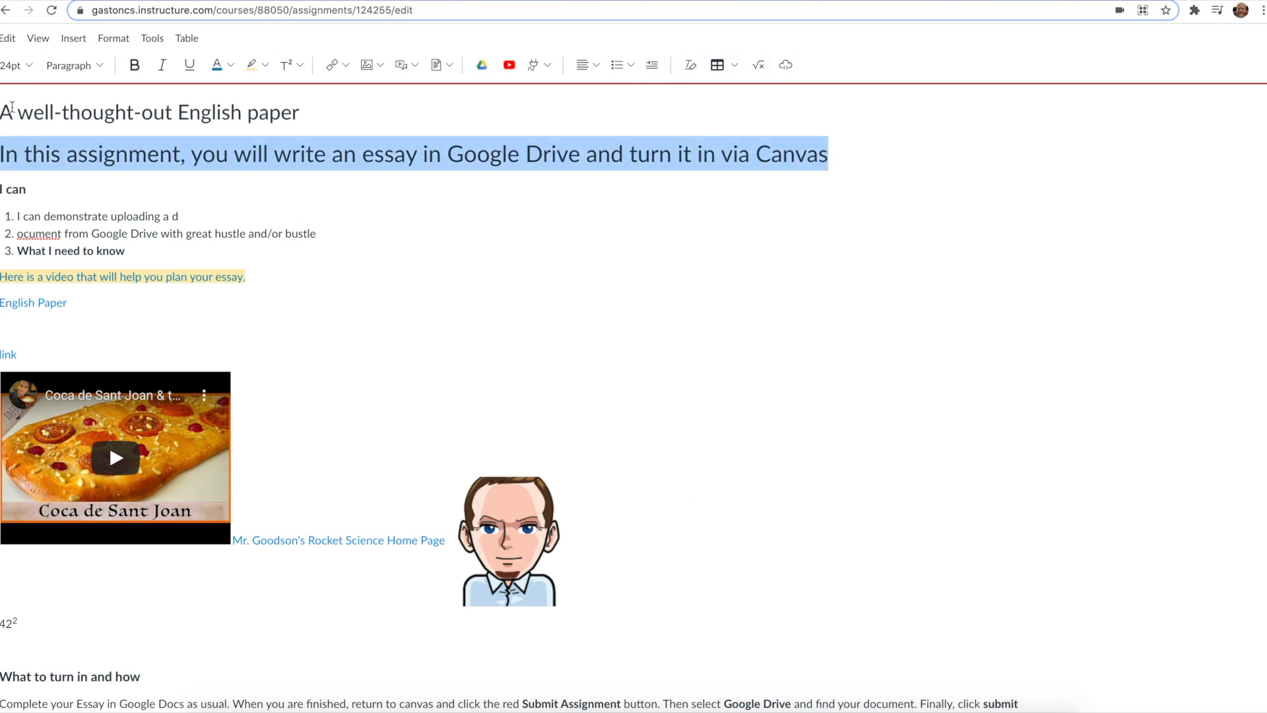
Step: Clear the formatting from the title through the end of the numbered list
left_click_drag(5, 113, 273, 254)
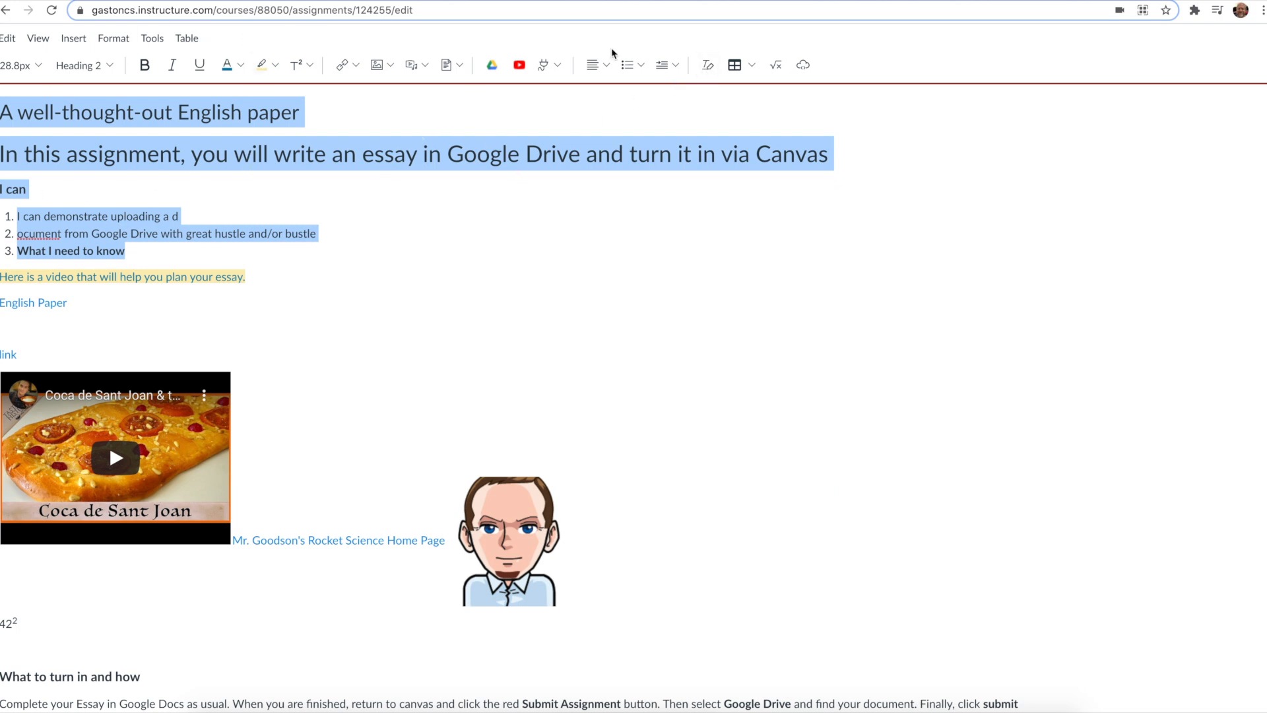
left_click(708, 65)
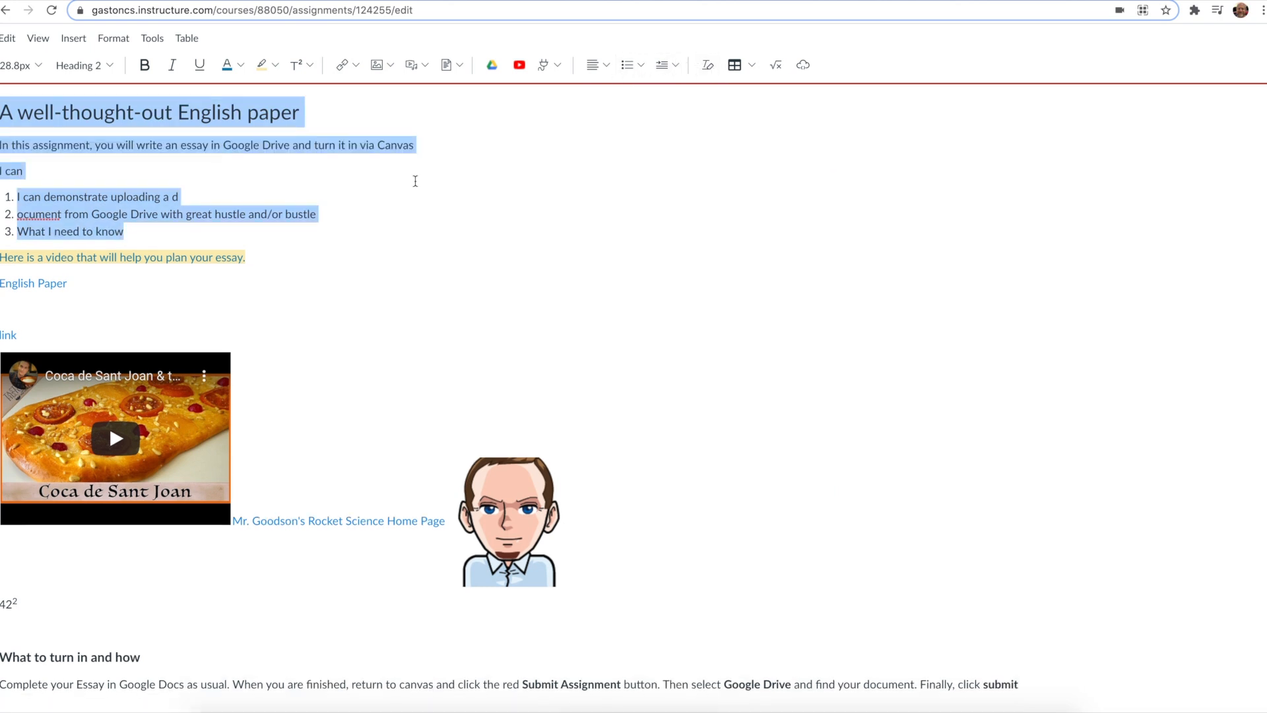
Step: Insert a 2x2 table directly below the numbered list
left_click(370, 231)
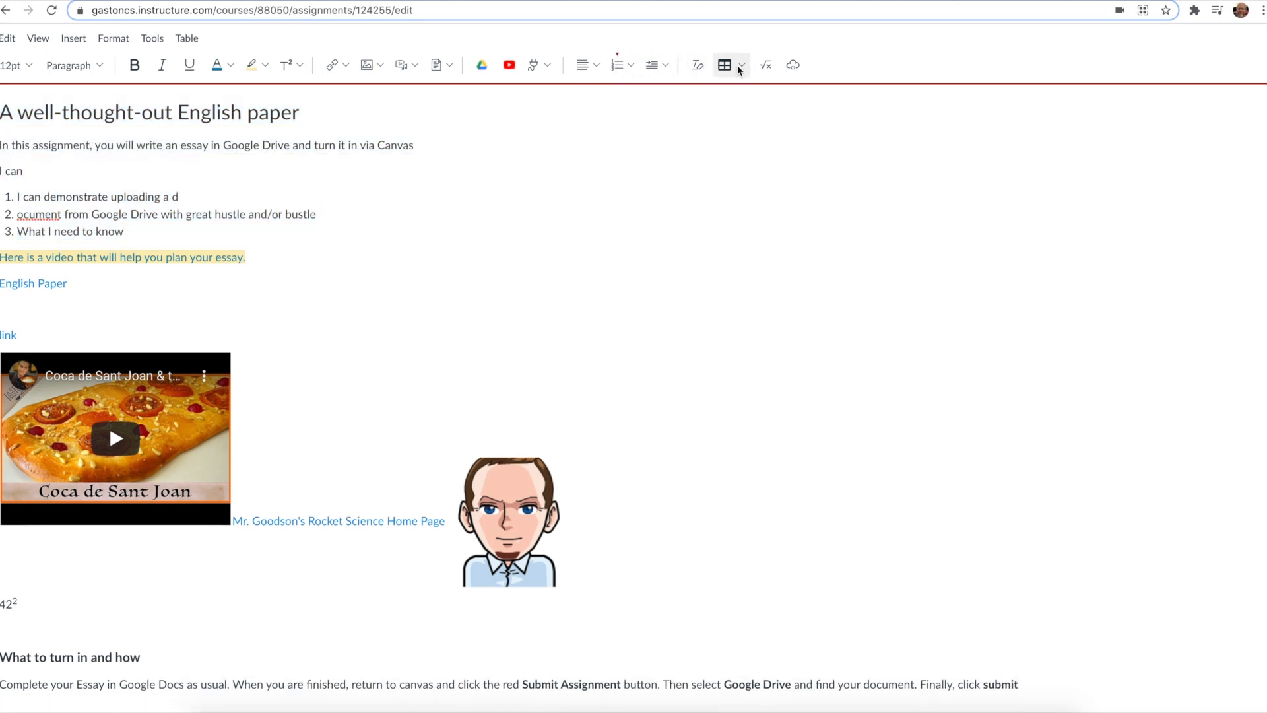
left_click(740, 65)
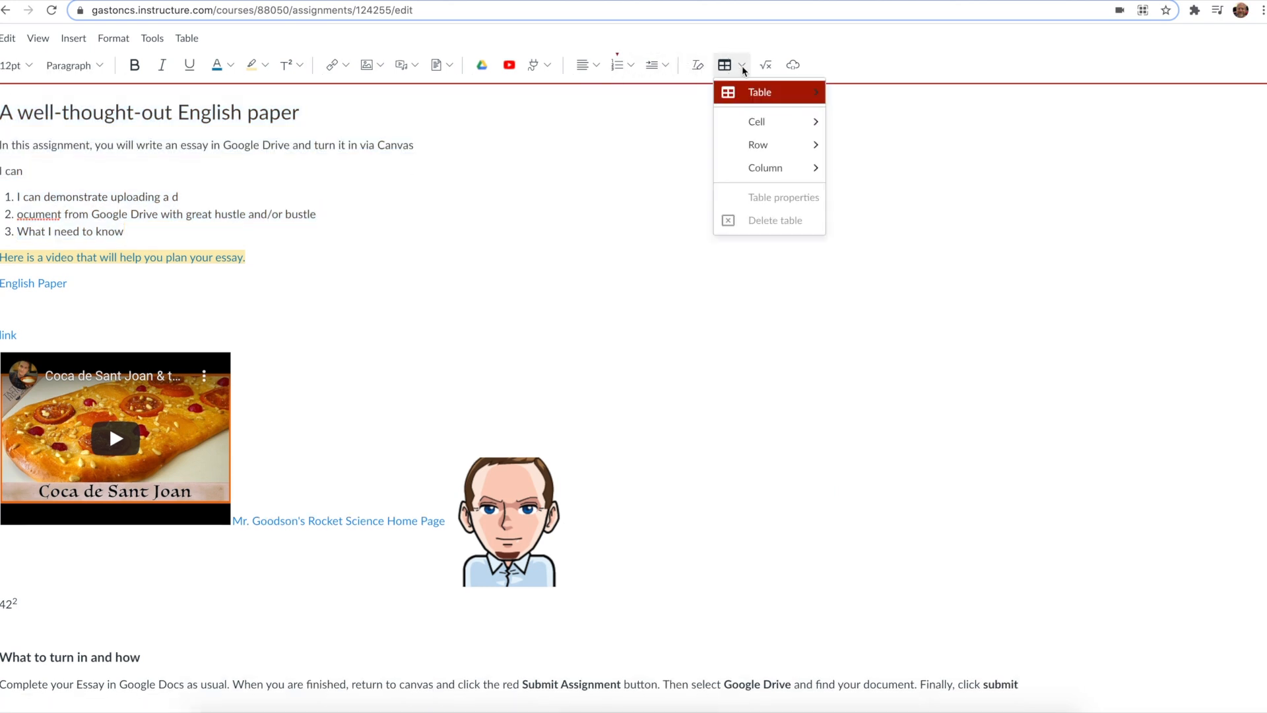
mouse_move(756, 103)
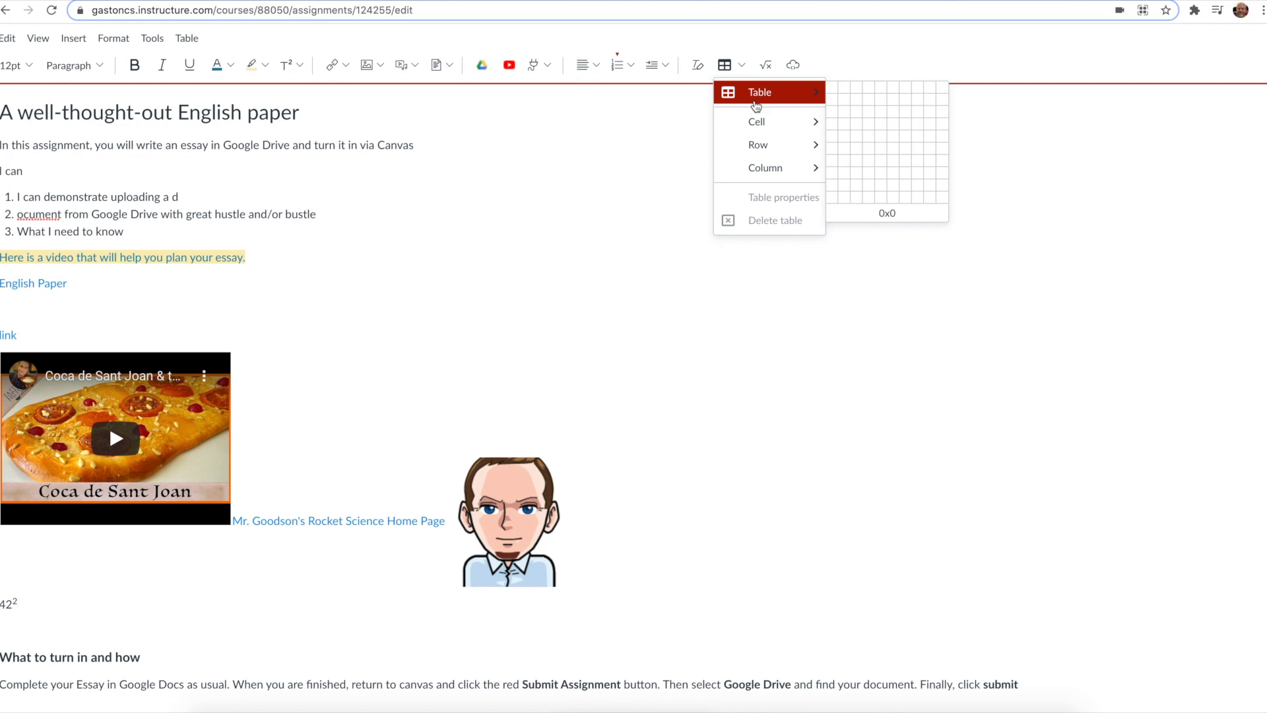
left_click(847, 97)
left_click(750, 155)
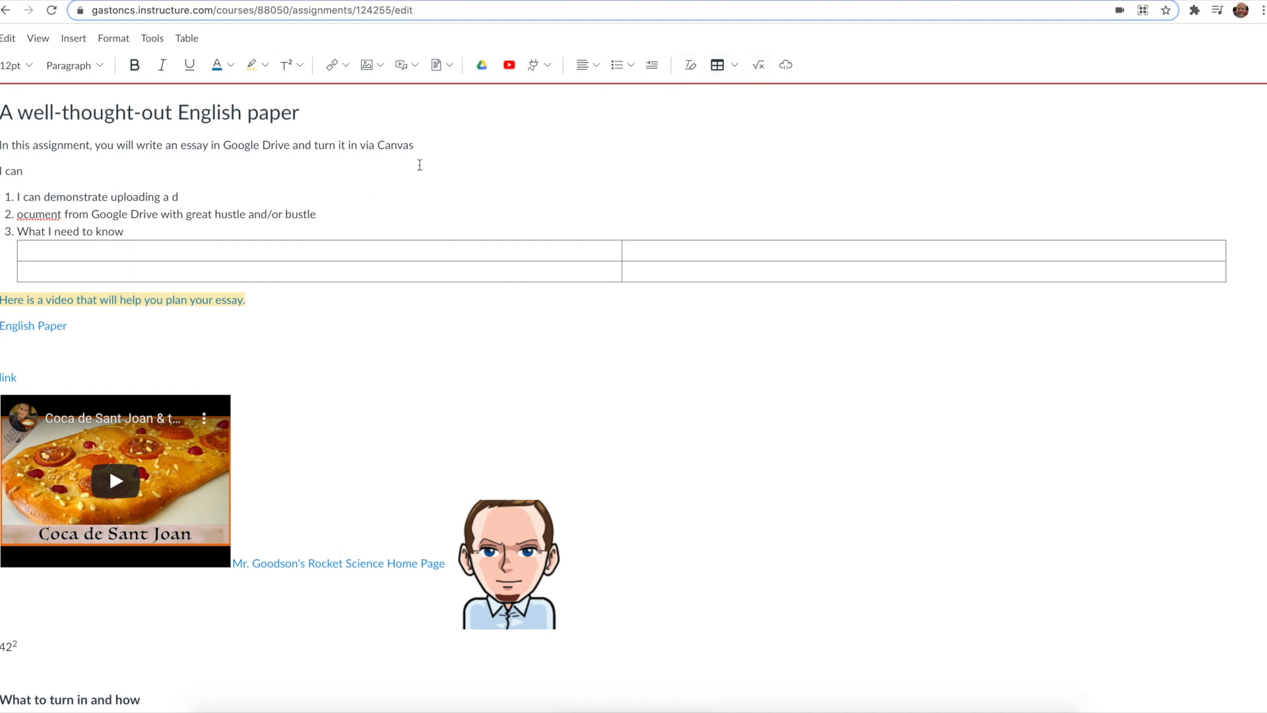
Step: Add three blank lines between the 'I can' line and the numbered list
key("Return")
key("Return")
key("Return")
key("Return")
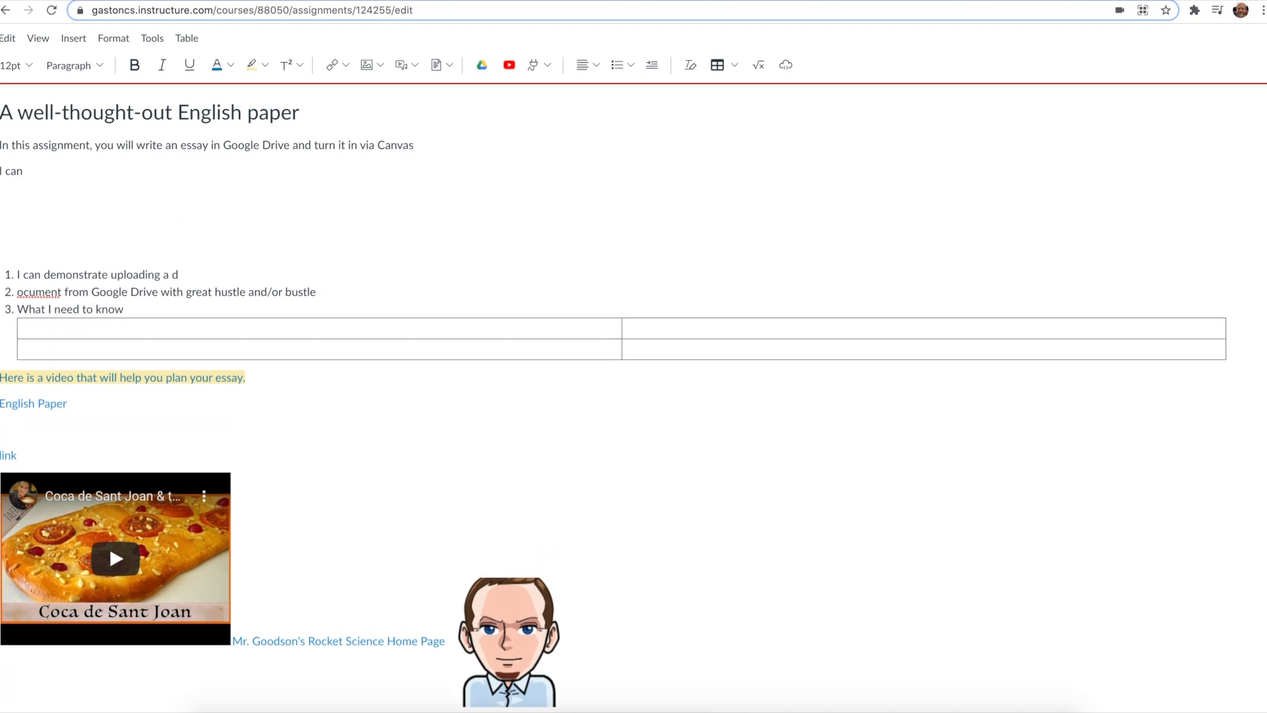
Step: Insert the equation 3 + 4 below 'I can' using the equation editor
left_click(759, 65)
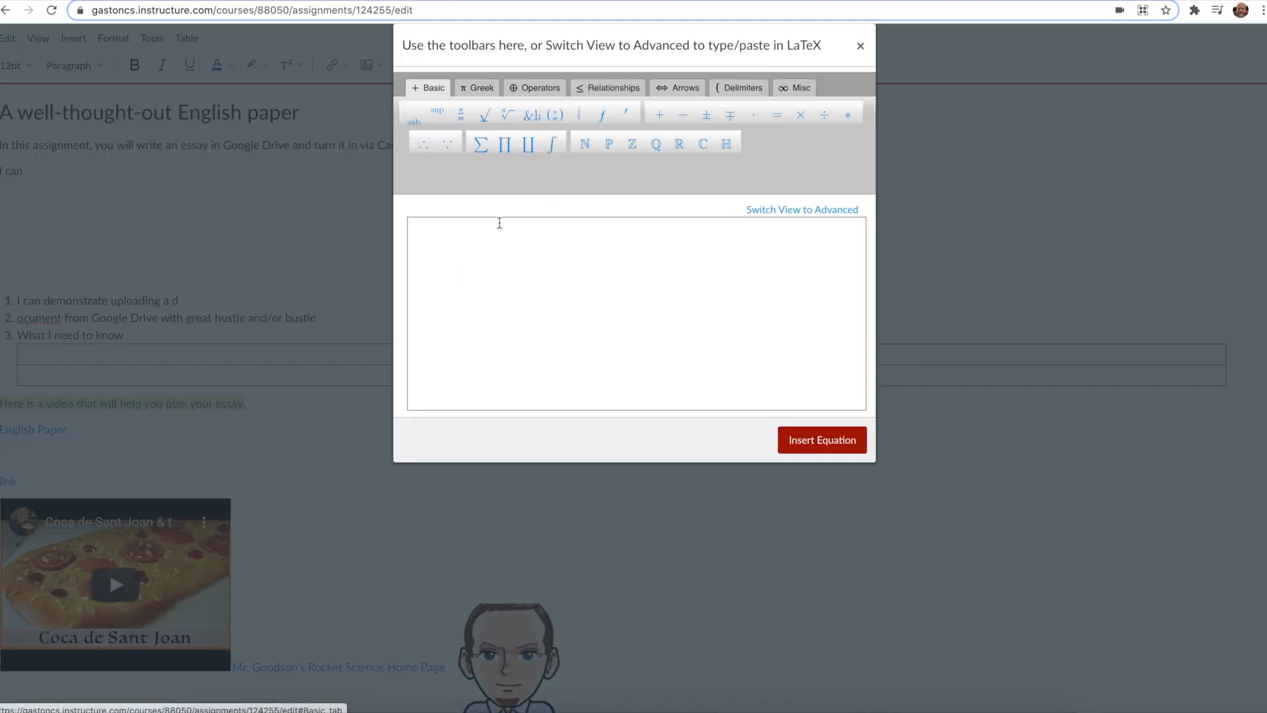
left_click(447, 261)
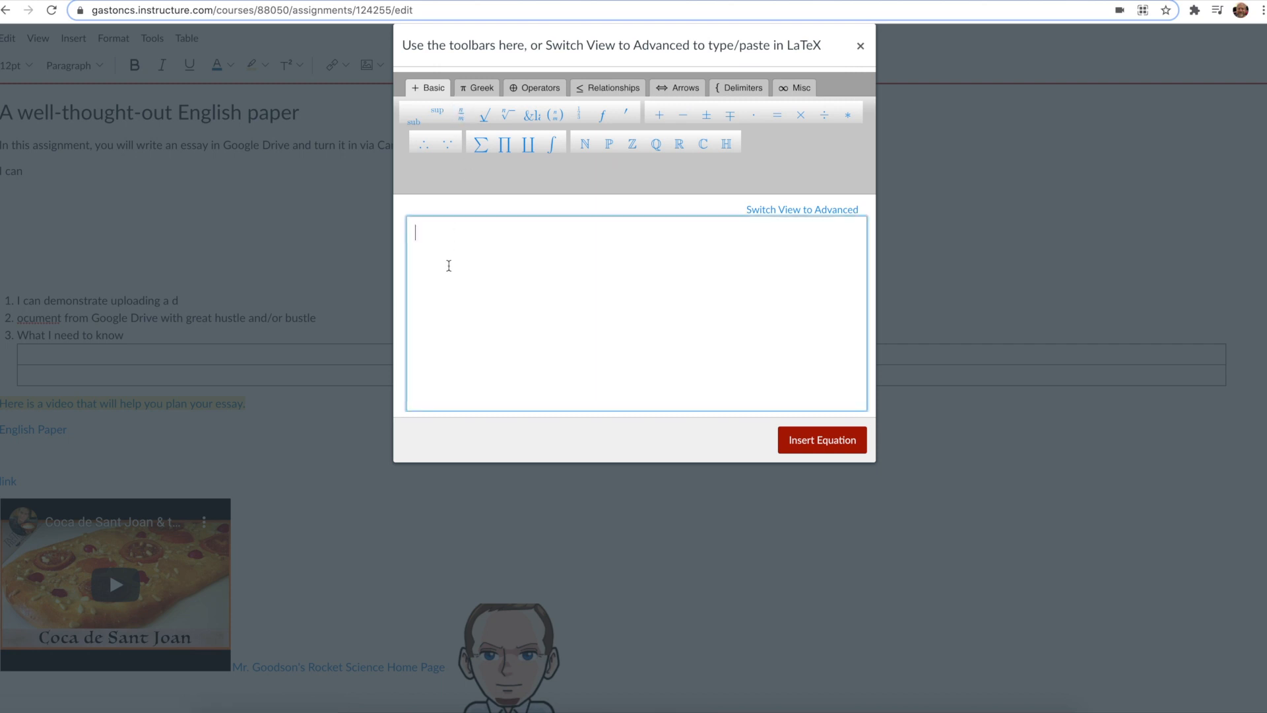
type("3")
left_click(660, 115)
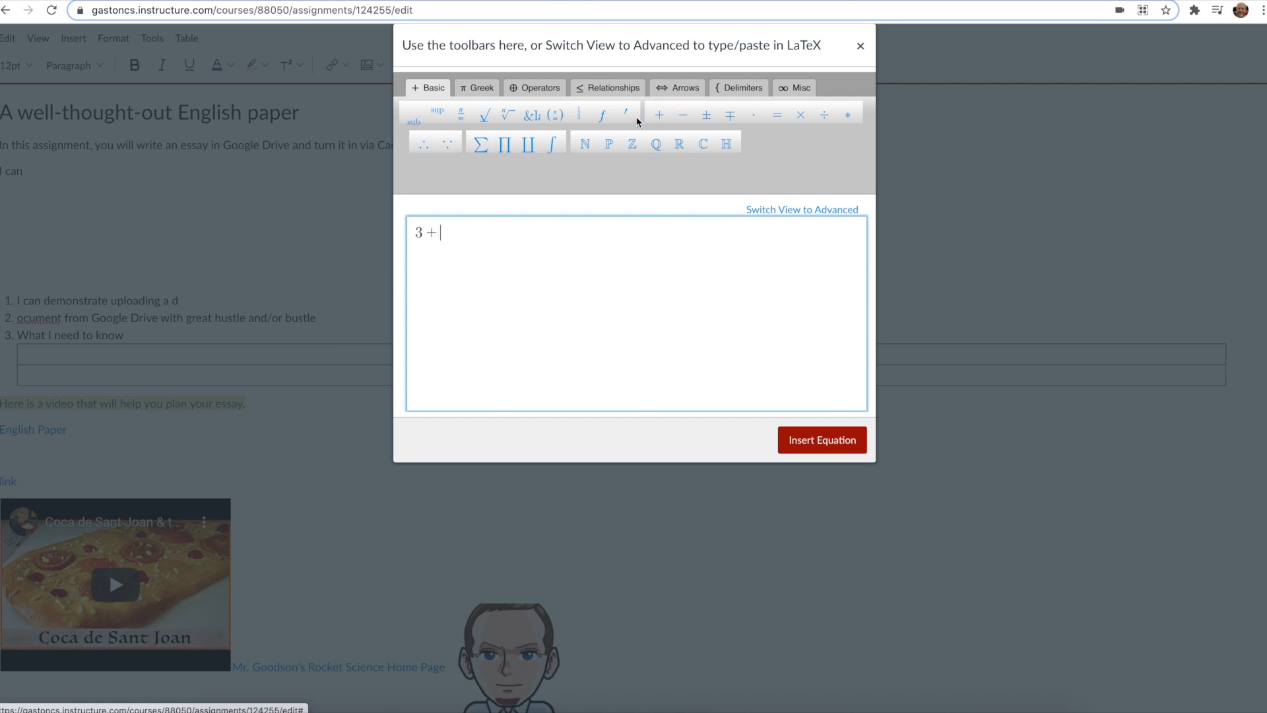
type("4")
left_click(806, 439)
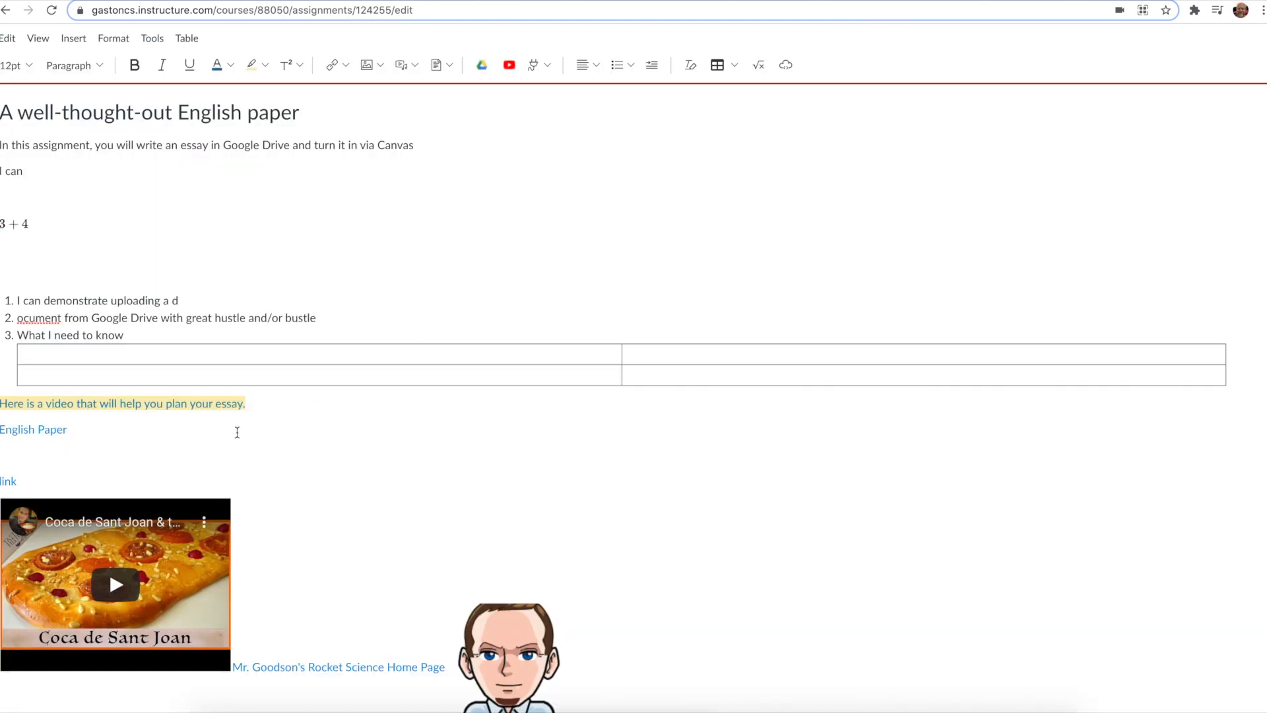
Step: Enlarge the 3 + 4 equation by resizing it to about 110 px wide
scroll(237, 433, "down", 1)
left_click(25, 206)
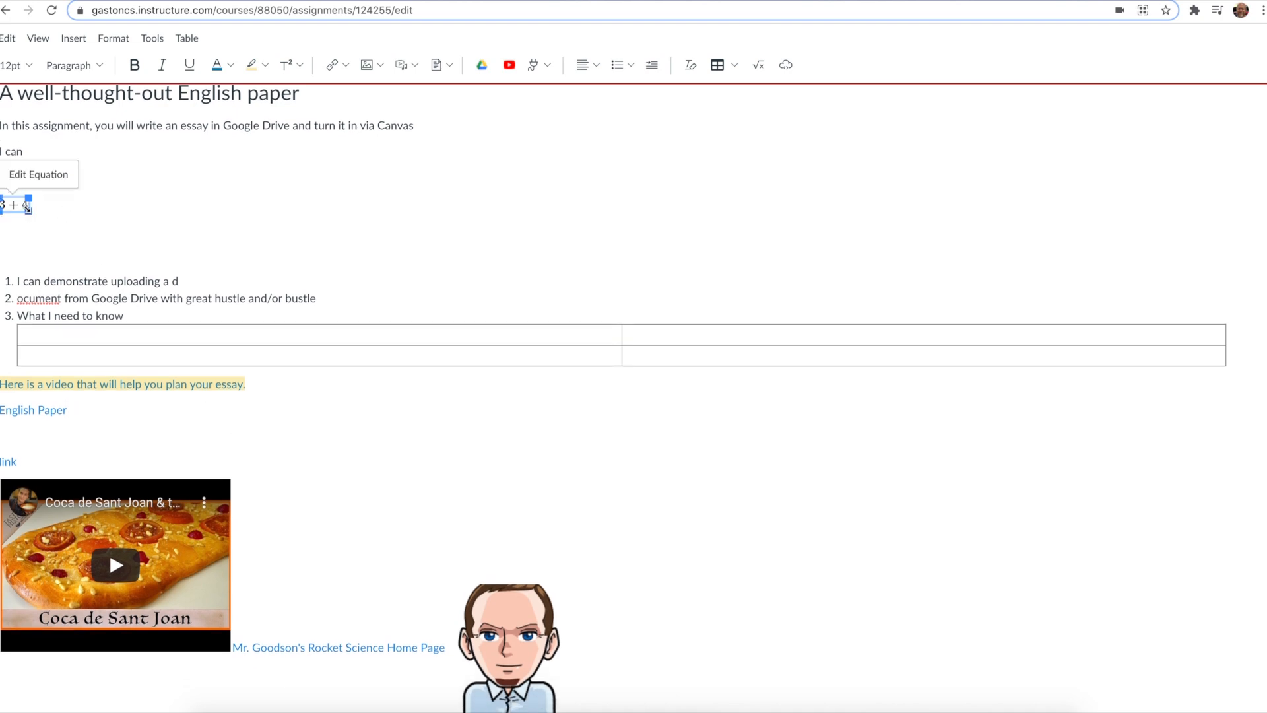
left_click_drag(28, 209, 137, 288)
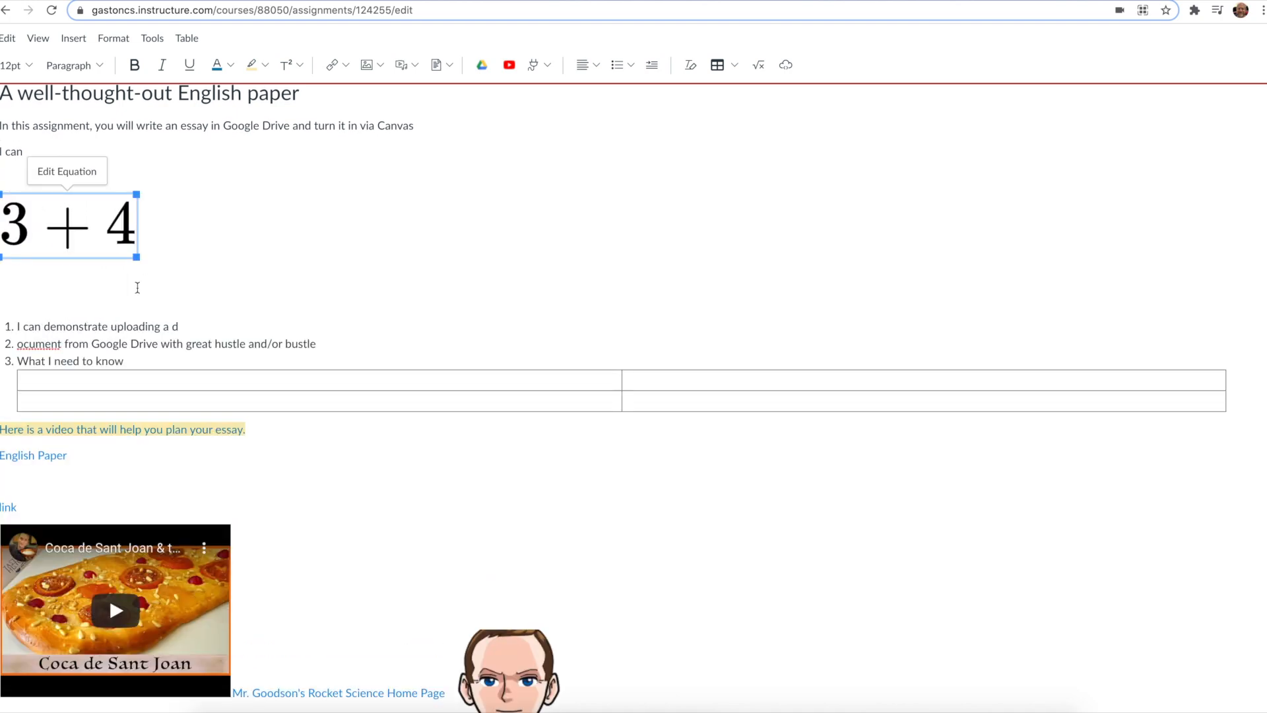
left_click(222, 191)
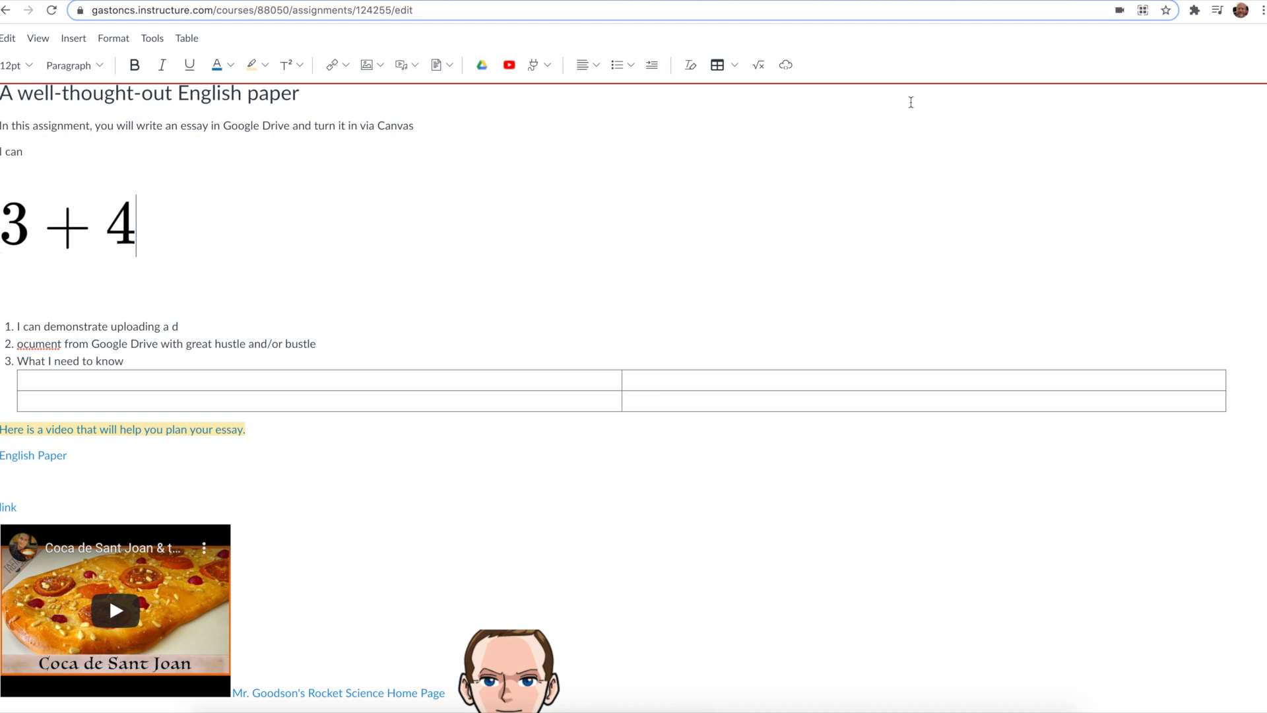
left_click(786, 66)
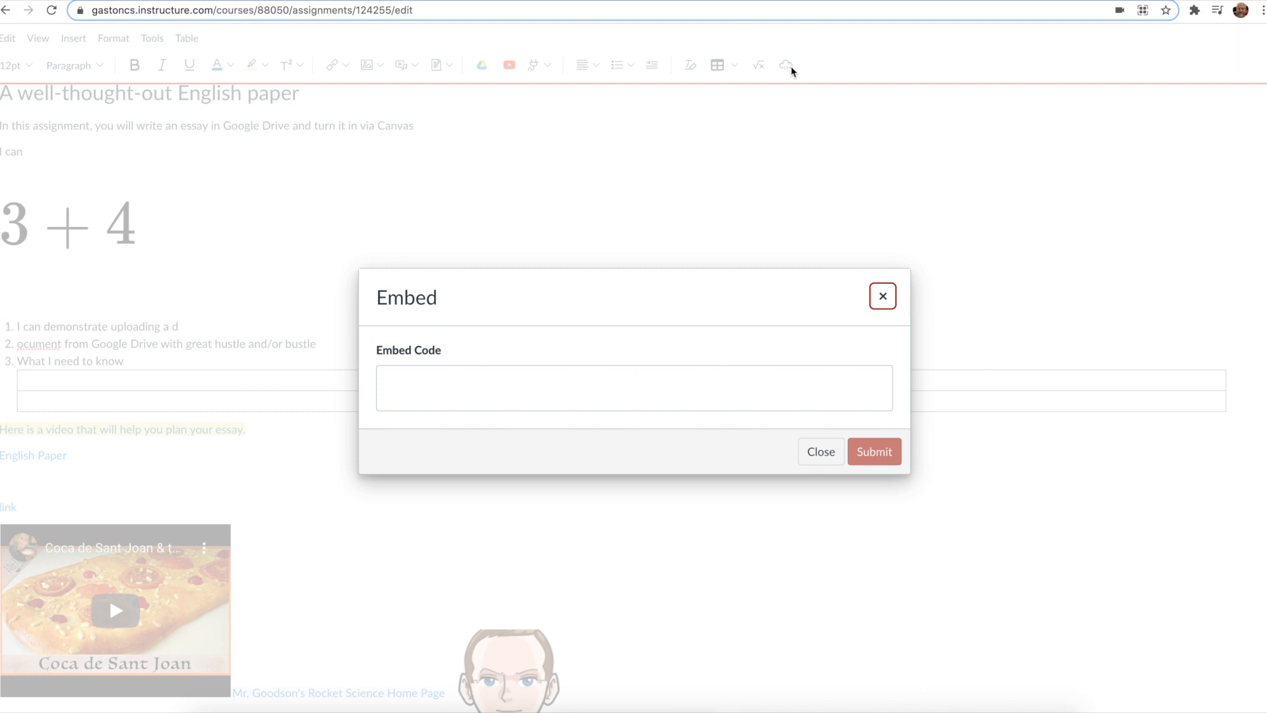
left_click(557, 388)
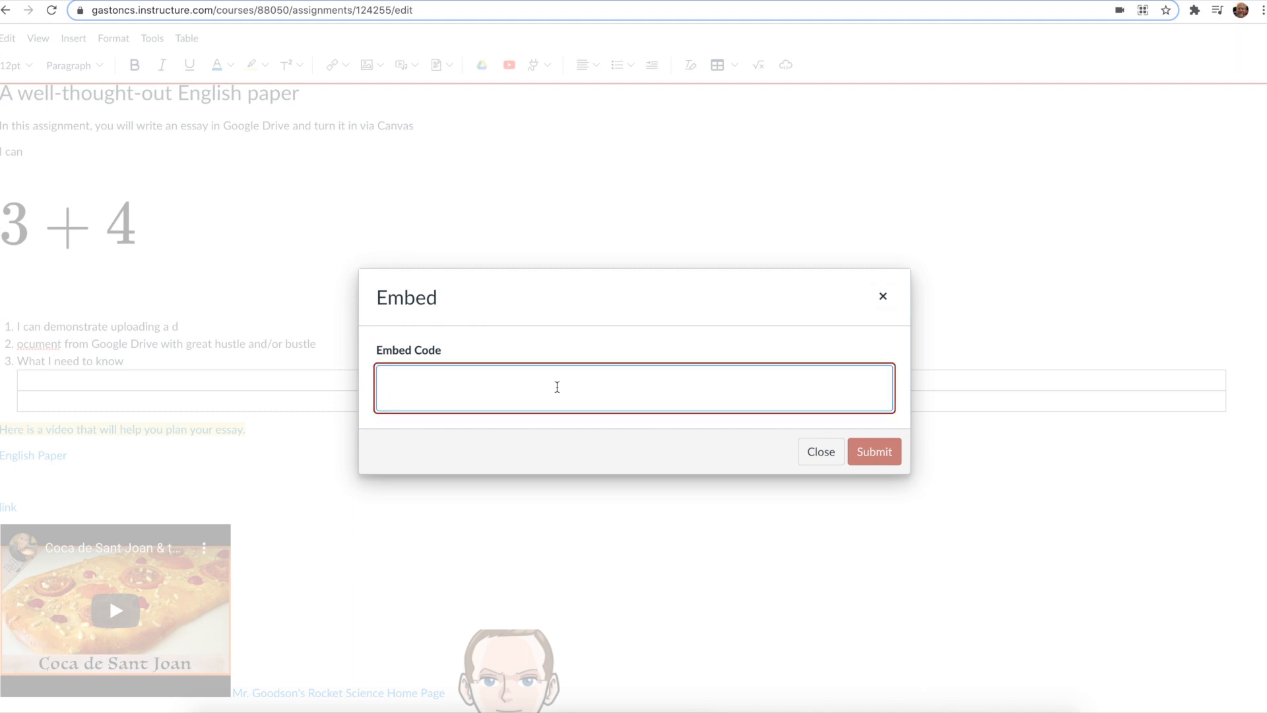
left_click(824, 458)
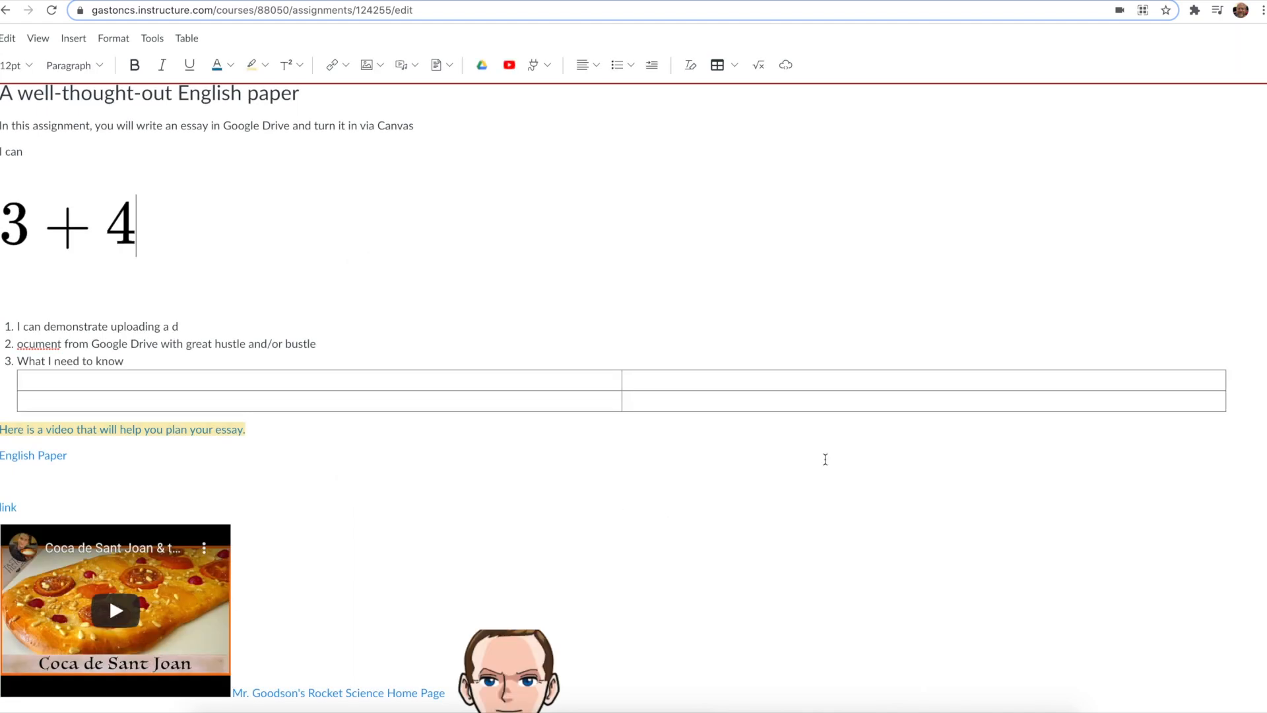
scroll(671, 473, "down", 3)
scroll(672, 472, "up", 3)
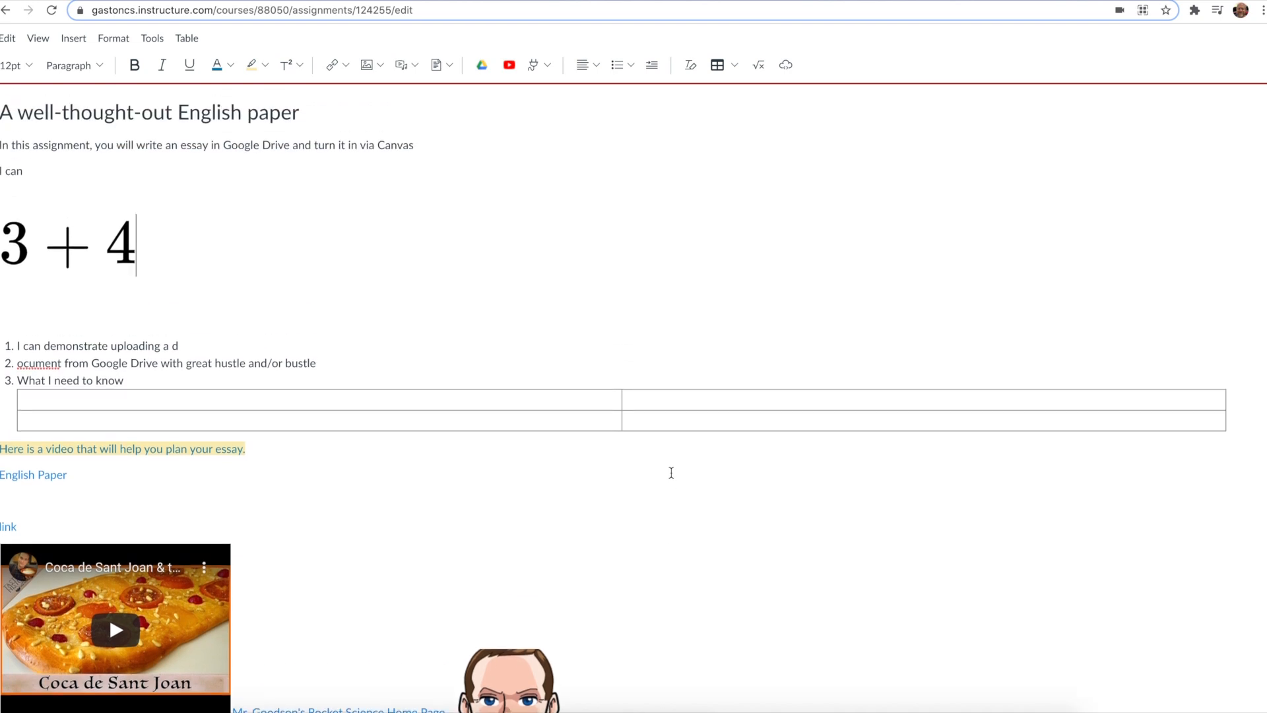